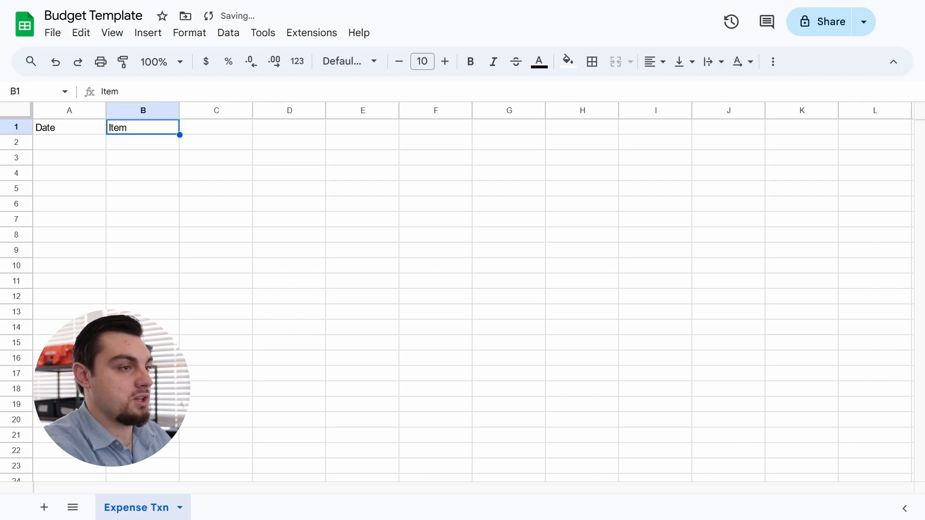
- Replace the header in cell B1 with Description
text(Descrption)
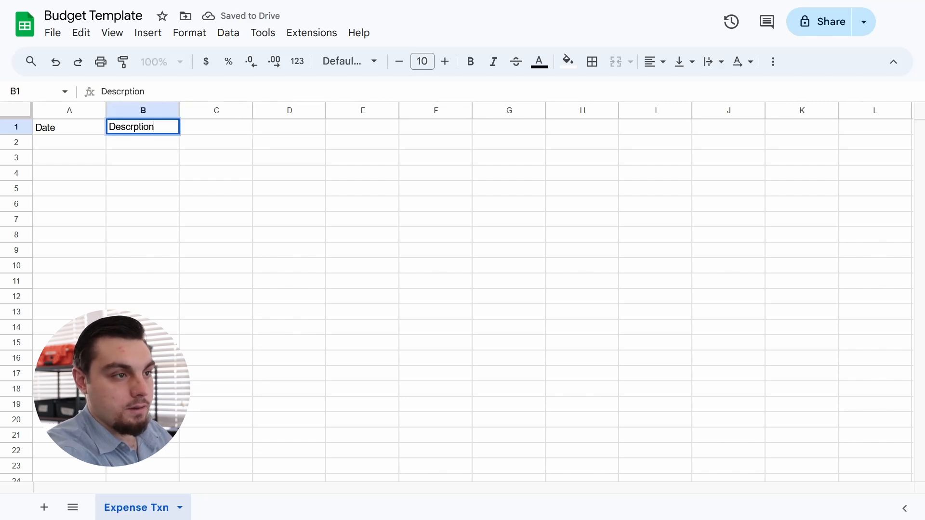
key(BackSpace)
key(BackSpace)
key(BackSpace)
text(iption)
key(Tab)
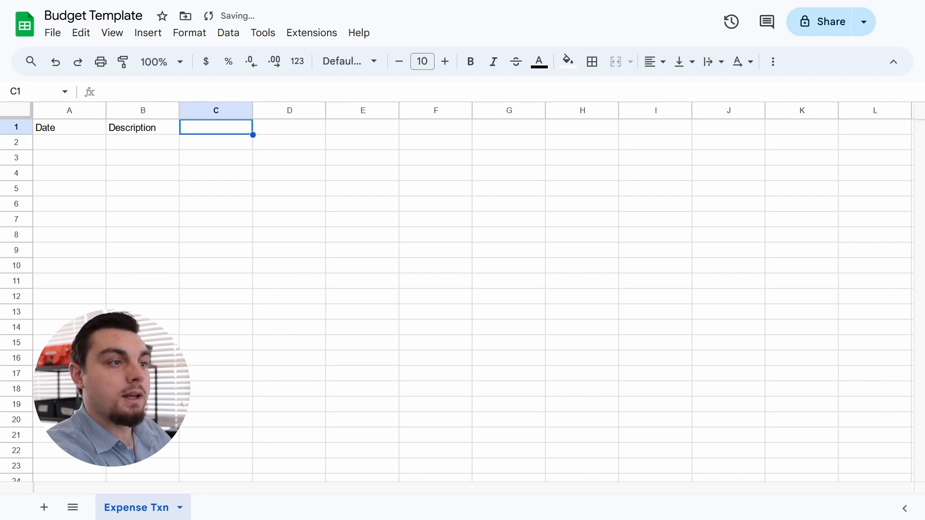
- Enter the headers Amount in C1 and Category in D1
text(Q)
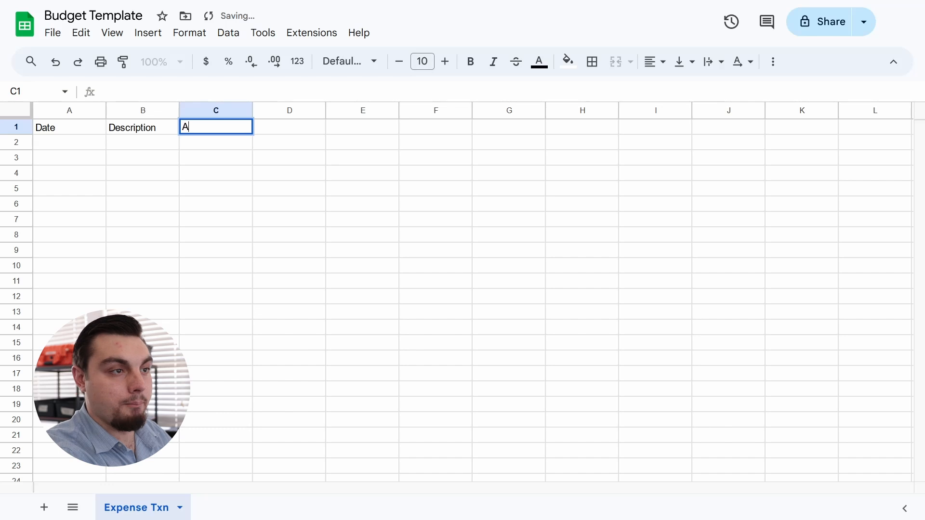
text(Amout)
key(Tab)
text(Ca)
text(tego)
key(BackSpace)
text(gory)
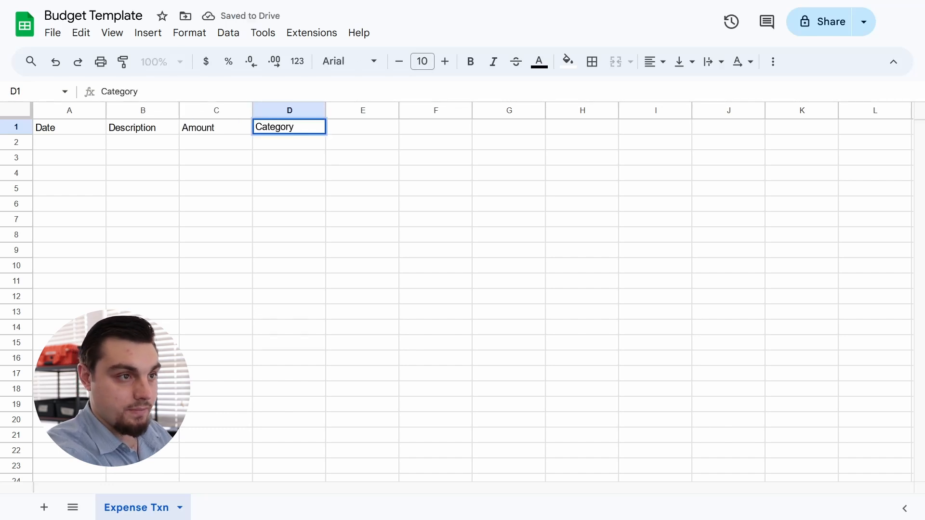
key(Return)
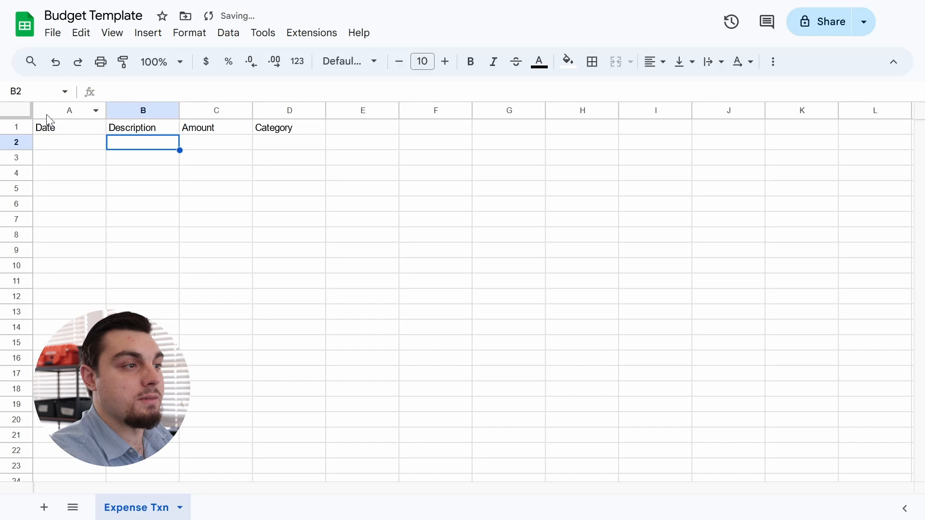
- Bold the headers in A1:D1 and center-align columns A to D
drag(47, 127, 323, 127)
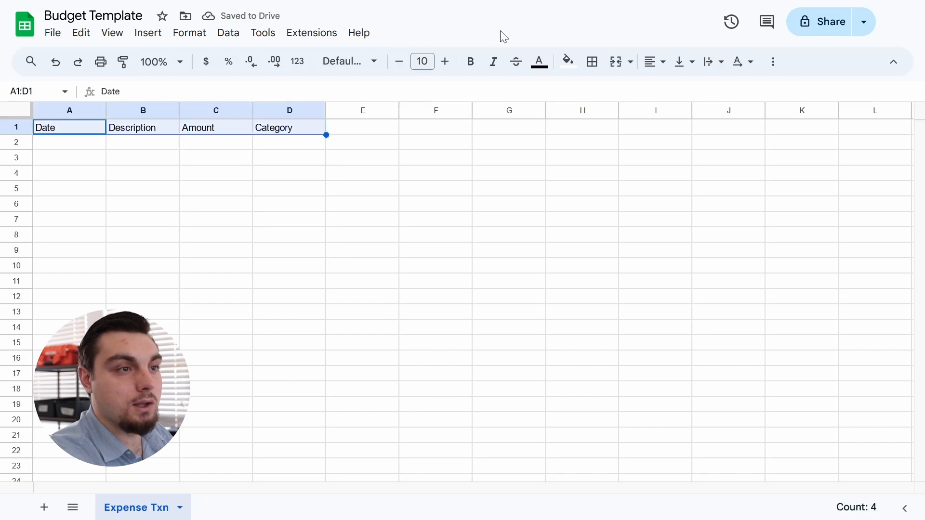
key(ctrl+b)
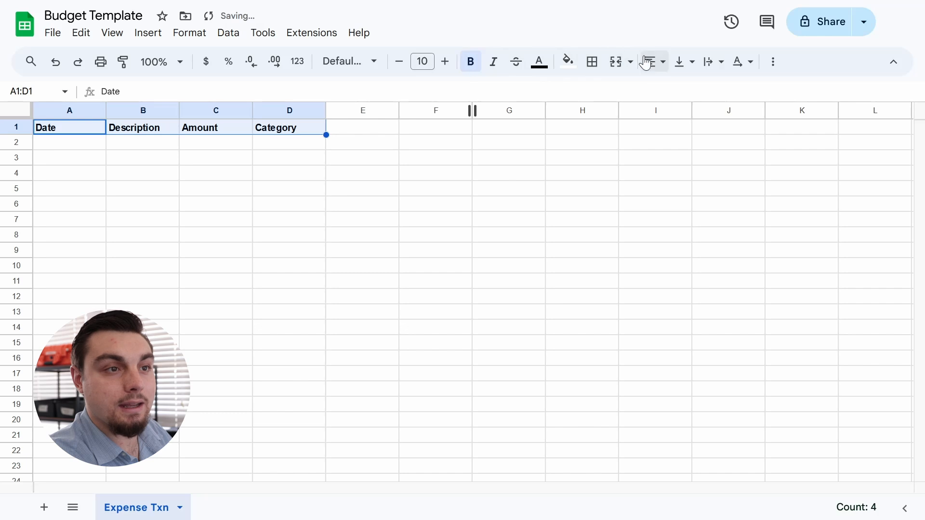
drag(78, 112, 295, 109)
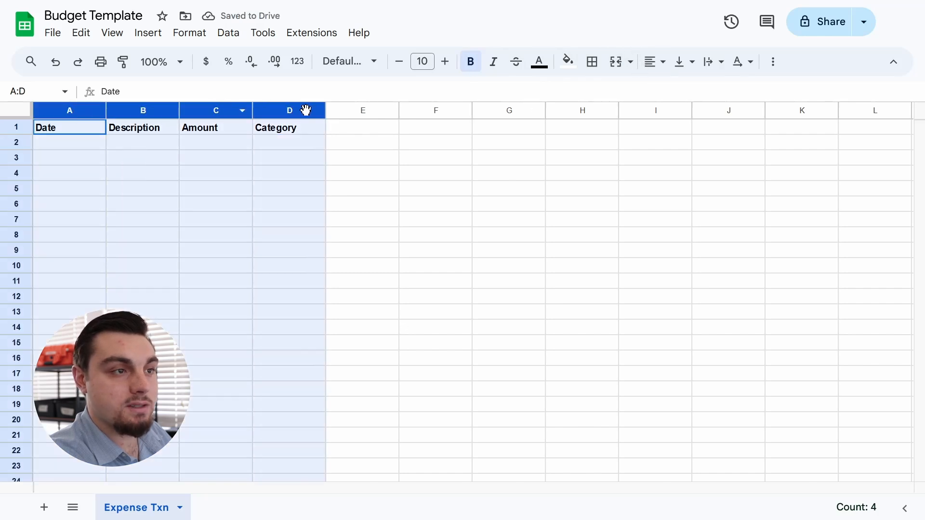
click(655, 61)
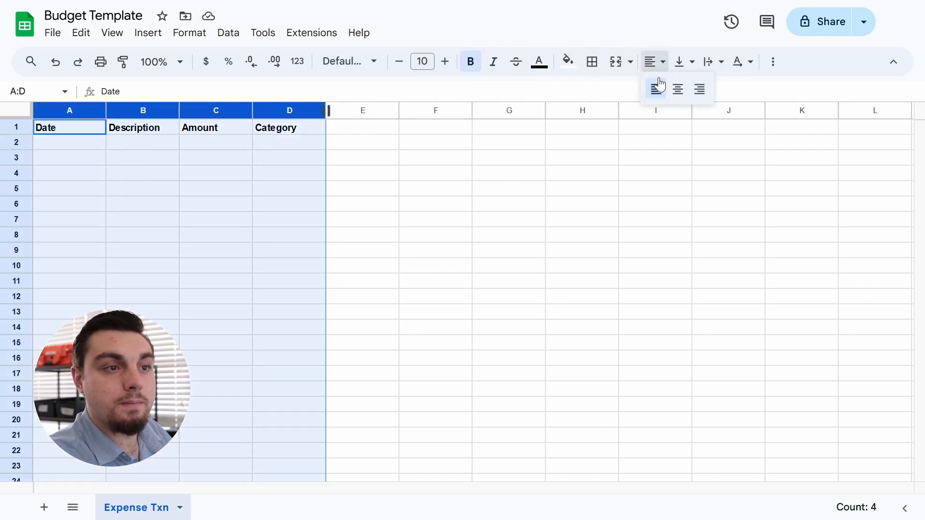
click(676, 90)
click(636, 281)
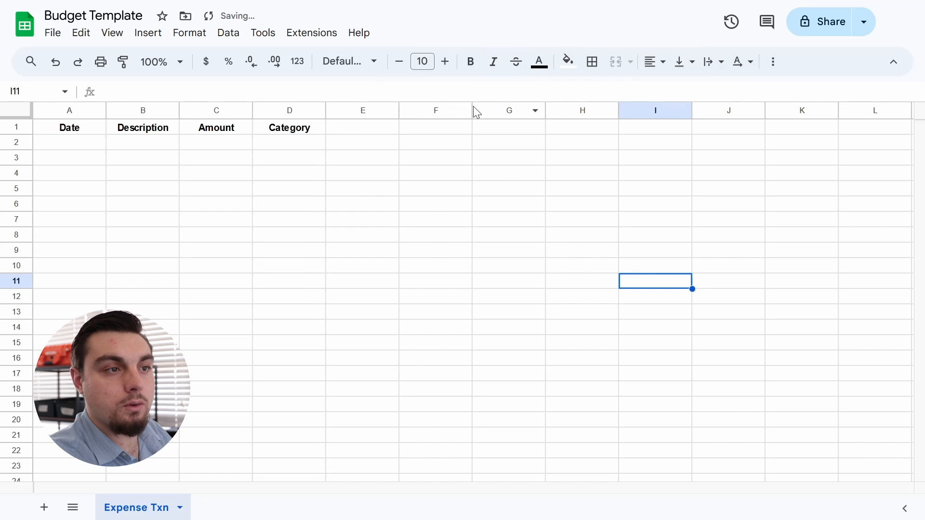
- Delete the unused columns E to Z from the sheet
click(365, 110)
key(ctrl+shift+Right)
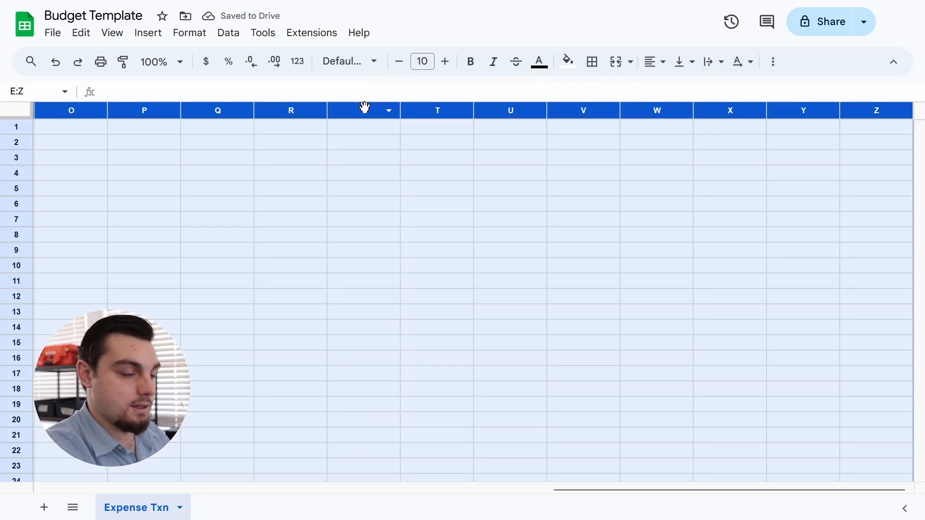
key(Delete)
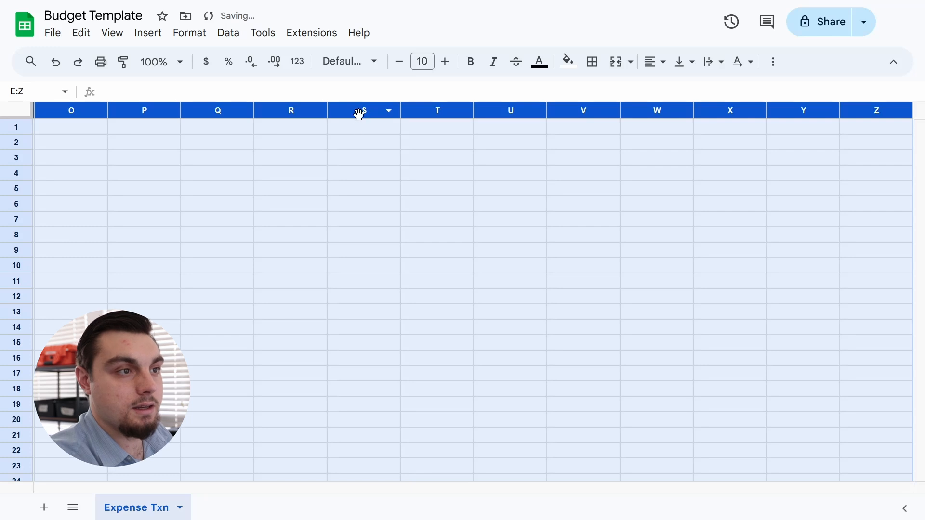
right_click(332, 110)
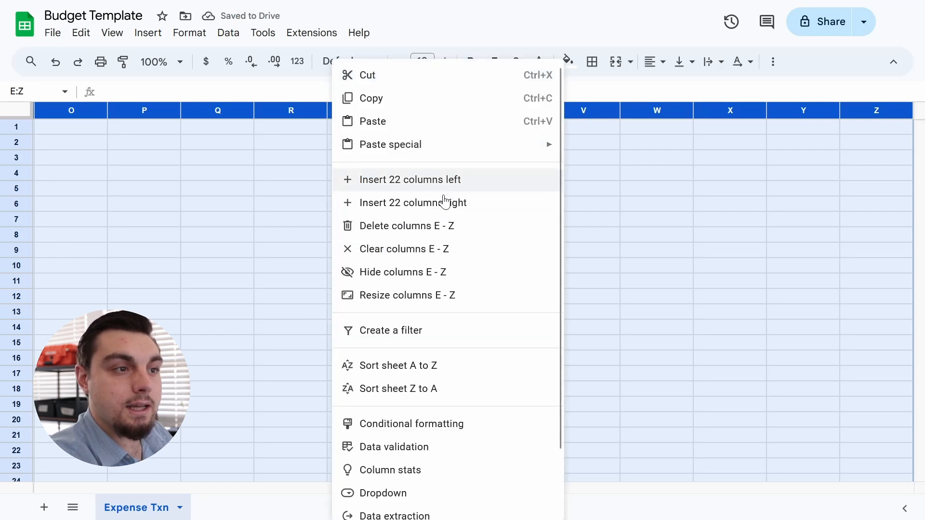
click(448, 234)
click(485, 231)
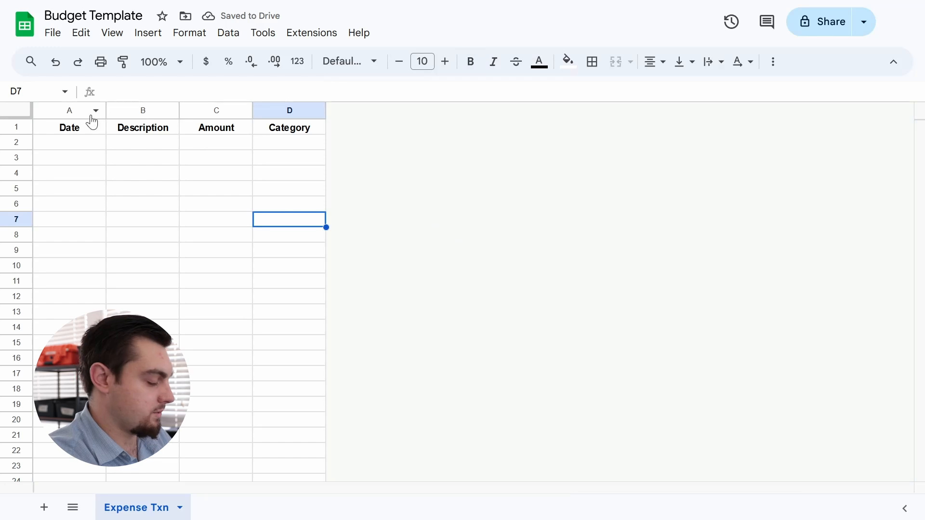
- Undo the deletion of columns E to Z
key(ctrl+z)
click(383, 190)
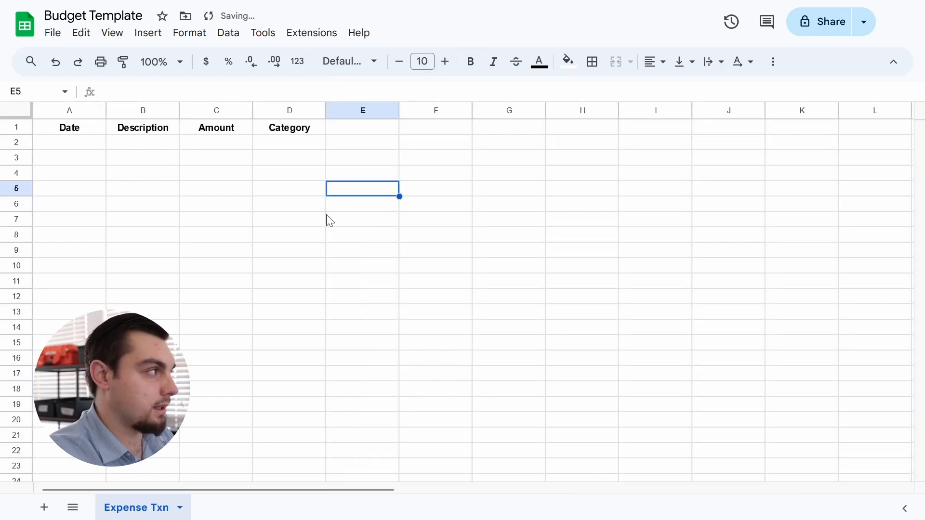
drag(320, 219, 289, 203)
- Widen columns A to D together so they all have the same larger width
drag(72, 111, 358, 110)
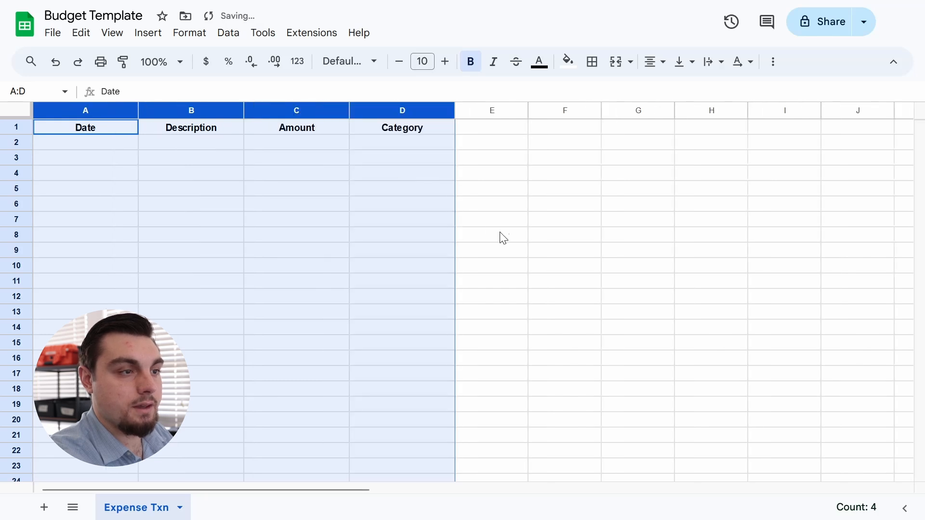
drag(499, 238, 499, 222)
drag(145, 174, 140, 158)
- Enter the first transaction date 2024-01-01 in cell A2
click(127, 144)
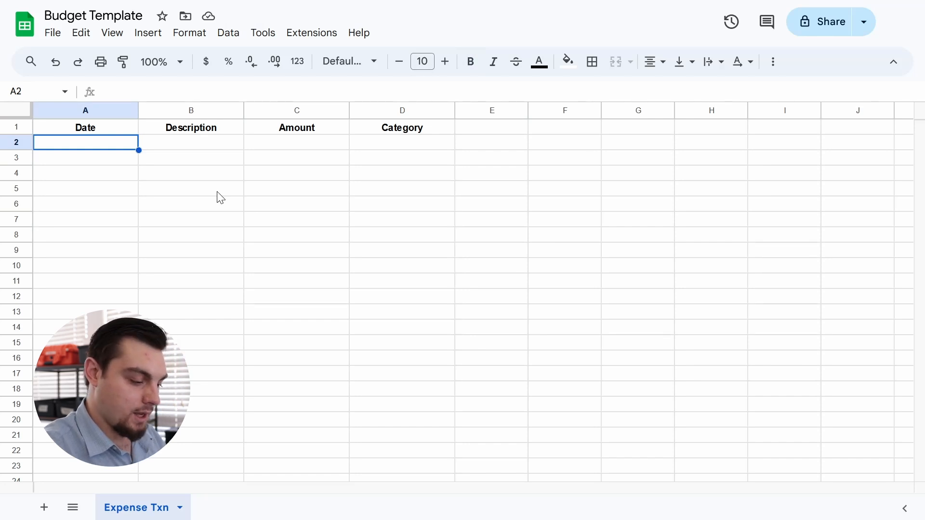
text(2024-01-)
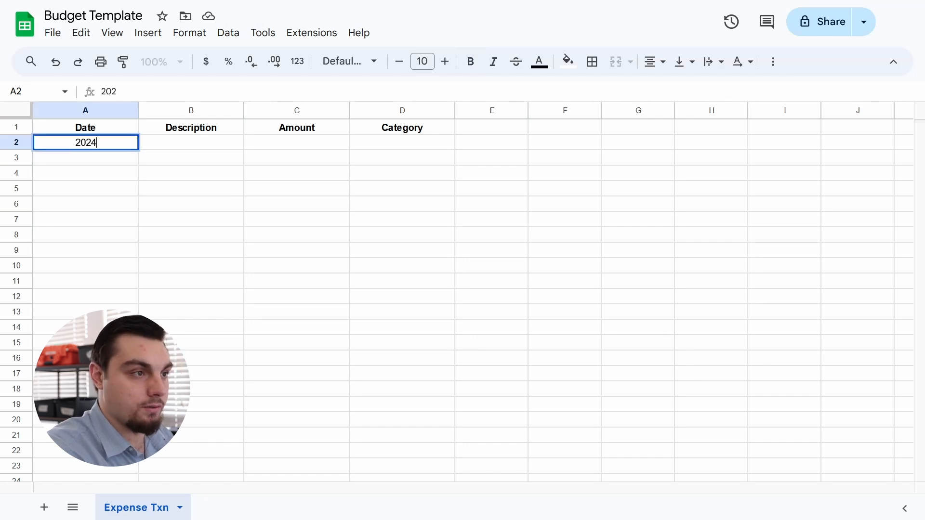
text(01)
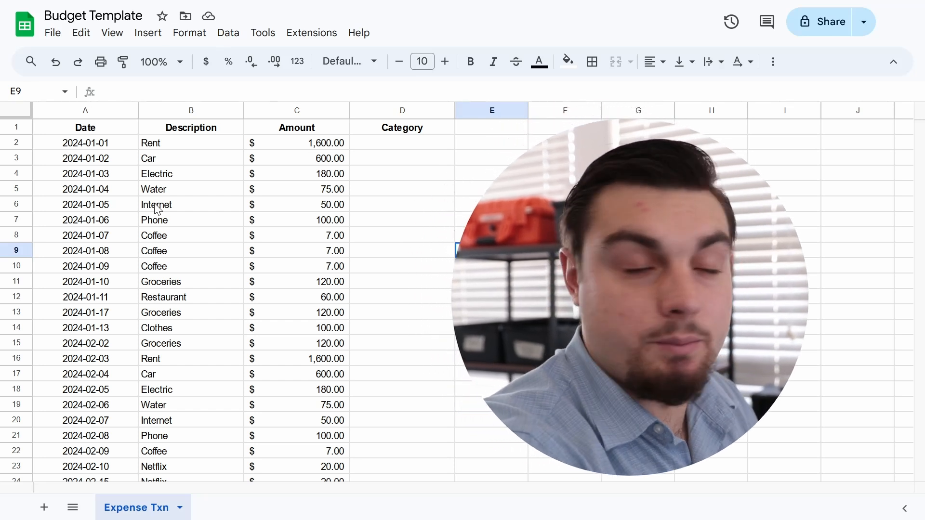
- Insert a dropdown in cell D2 of the Category column
click(374, 144)
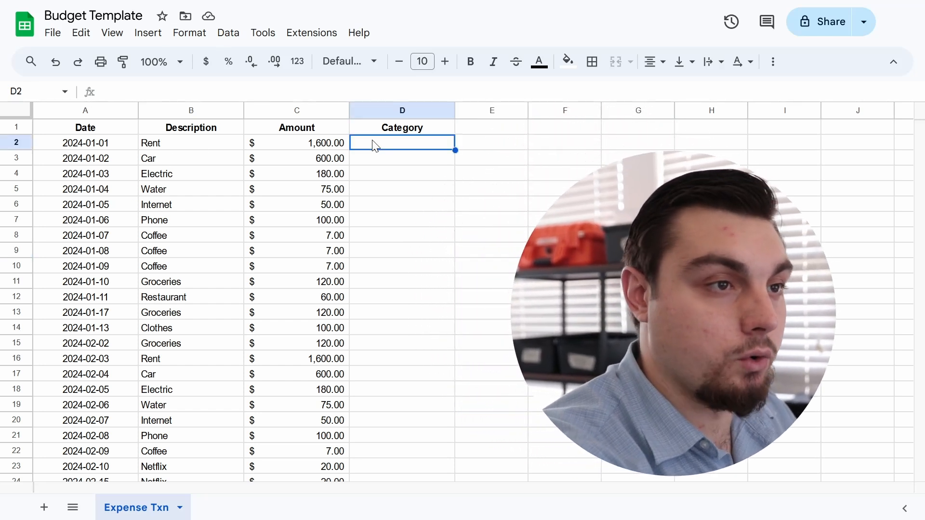
click(151, 34)
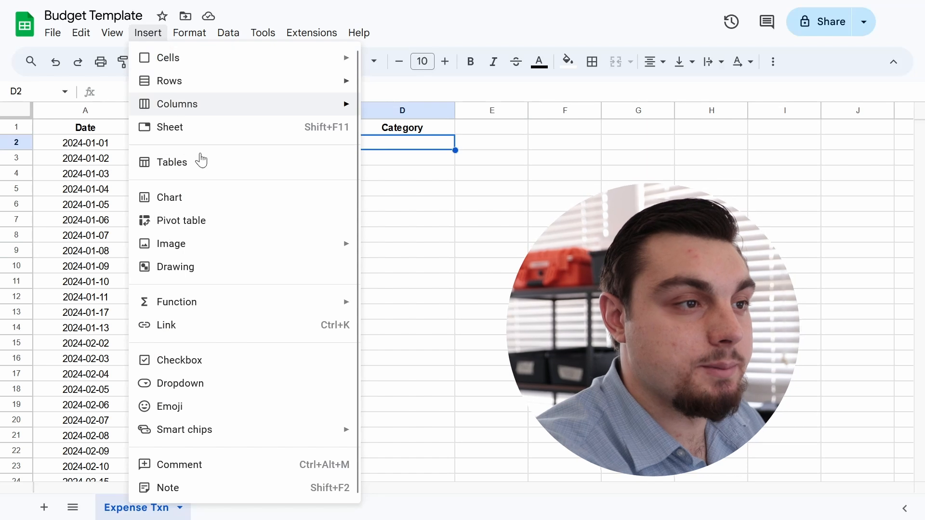
click(258, 384)
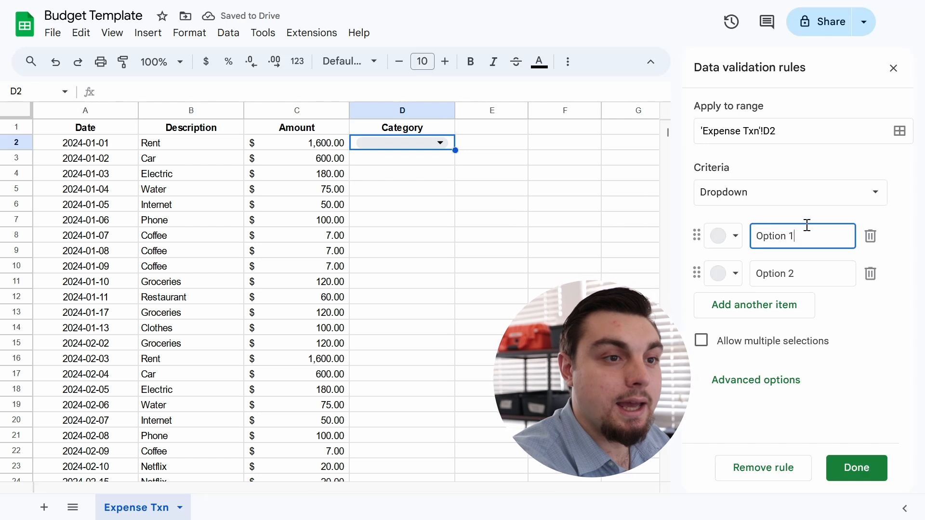
- Color the first dropdown option dark blue and name it Rent
click(735, 237)
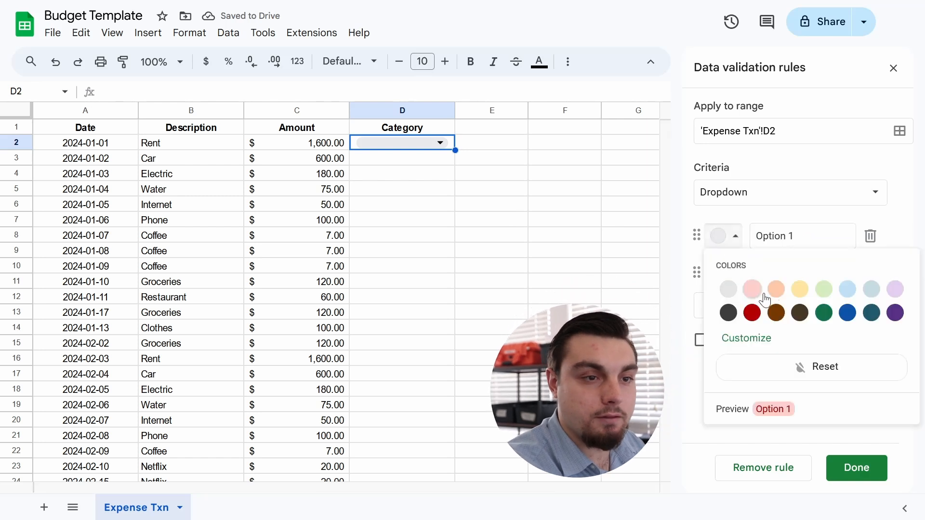
click(846, 313)
drag(809, 235, 708, 233)
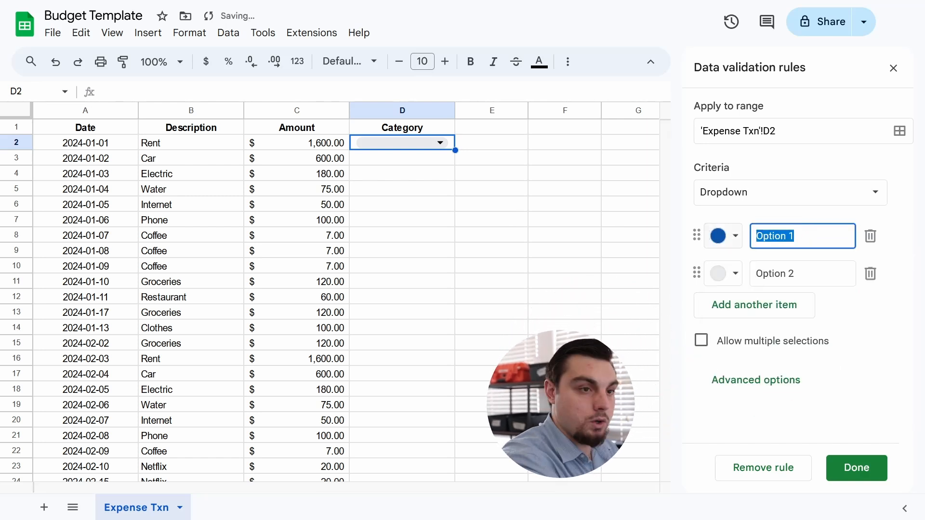
text(Rent)
key(Return)
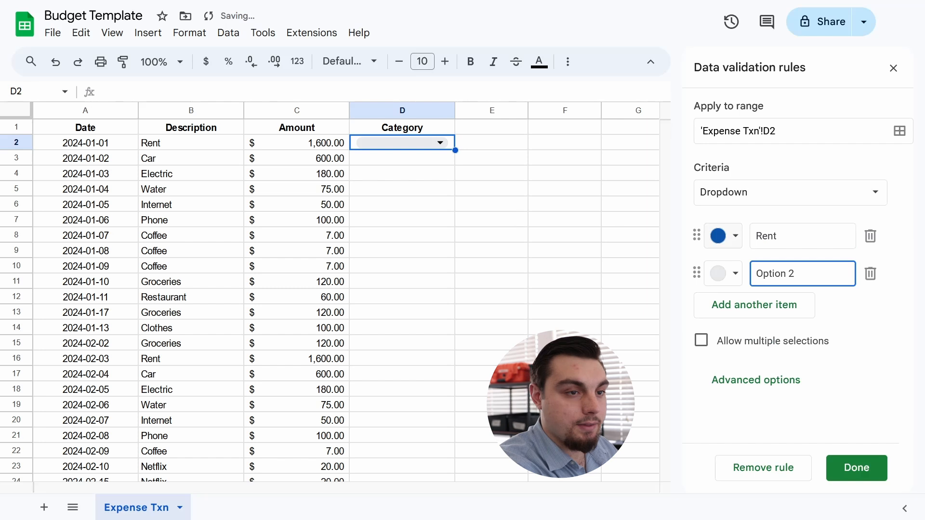
- Set the second and third dropdown options to Utilities and Coffee, and preview the list in D2
key(BackSpace)
key(BackSpace)
key(BackSpace)
key(BackSpace)
key(BackSpace)
key(BackSpace)
key(BackSpace)
text(U)
key(Return)
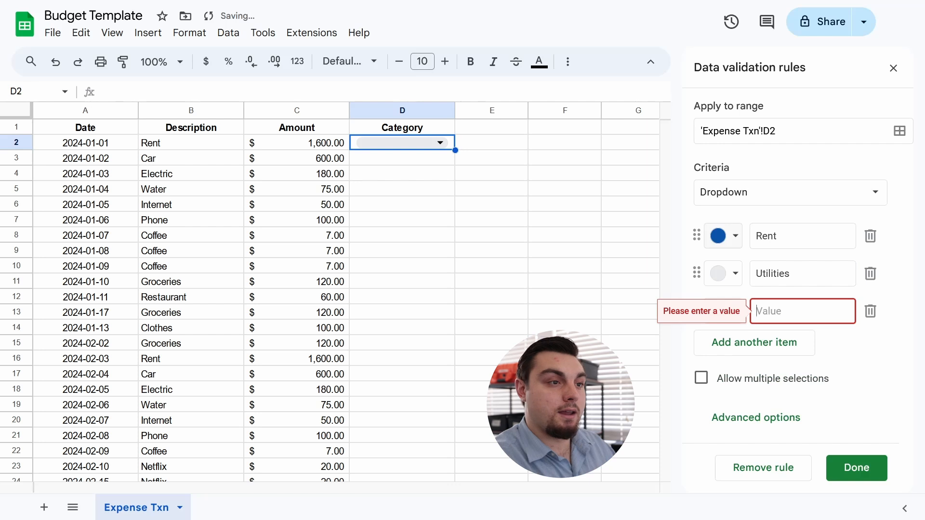
text(Coffee)
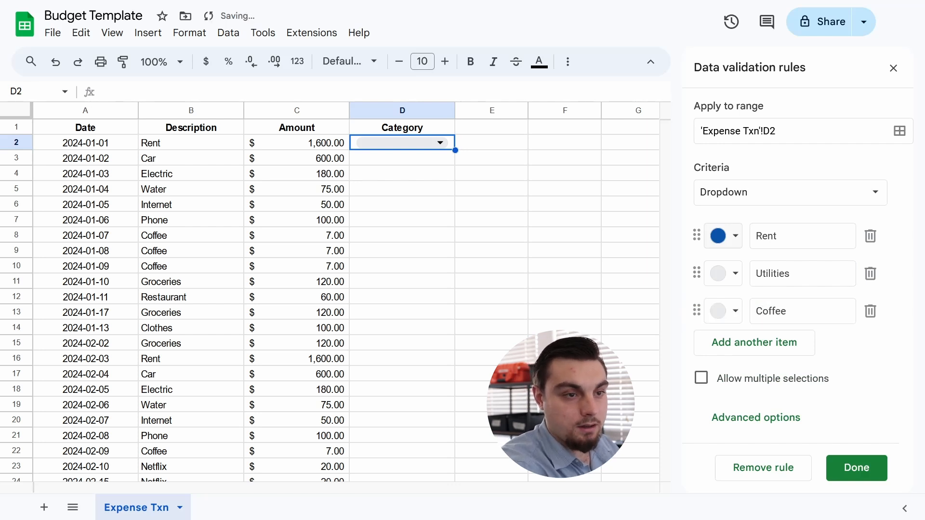
click(440, 143)
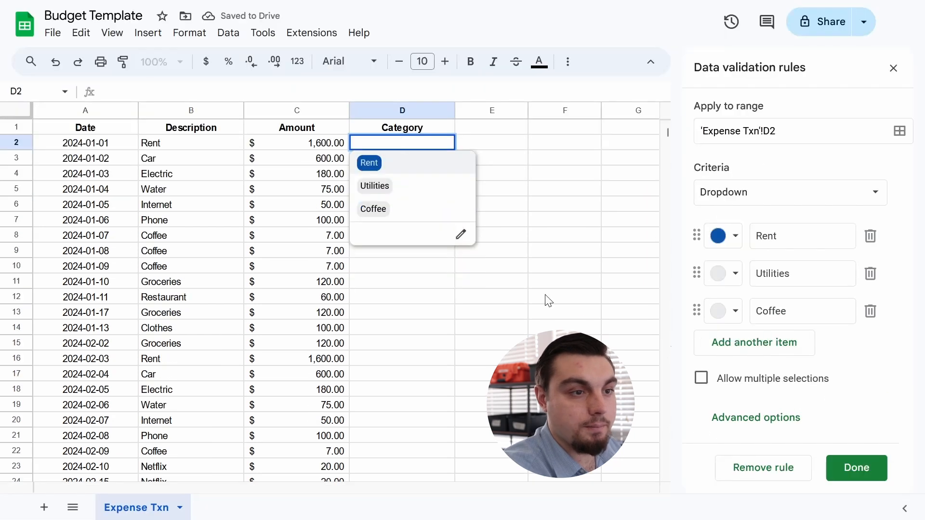
click(548, 301)
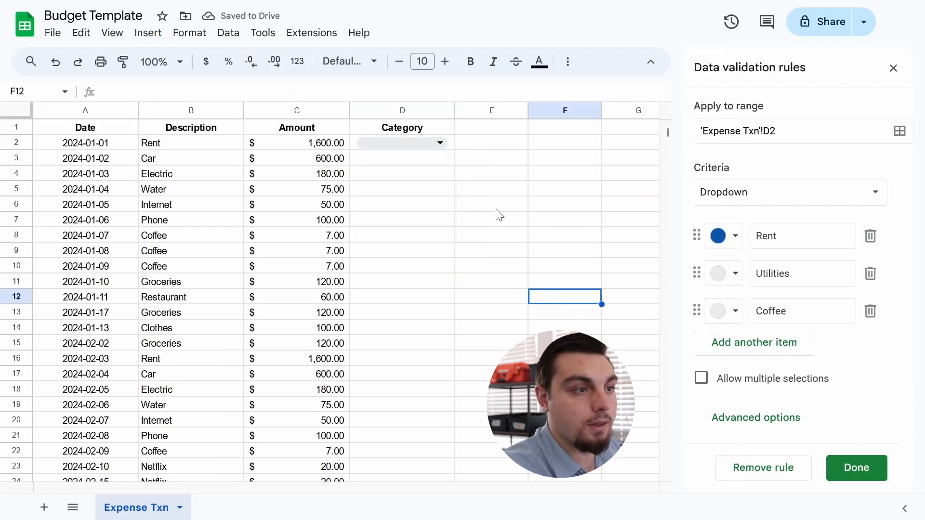
- Fill the D2 dropdown down the Category column for the transaction rows
click(371, 138)
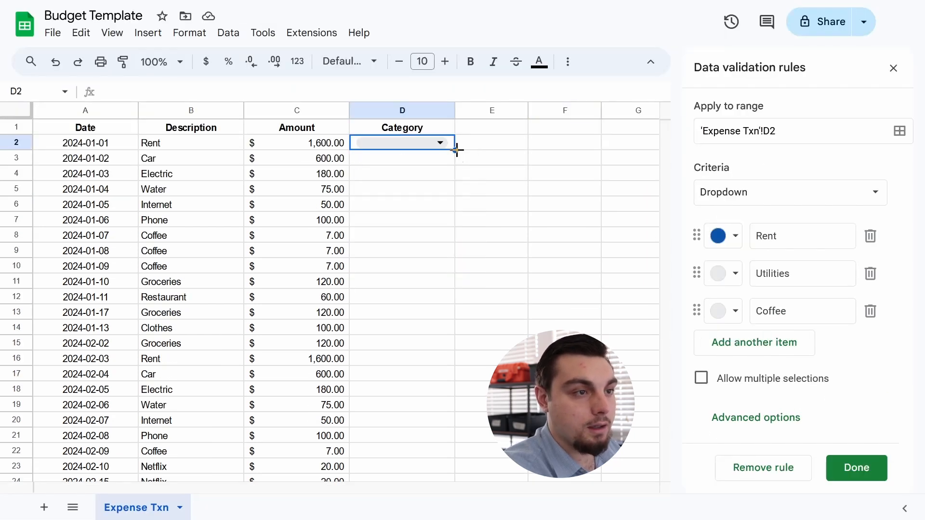
drag(455, 150, 423, 307)
scroll(442, 303, down, 9)
scroll(440, 298, up, 5)
click(538, 203)
scroll(501, 255, up, 4)
- Set the category in D2 to Rent and check the dropdown choices available in D3
click(389, 142)
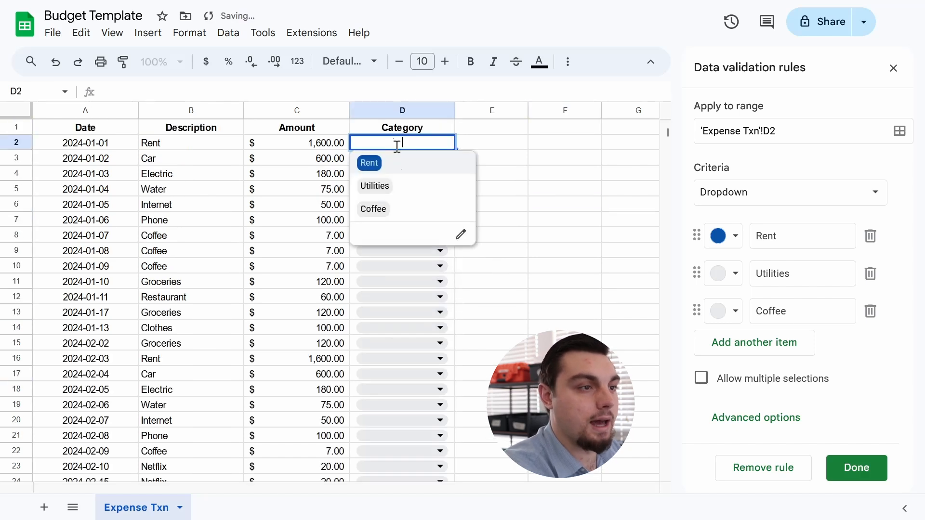
click(391, 166)
click(391, 164)
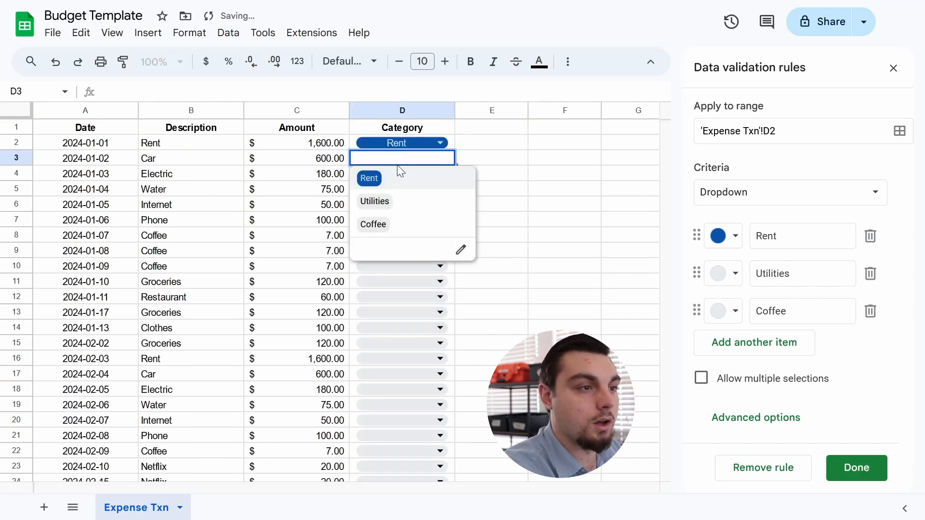
key(Escape)
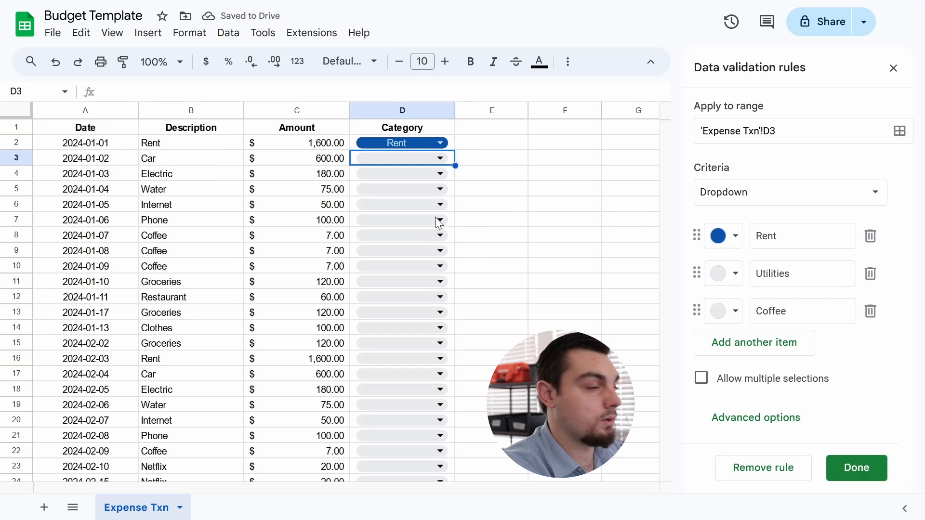
- Add Car as the fourth option in the dropdown rule for D3
click(751, 343)
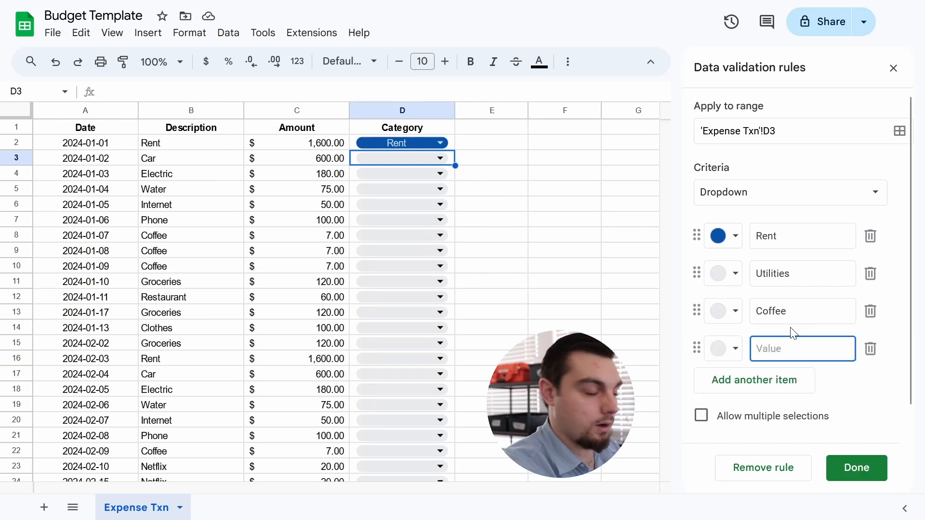
text(Car)
key(Return)
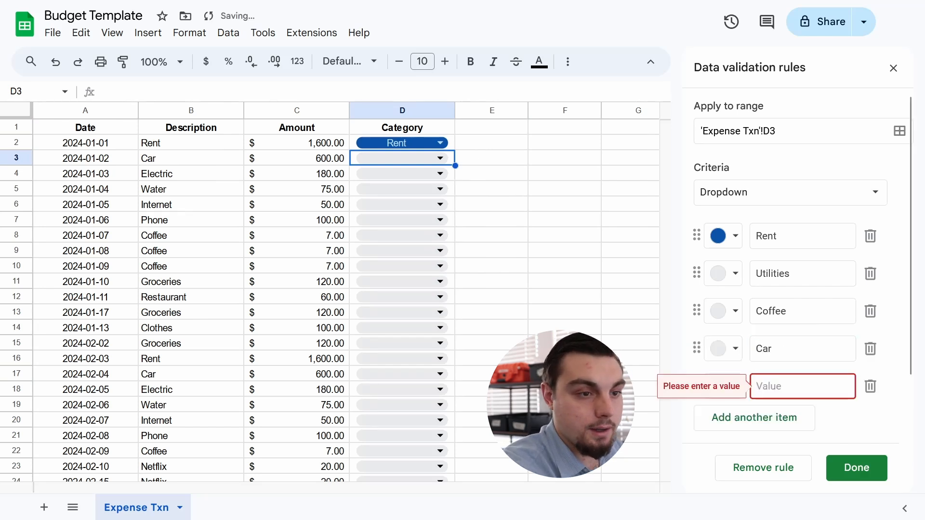
- Apply the updated option list to all matching Category dropdowns and color the Car option light red in the D2:D24 rule
click(856, 468)
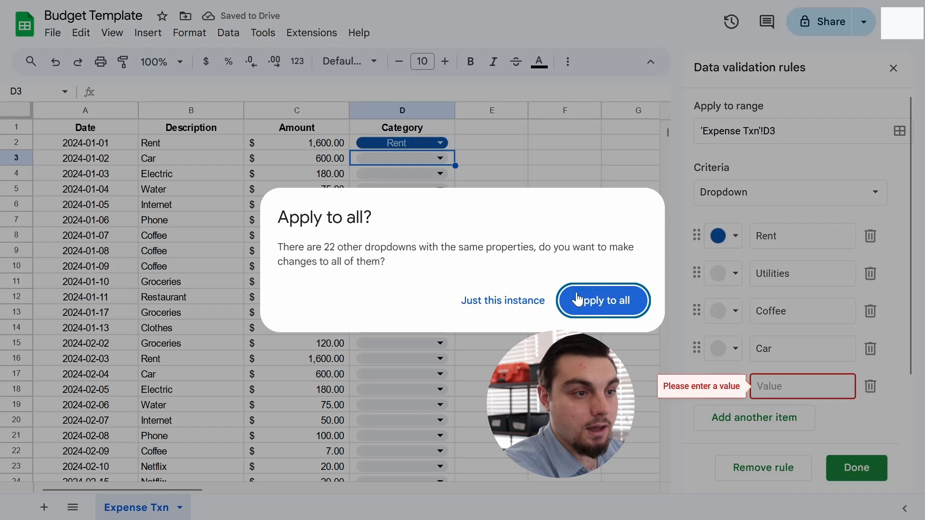
click(578, 300)
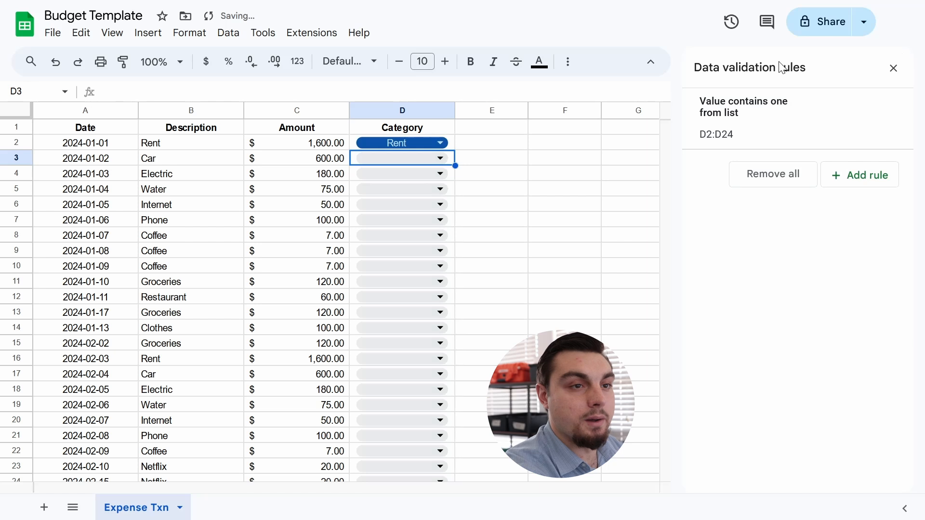
click(762, 133)
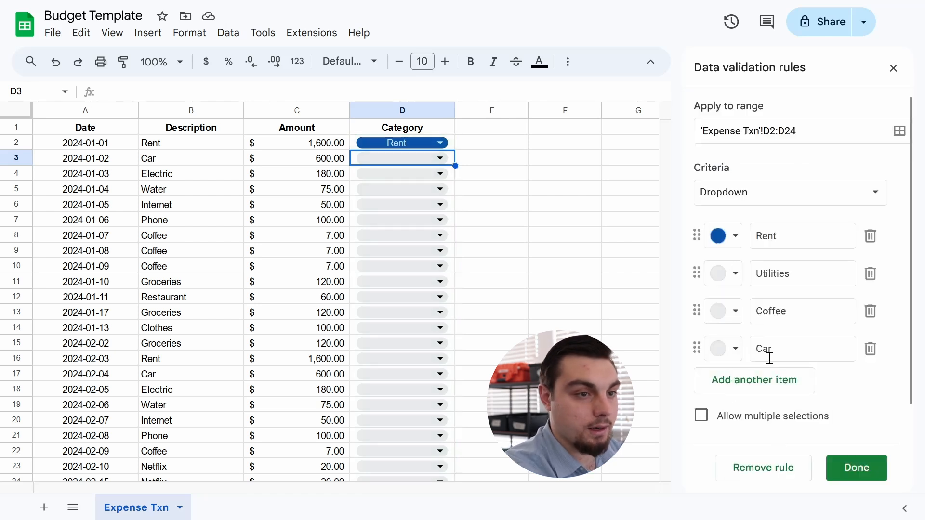
click(725, 351)
click(755, 198)
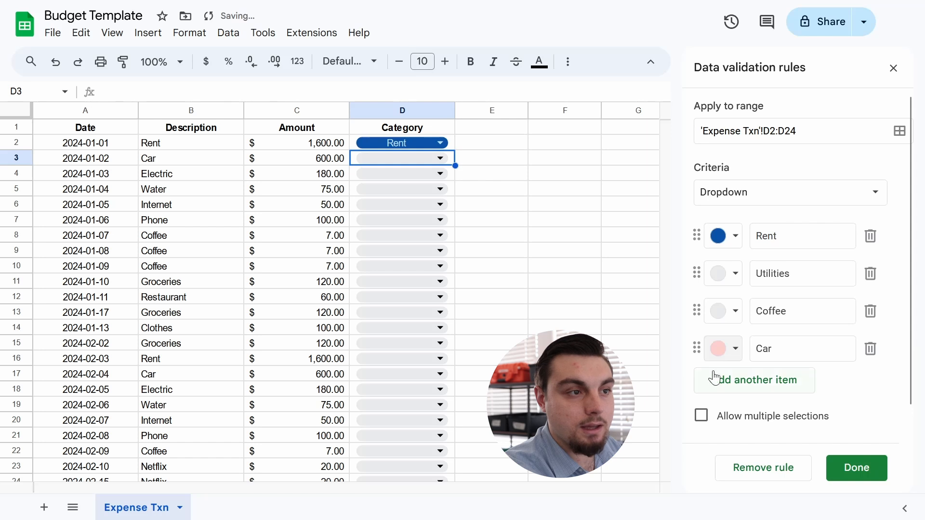
- Set the category in D3 to Car
click(421, 173)
click(426, 164)
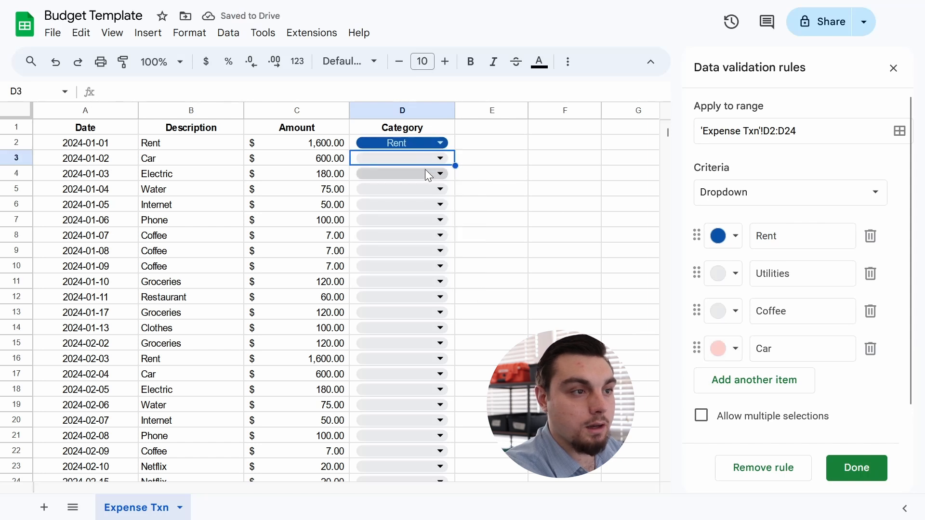
click(438, 160)
click(388, 250)
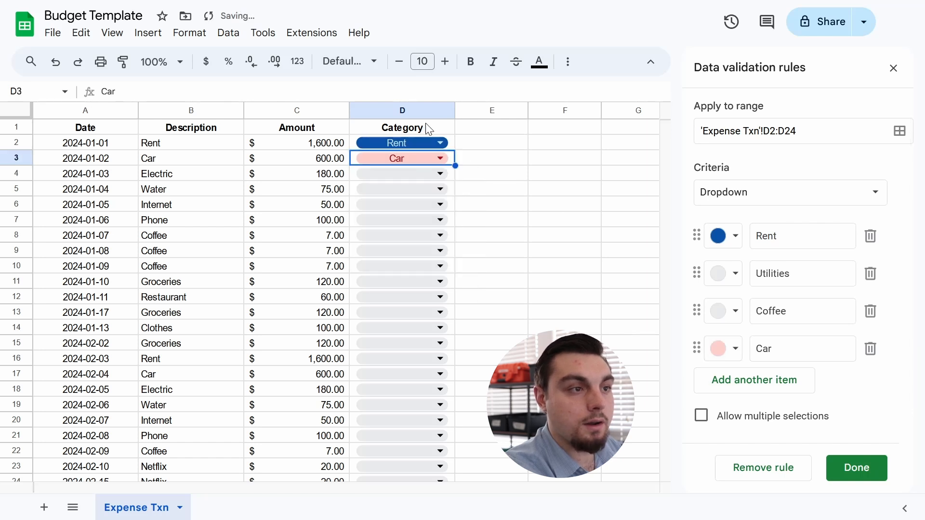
click(425, 142)
click(551, 171)
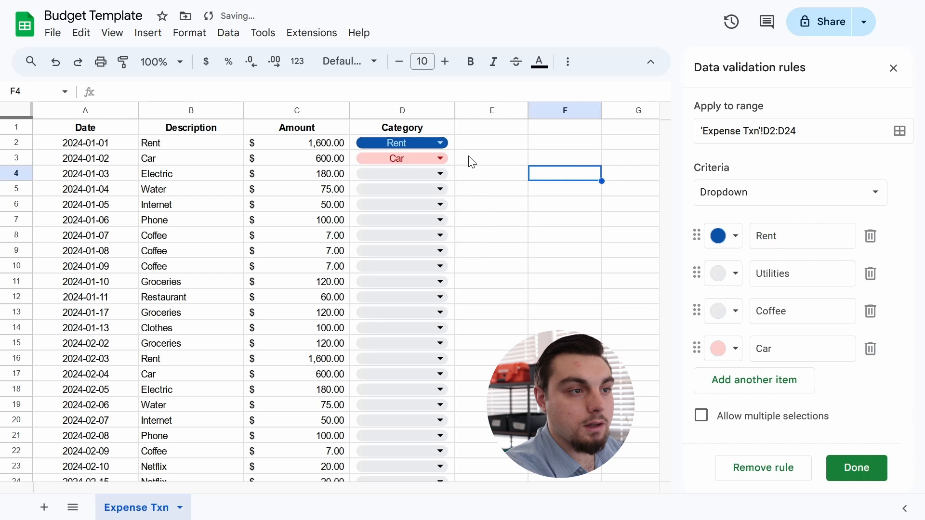
- Left-align the Category column cells from D2 down to D1000
key(Up)
key(Left)
key(ctrl+shift+Down)
key(ctrl+shift+Down)
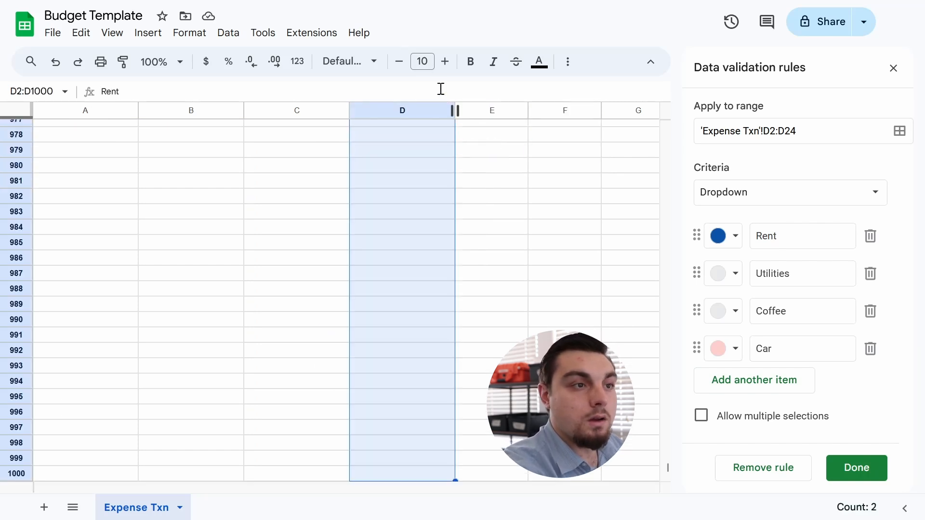
click(568, 61)
click(326, 90)
click(325, 118)
scroll(496, 352, up, 15)
scroll(495, 352, up, 20)
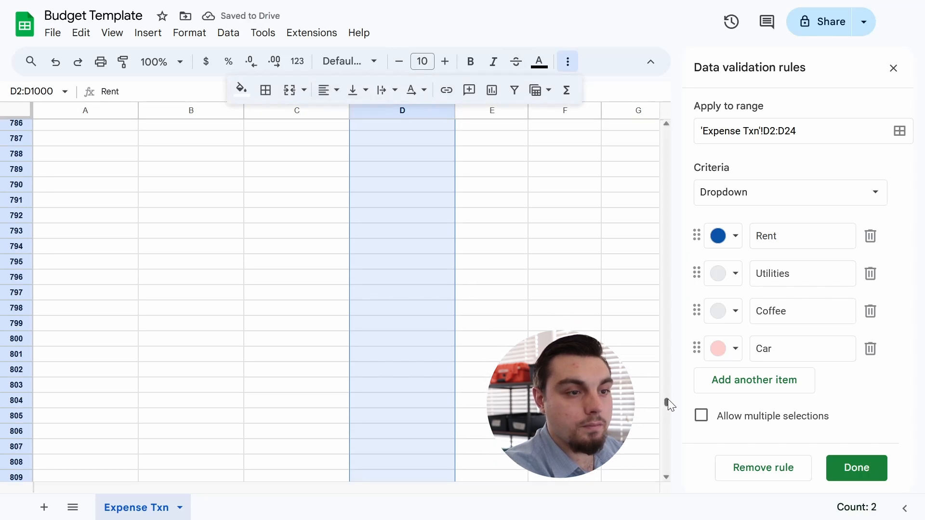
drag(668, 400, 707, 5)
click(493, 203)
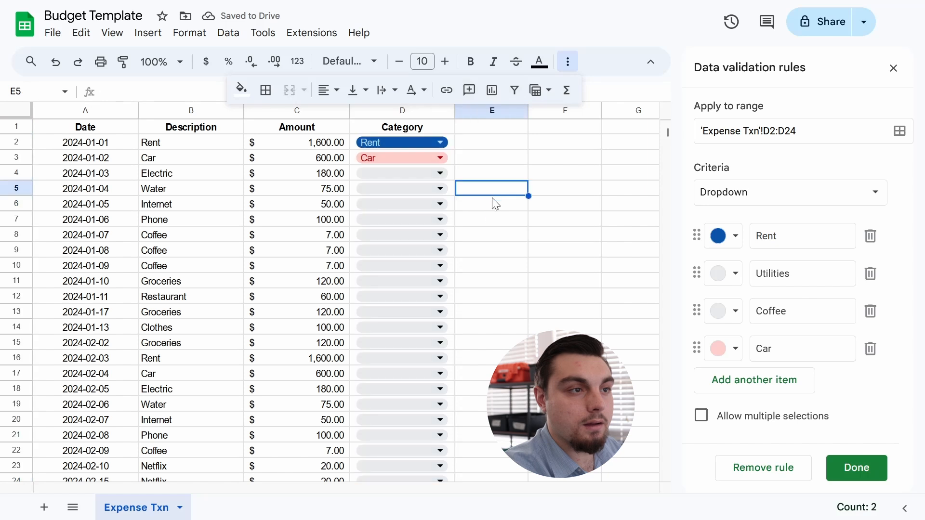
- Set the categories for Electric, Water, Internet and Phone in D4 through D7 to Utilities
click(399, 177)
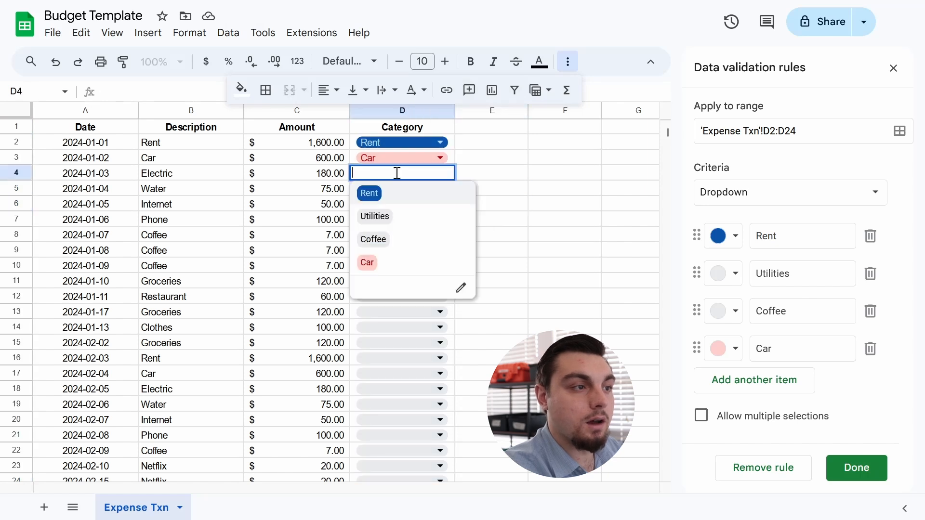
click(407, 213)
click(423, 188)
click(404, 231)
click(420, 202)
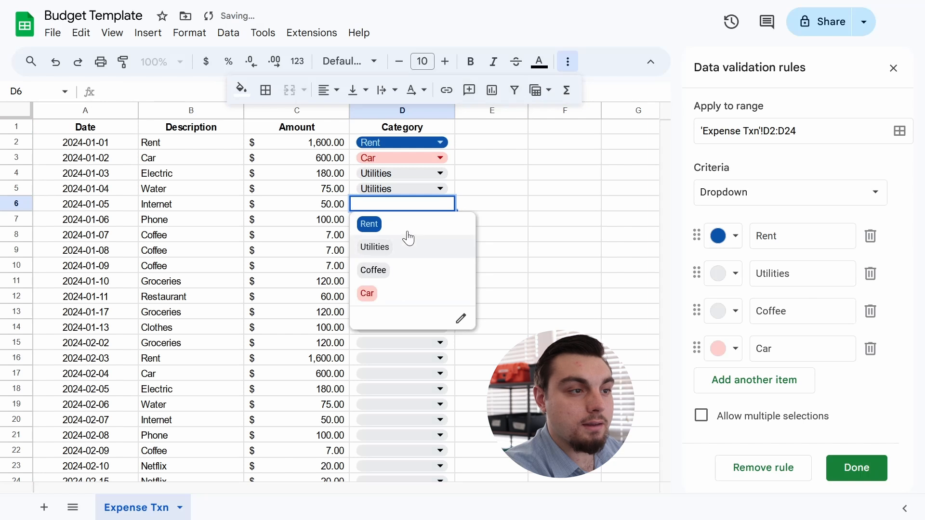
click(409, 261)
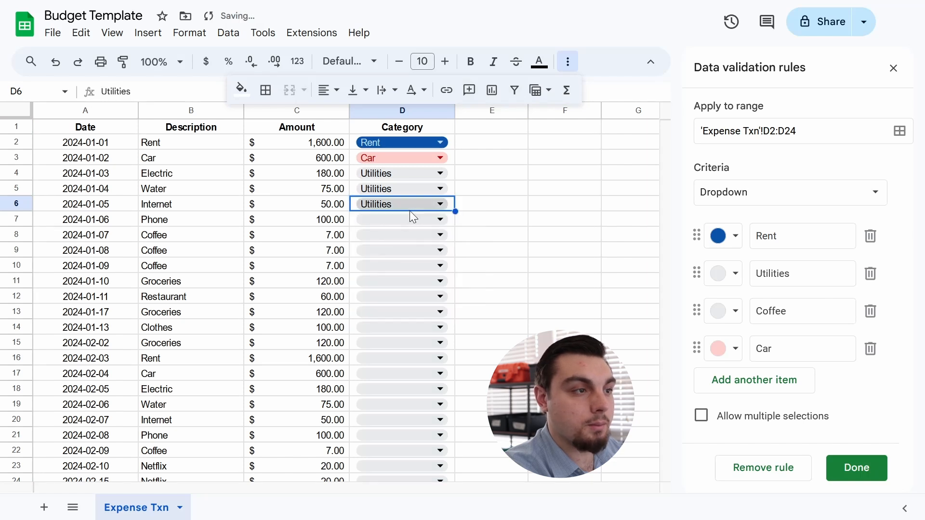
click(400, 220)
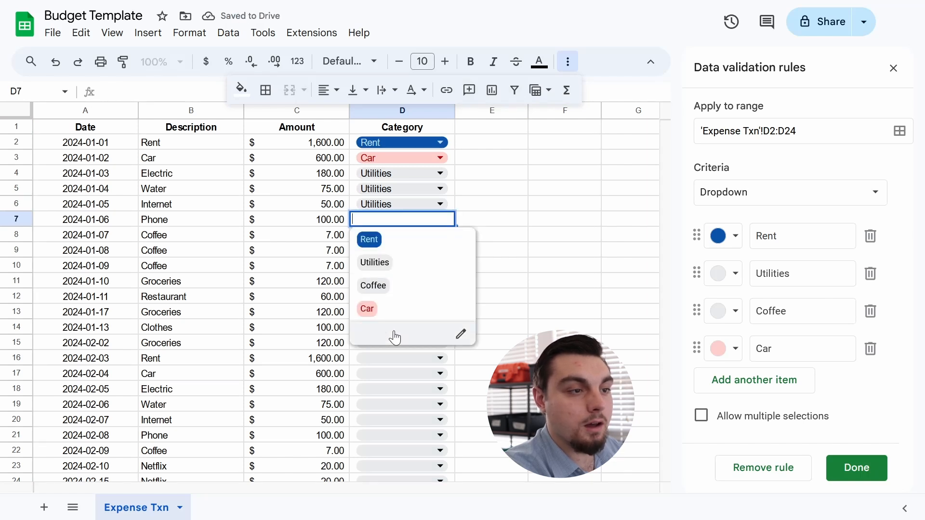
click(397, 263)
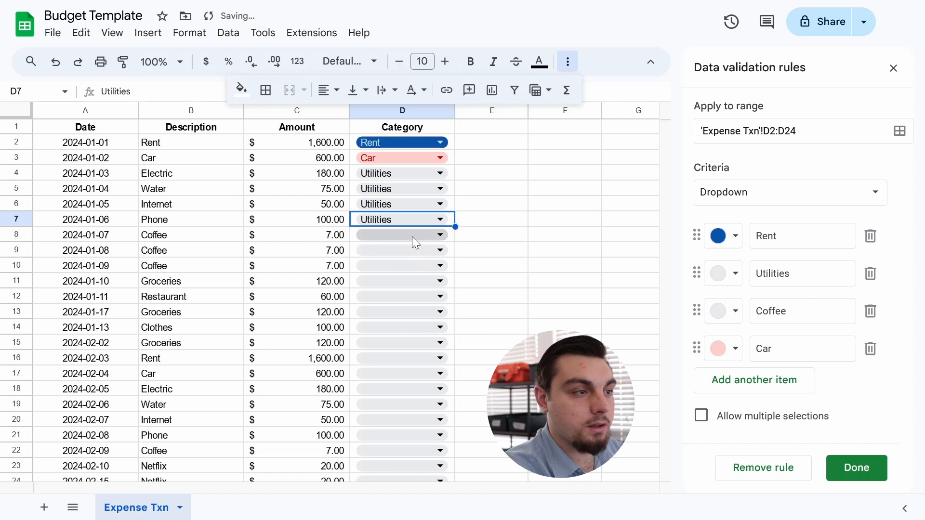
- Set the category in D8 to Coffee and copy it to the other Coffee rows in D9 and D10
click(412, 236)
click(416, 304)
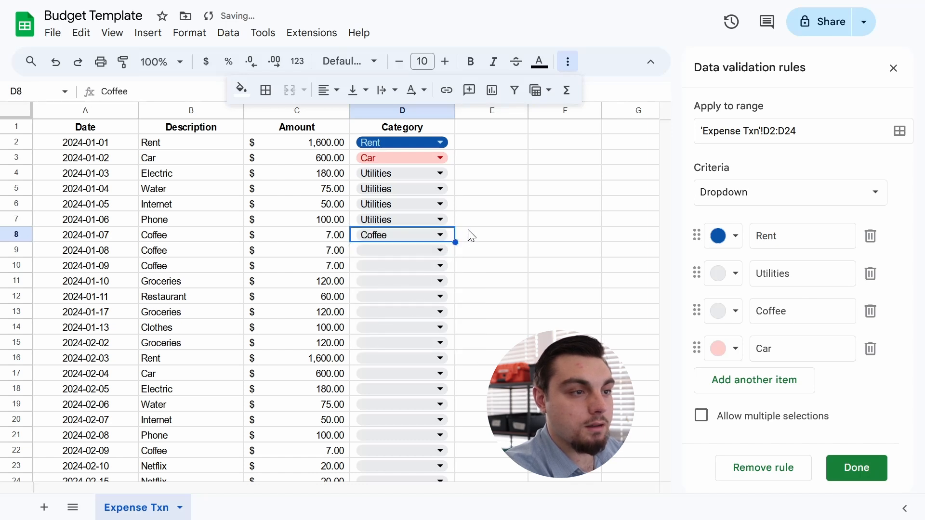
key(ctrl+c)
key(Down)
key(Down)
key(Up)
key(Up)
key(shift+Down)
key(shift+Down)
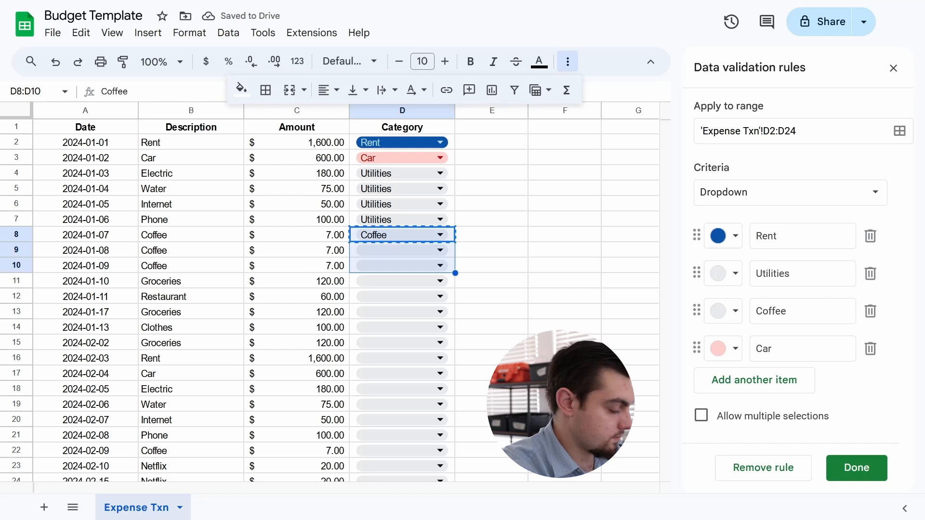
key(ctrl+v)
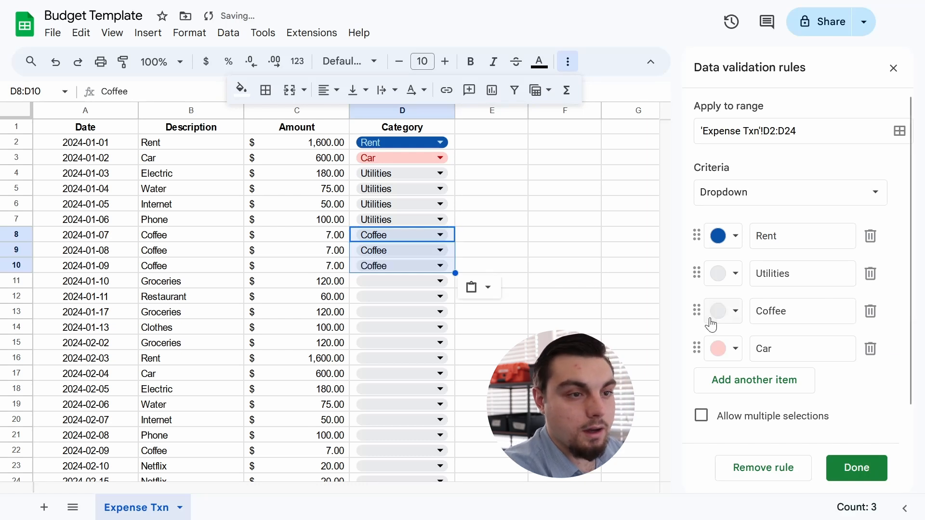
- Color the Coffee option light orange in the dropdown rule
click(725, 312)
click(779, 370)
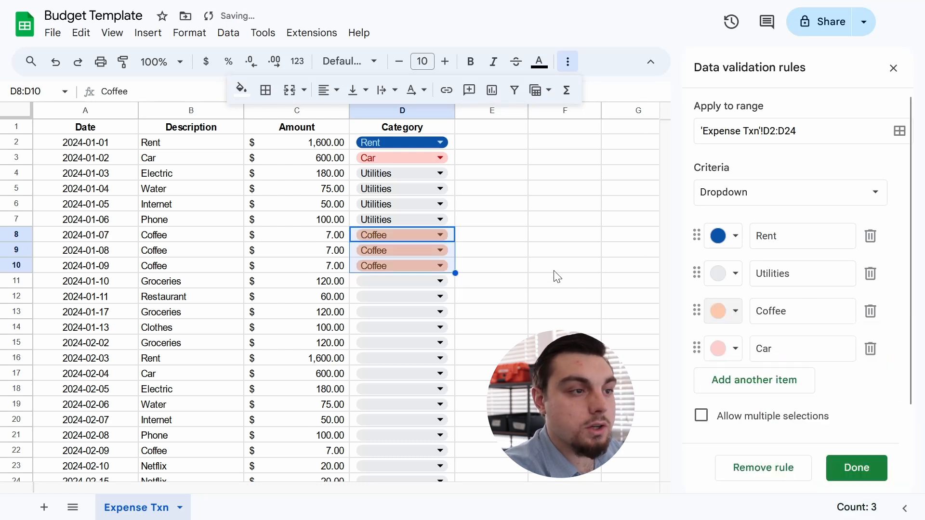
click(554, 267)
- Add Grocery as a light green fifth dropdown option, delete the empty extra item and save the rule
click(434, 284)
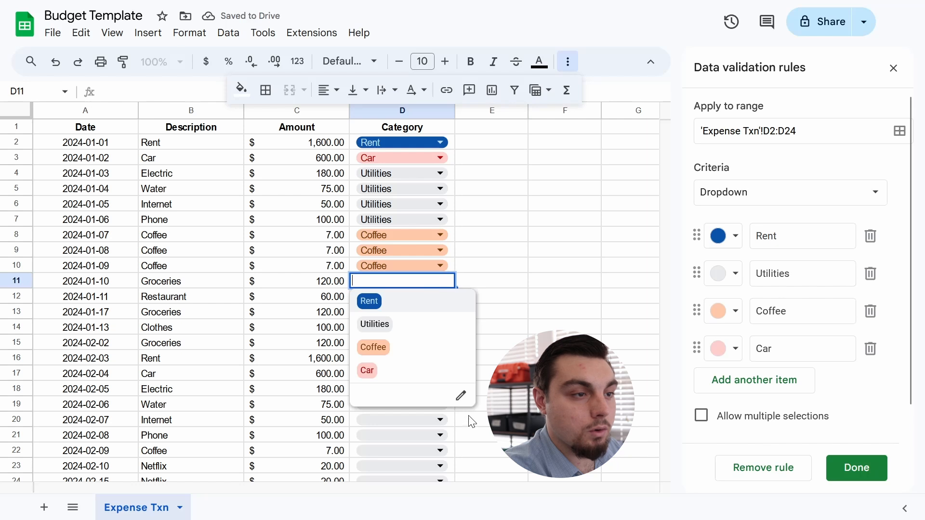
click(785, 385)
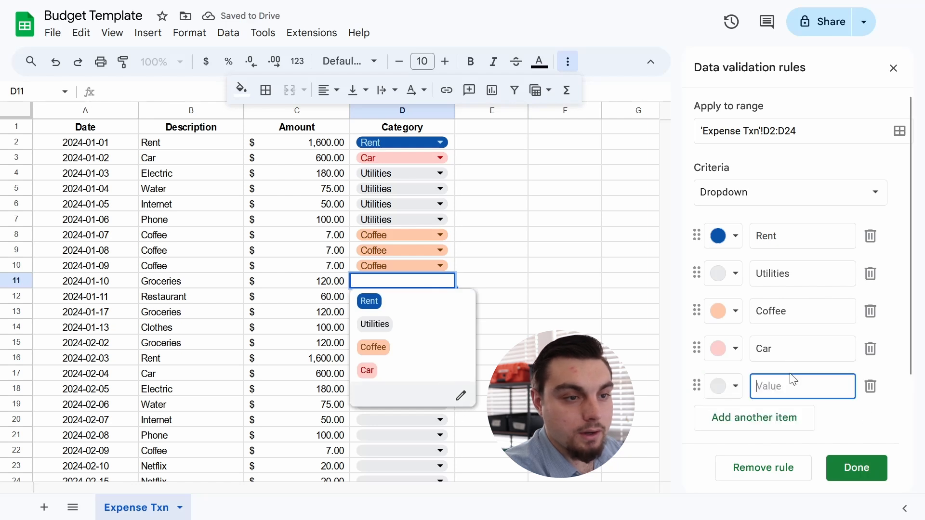
text(Grocery)
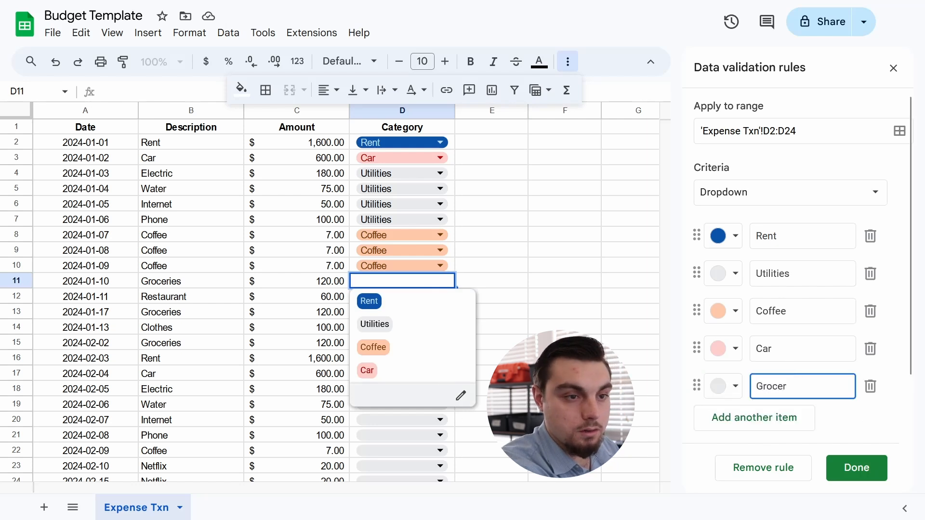
key(Return)
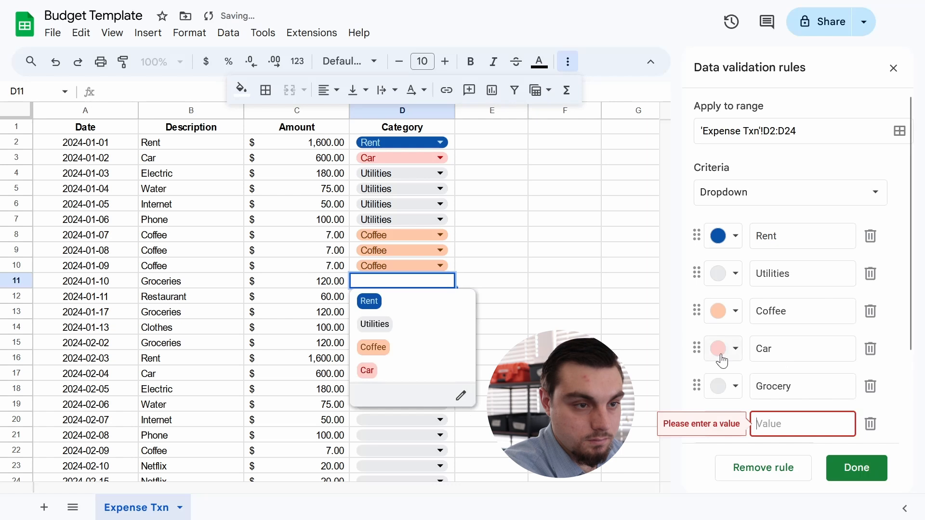
click(720, 388)
click(824, 237)
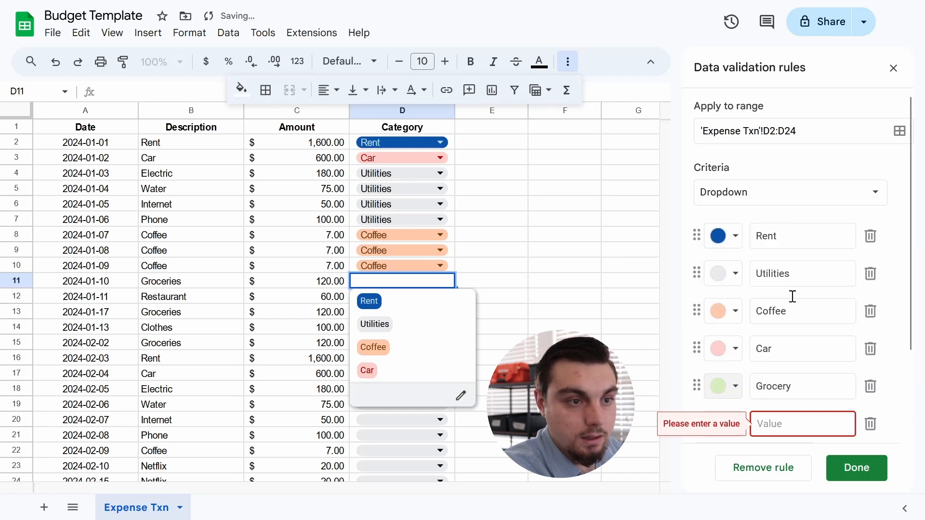
click(521, 327)
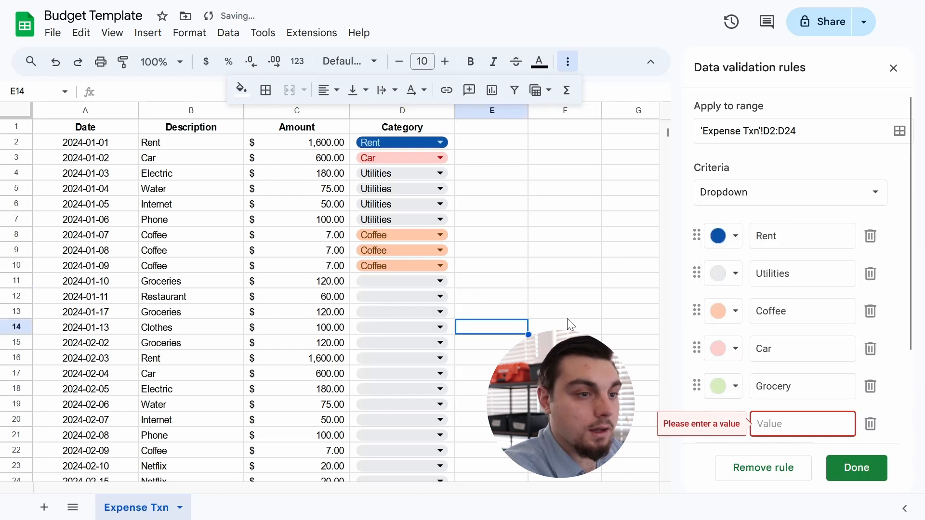
click(871, 424)
click(857, 465)
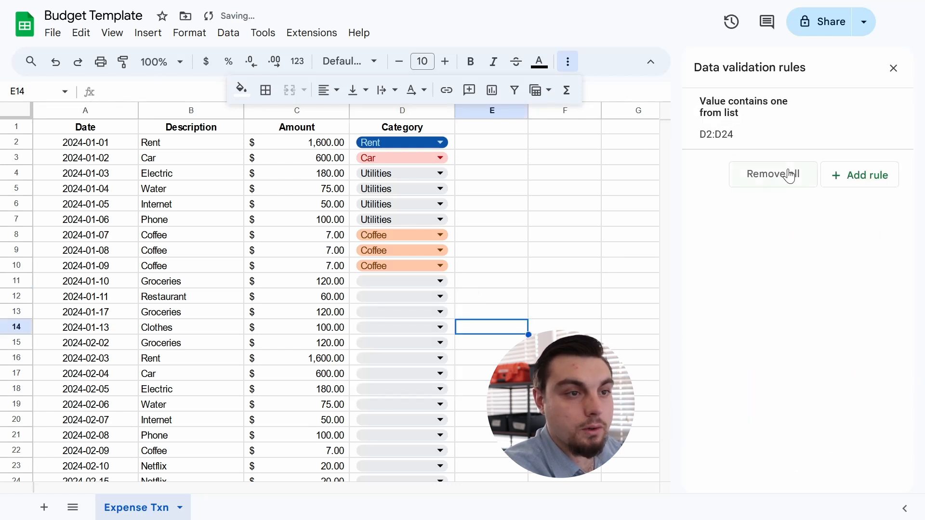
- Set the category in D11 to Grocery
click(409, 283)
text(groc)
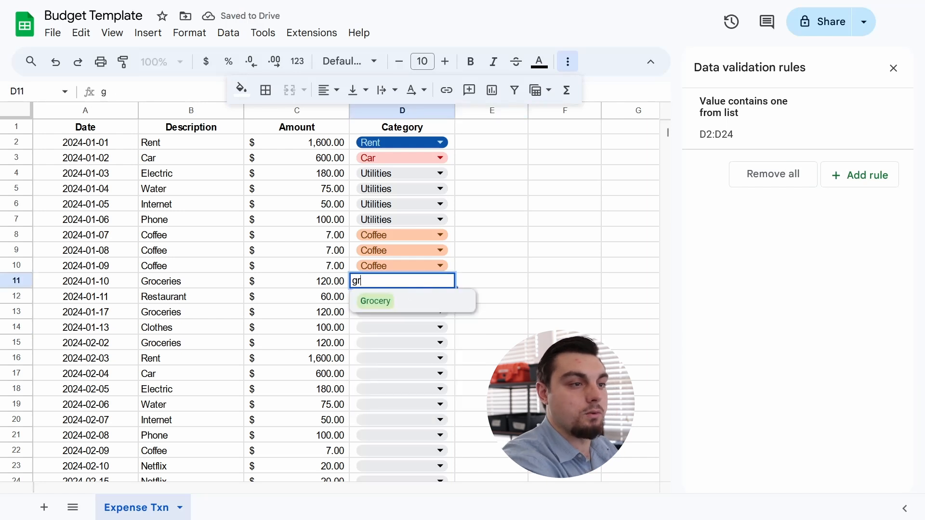
key(Return)
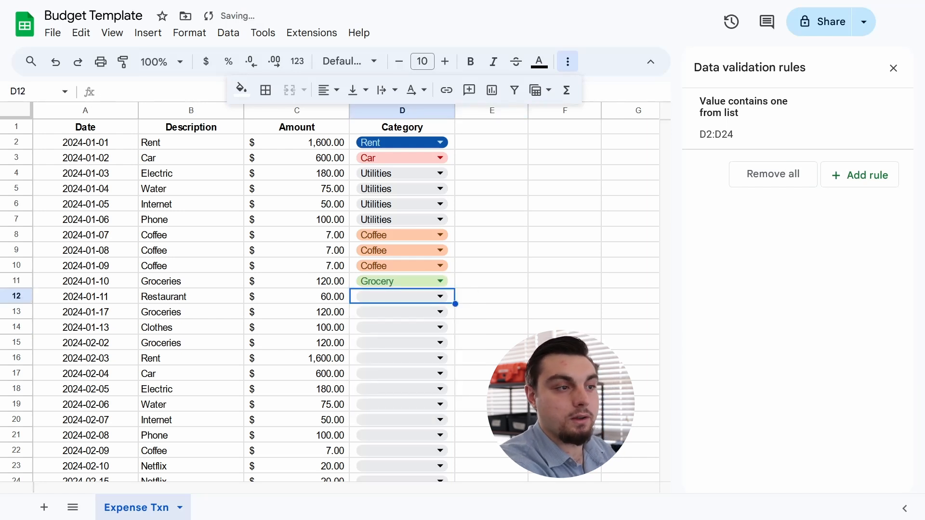
- Try to enter a restaurant category in D12
text(re)
key(BackSpace)
key(BackSpace)
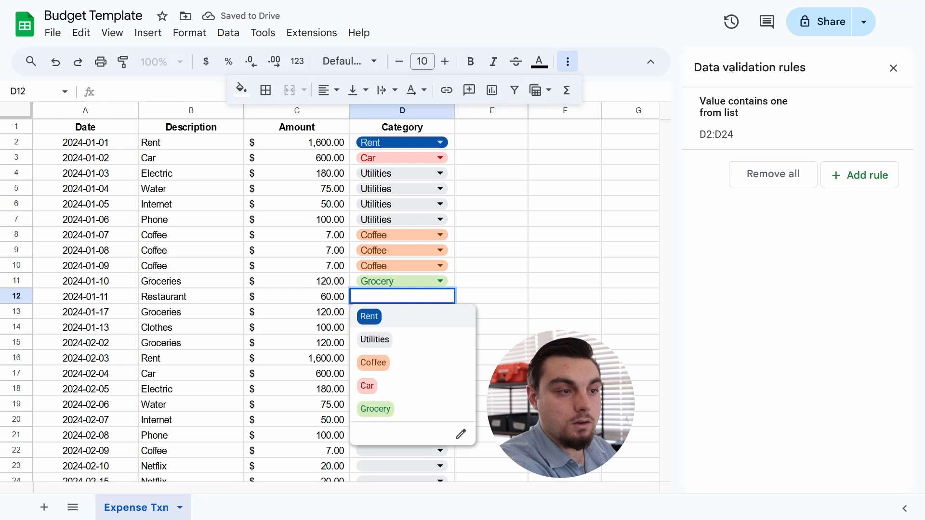
text(Restau)
key(BackSpace)
key(BackSpace)
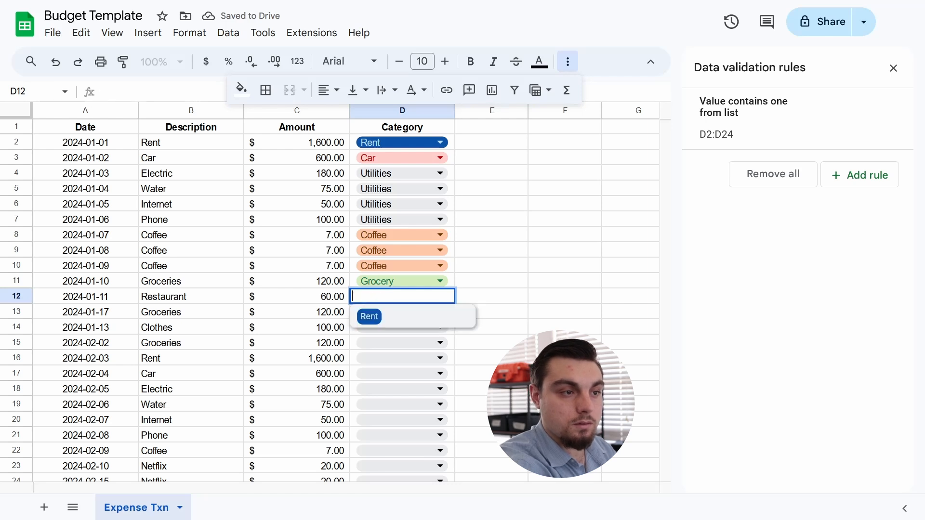
key(Return)
key(Up)
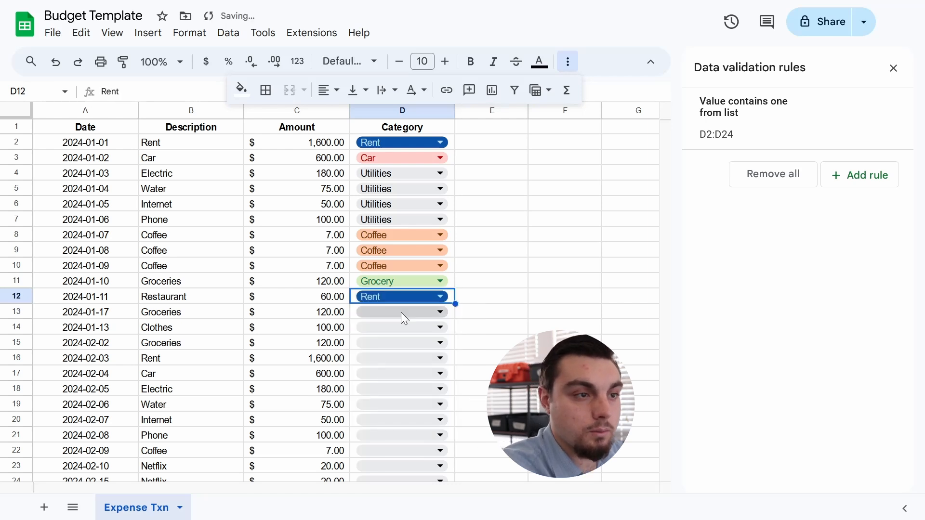
- Add Restaurtants as a light teal sixth option in the D2:D24 dropdown rule and save the rule
click(819, 145)
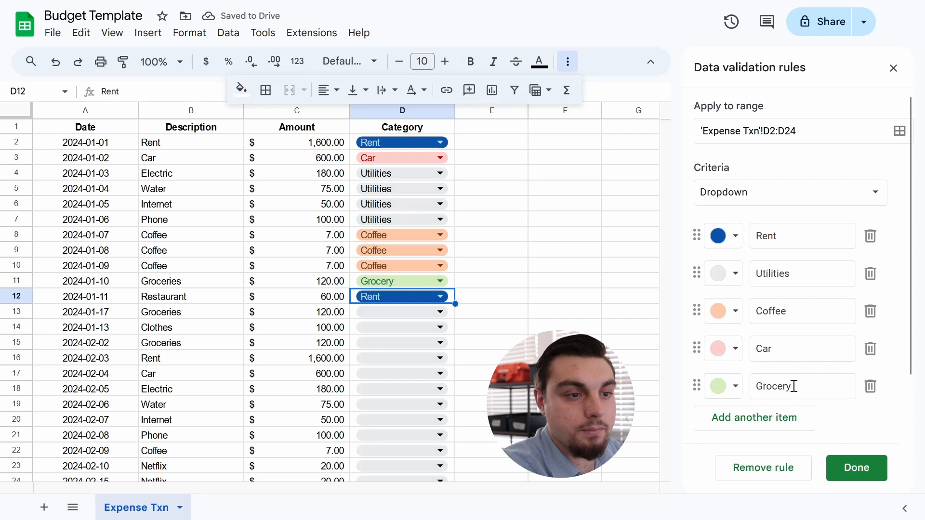
click(787, 415)
text(Res)
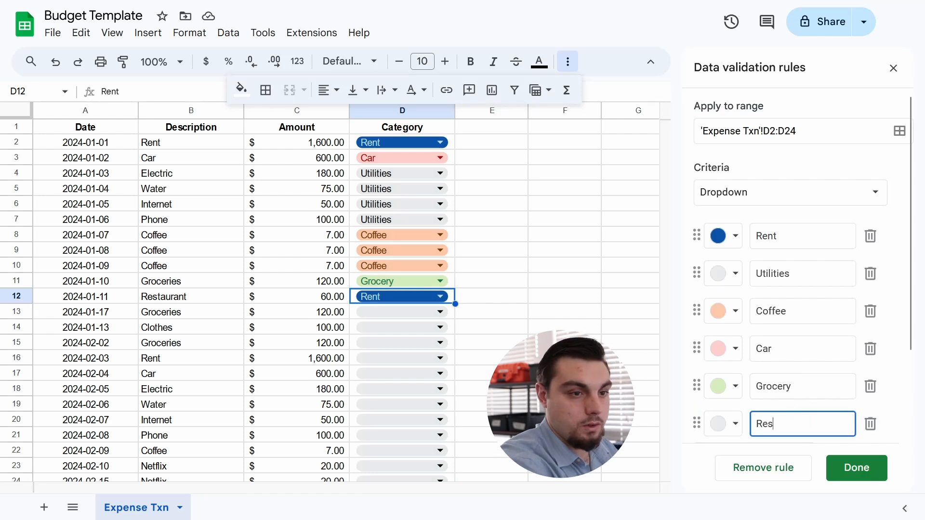
text(taurtants)
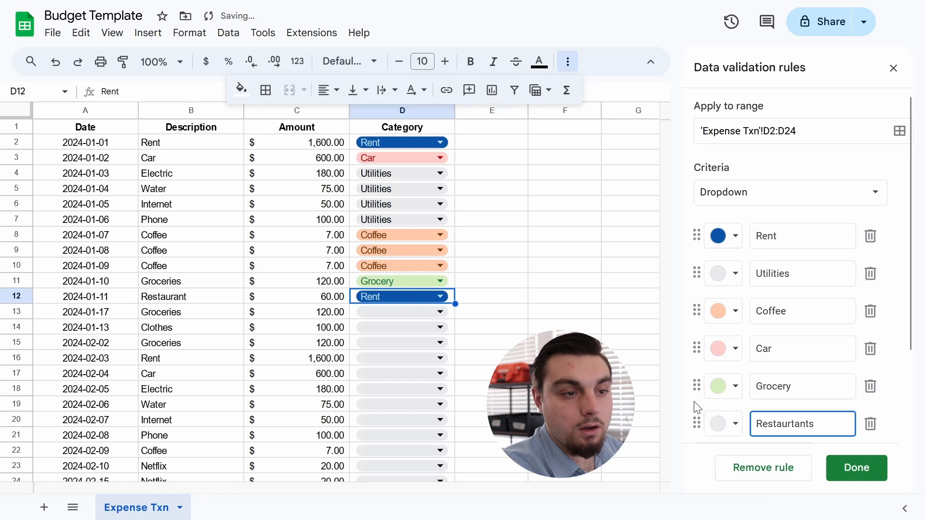
click(723, 424)
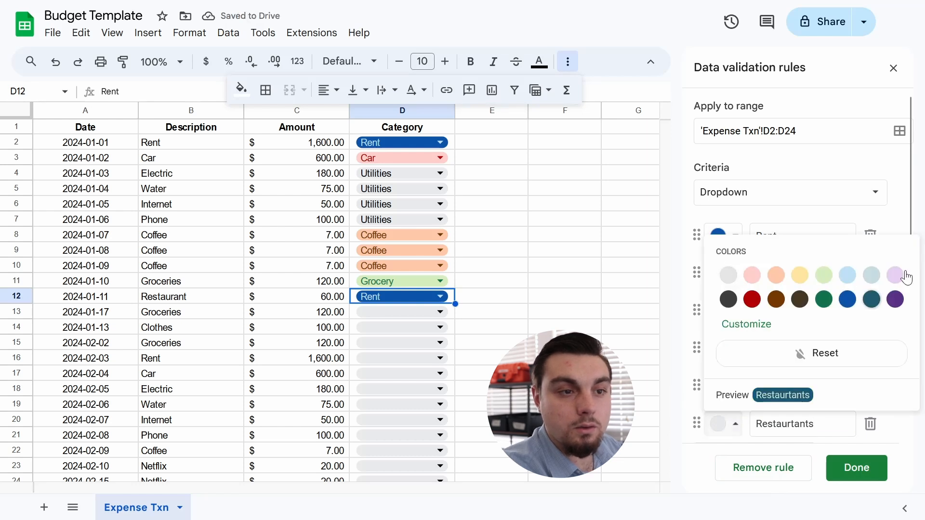
click(872, 275)
click(857, 469)
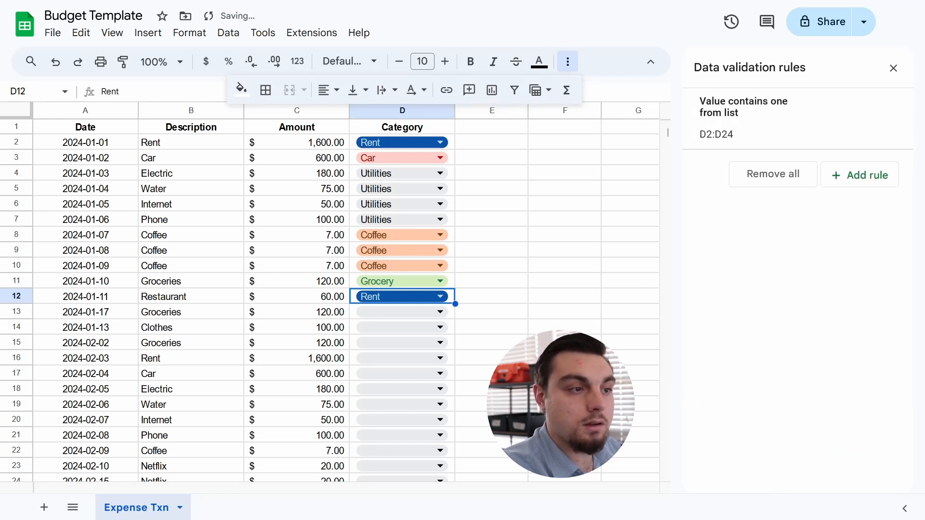
- Set the category in D12 to Restaurtants
click(440, 297)
text(re)
key(BackSpace)
key(BackSpace)
key(BackSpace)
key(BackSpace)
text(s)
key(Return)
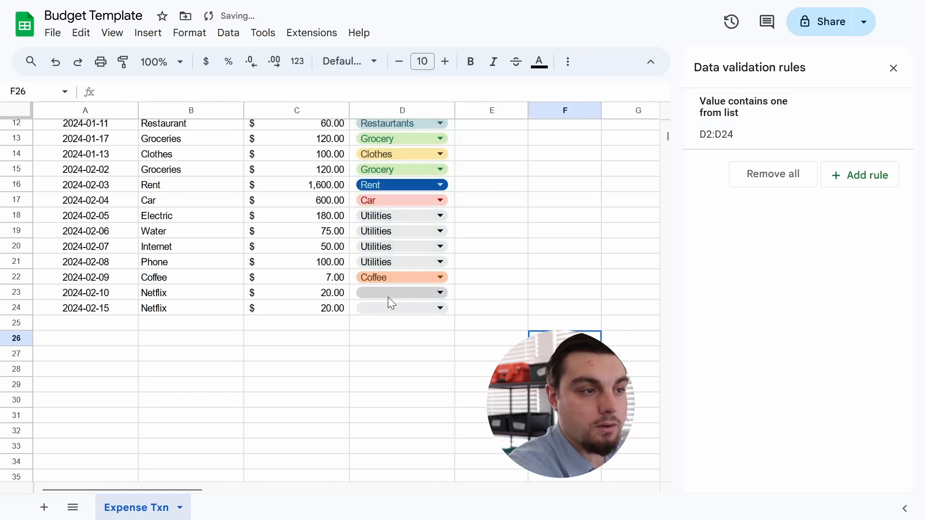
- Set the categories of both Netflix expenses in D23 and D24 to Entertainment and close the data validation rules
click(409, 291)
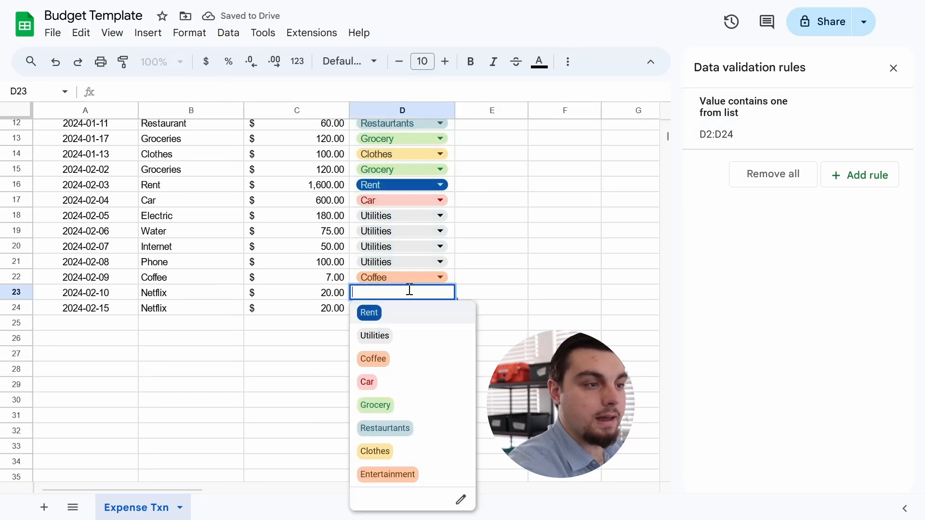
text(enter)
key(Return)
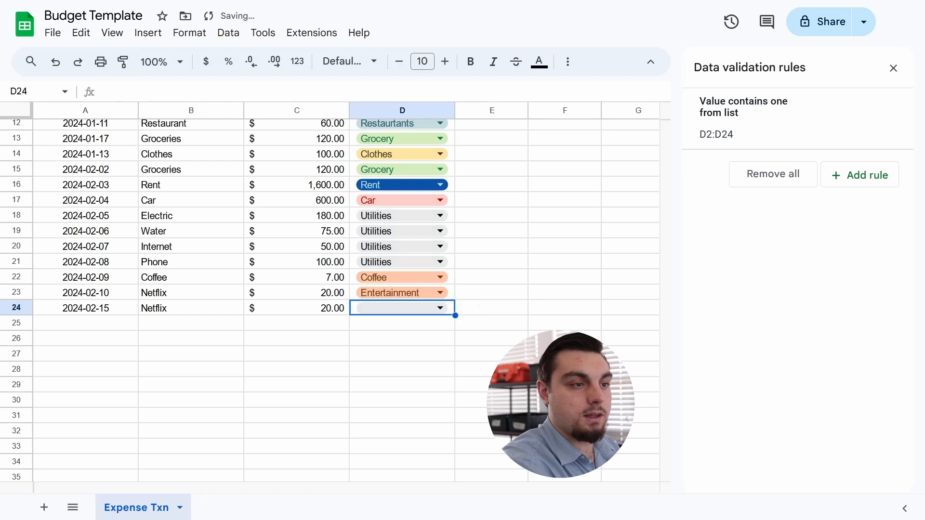
text(en)
key(Return)
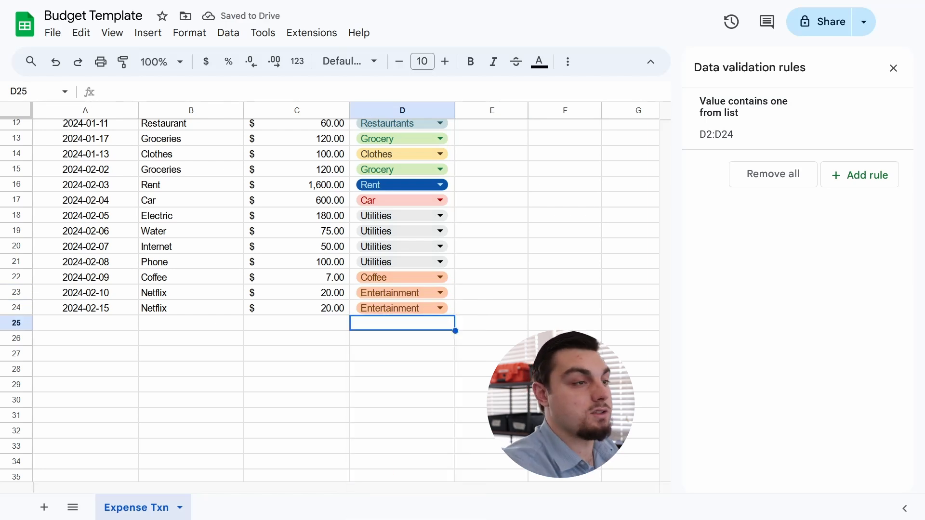
scroll(289, 237, up, 4)
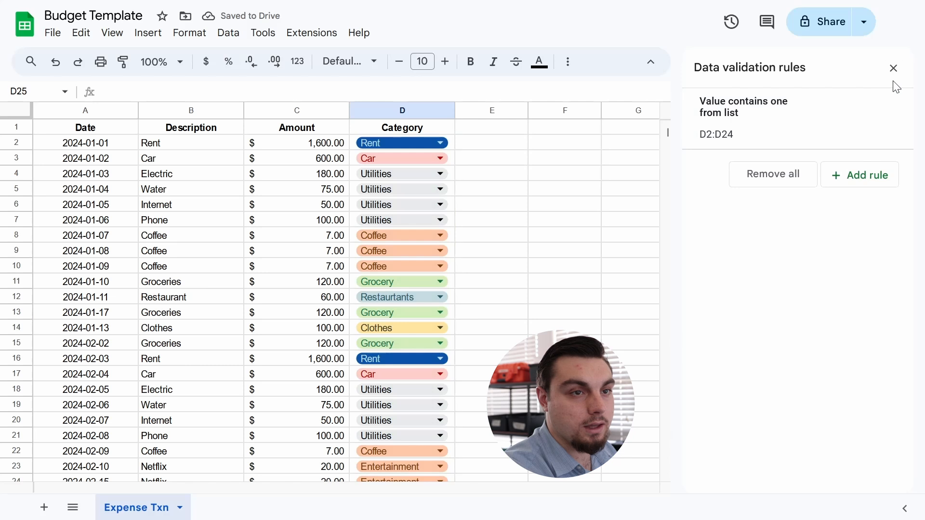
click(893, 68)
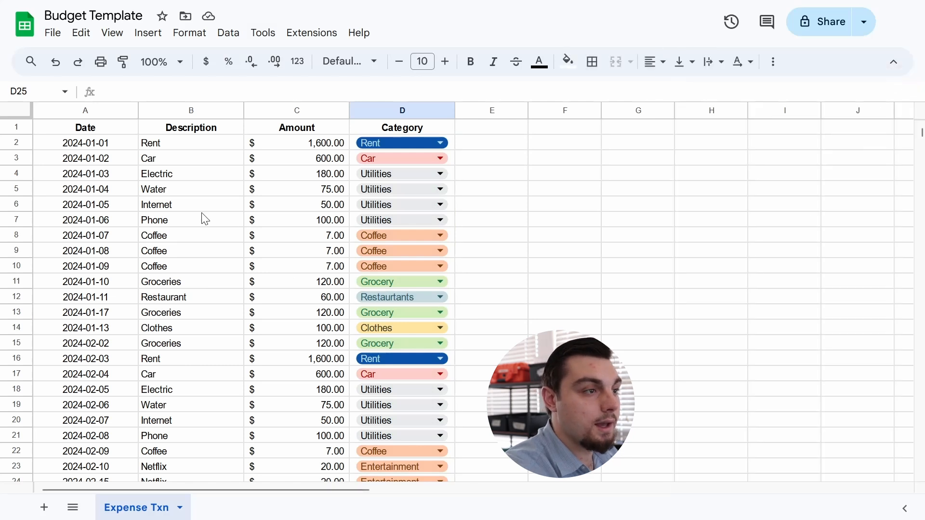
- Change the date of the Netflix expense in A23 to 2024-01-18
scroll(157, 190, down, 7)
scroll(159, 192, up, 4)
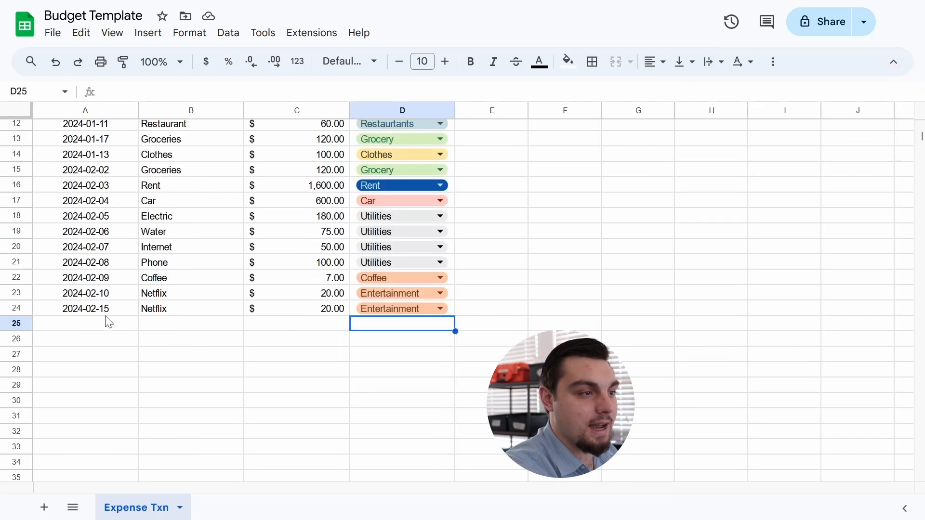
drag(113, 314, 168, 292)
click(180, 294)
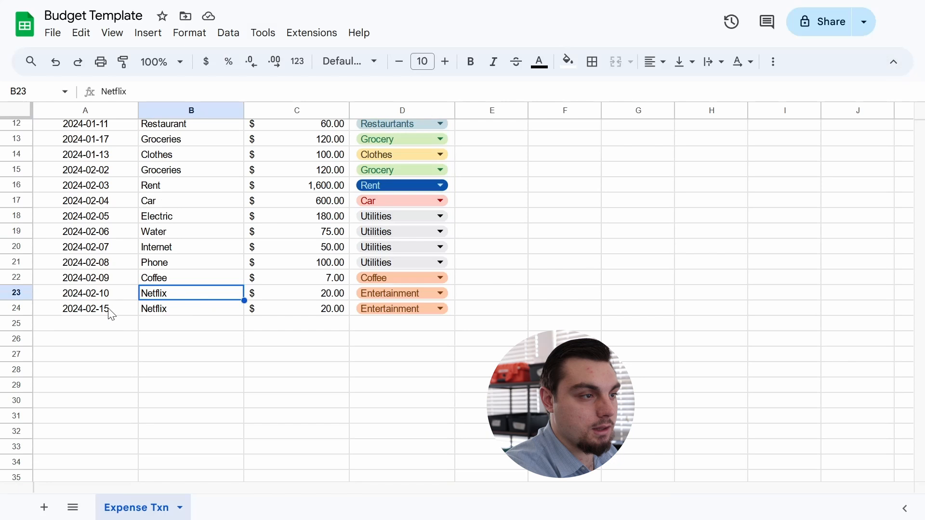
click(116, 297)
double_click(114, 295)
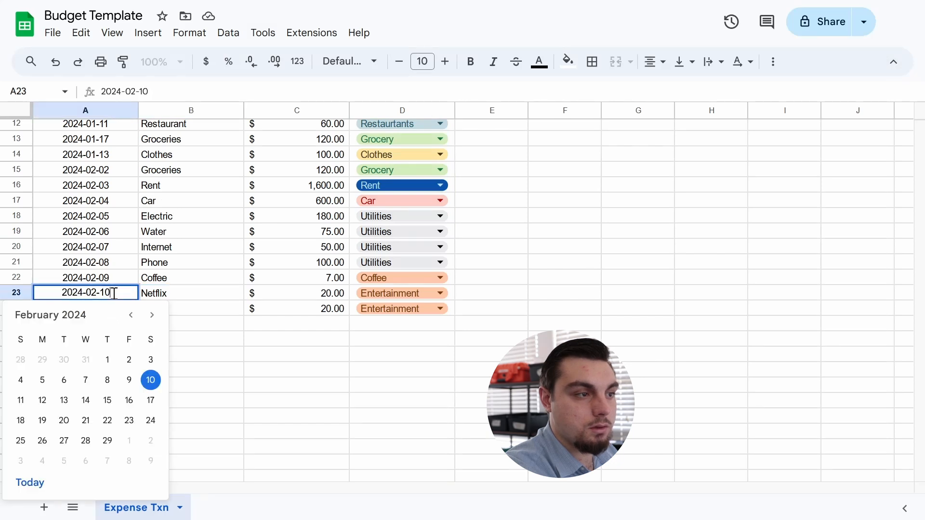
click(133, 316)
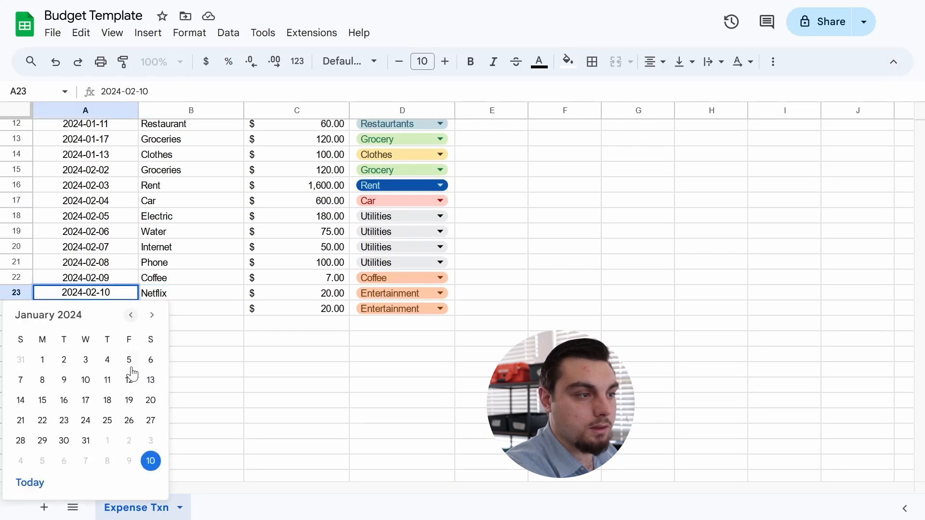
click(107, 400)
drag(254, 356, 259, 374)
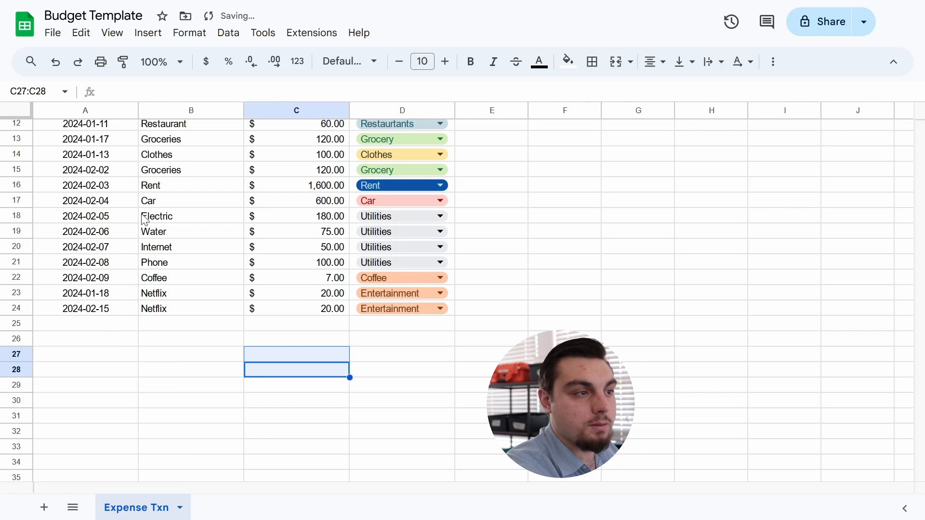
- Sort the expense range A2:D24 by column A from A to Z using the advanced range sorting options
scroll(139, 306, up, 4)
scroll(149, 353, down, 2)
drag(91, 402, 383, 154)
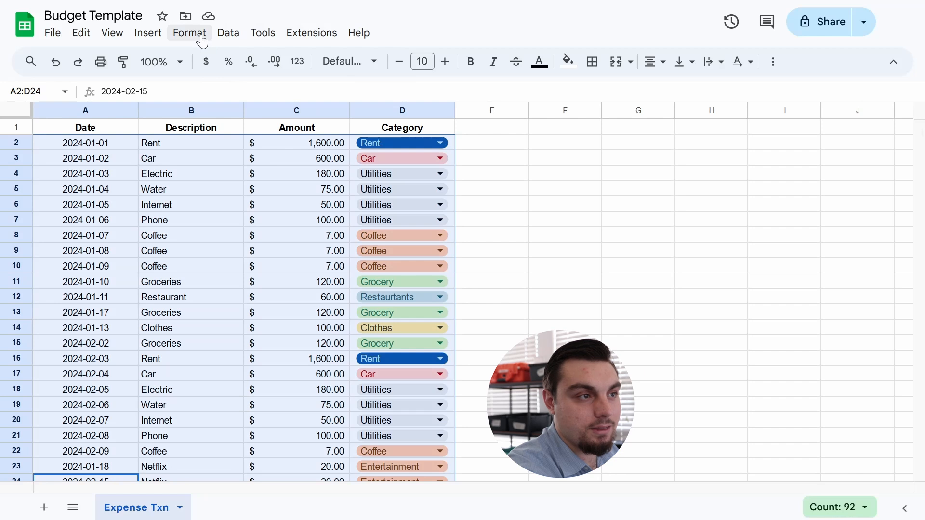
click(236, 34)
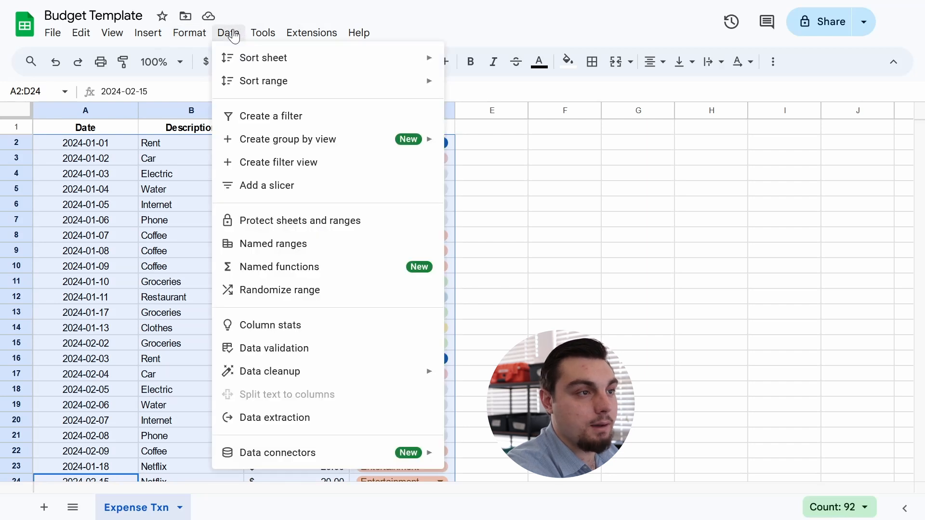
mouse_move(276, 88)
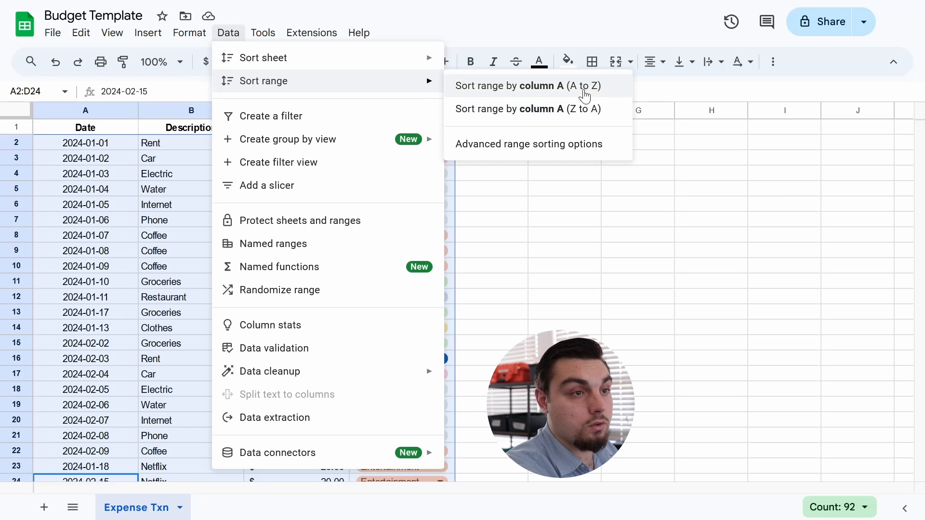
click(572, 150)
click(351, 248)
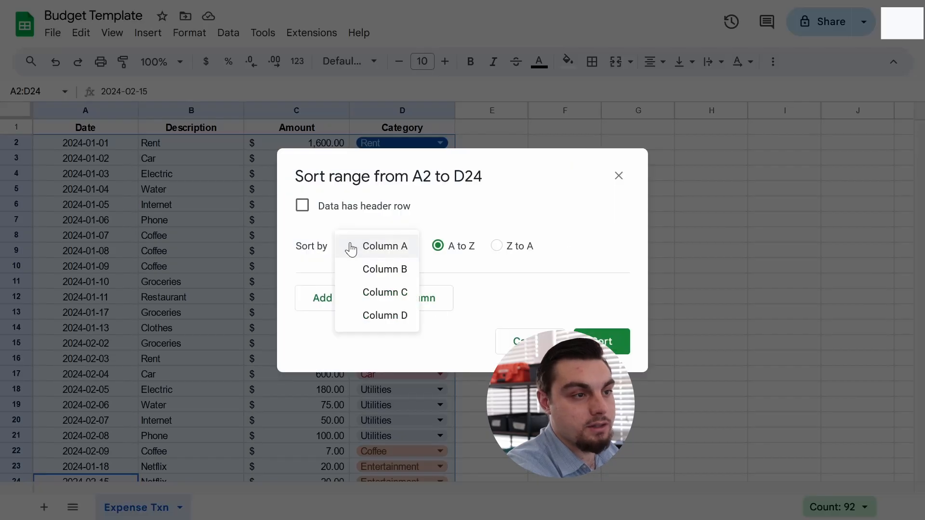
click(385, 249)
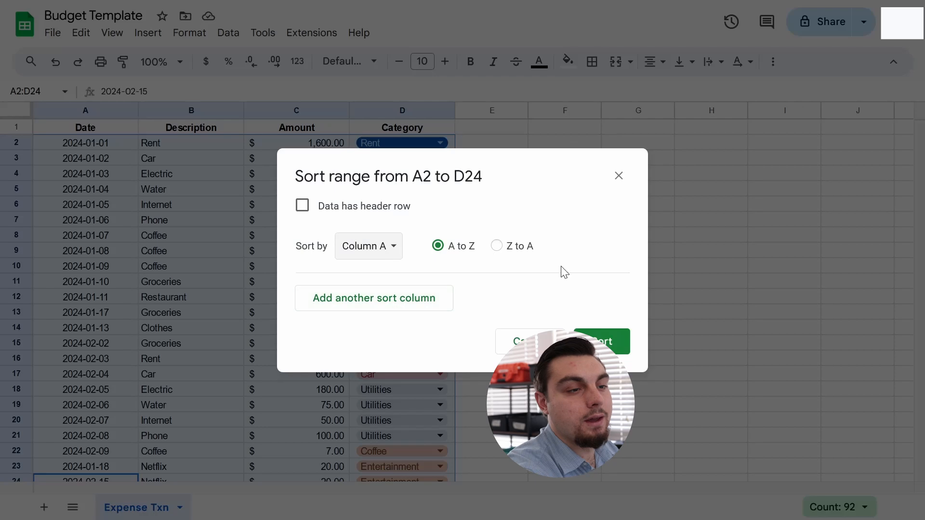
click(588, 335)
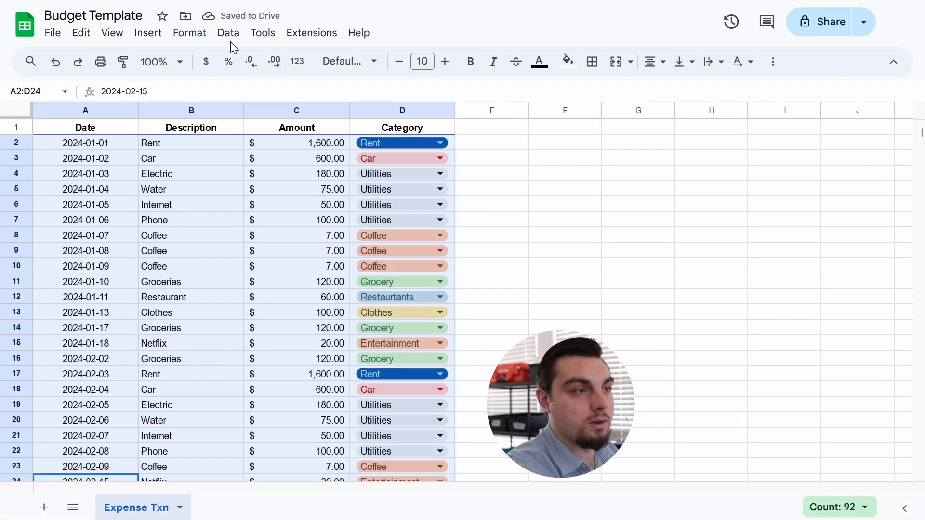
- Sort A2:D24 by column A from A to Z with column D from Z to A as the second sort column
click(228, 32)
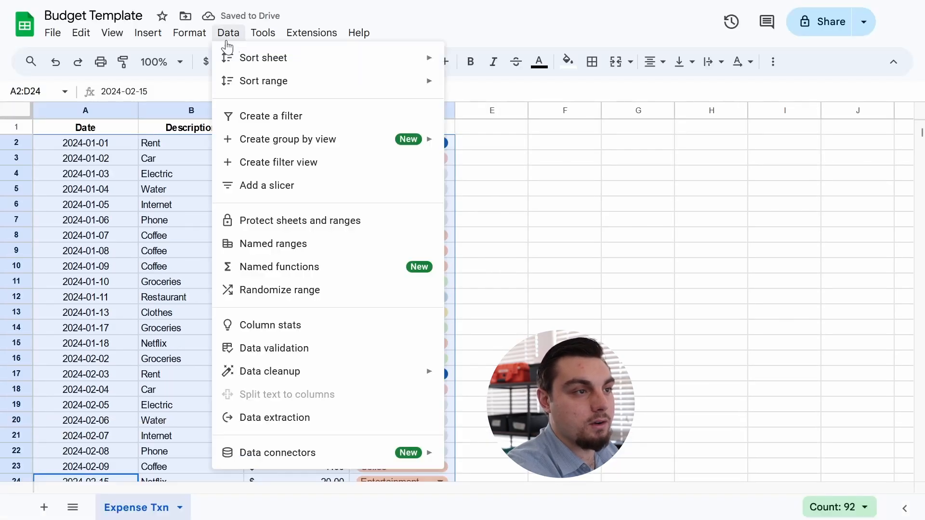
mouse_move(348, 85)
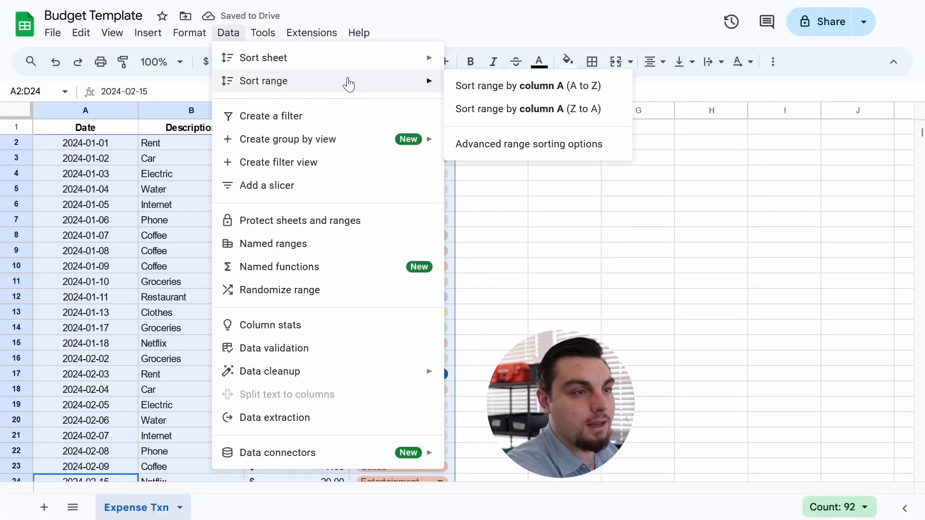
click(560, 147)
click(427, 304)
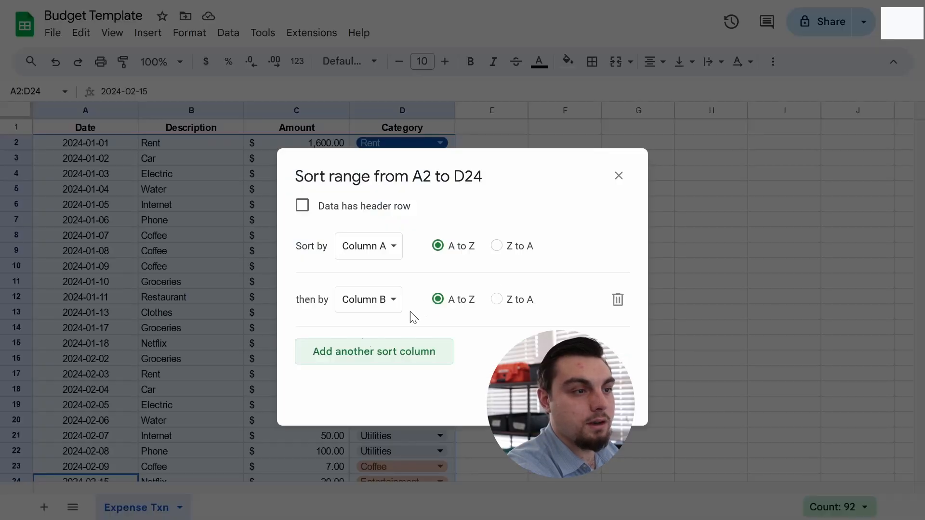
click(371, 298)
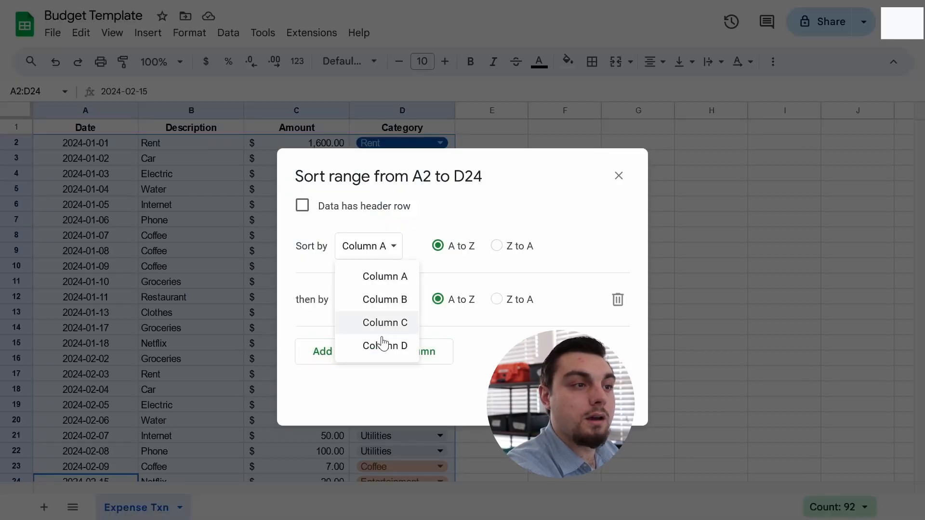
click(386, 351)
click(511, 304)
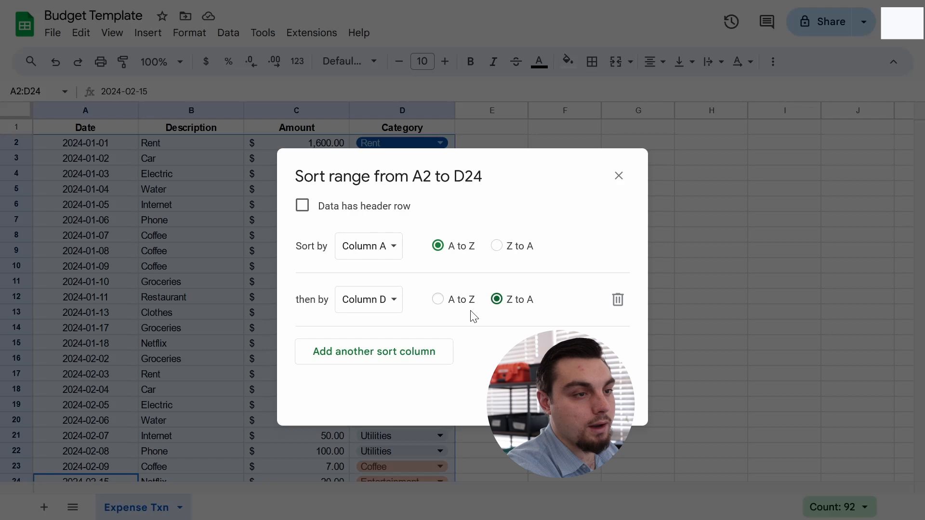
click(609, 402)
click(536, 284)
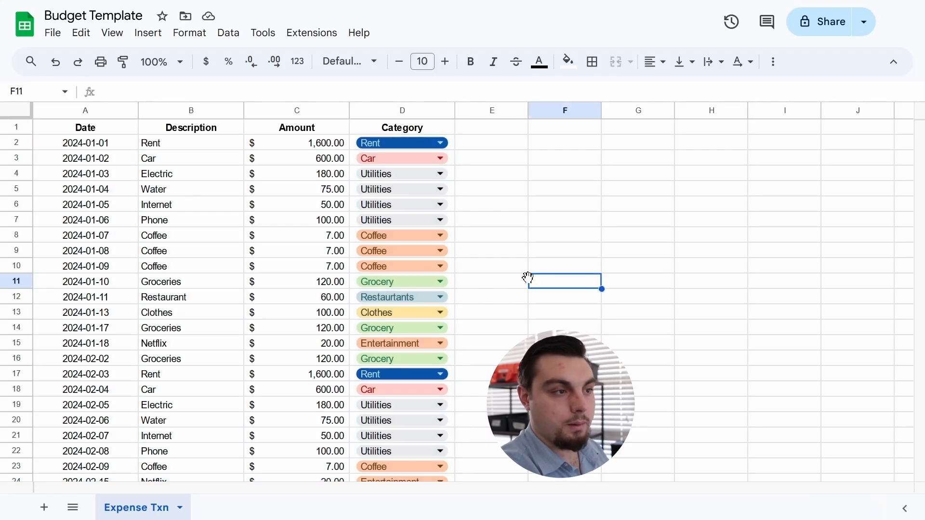
scroll(528, 279, down, 4)
click(443, 449)
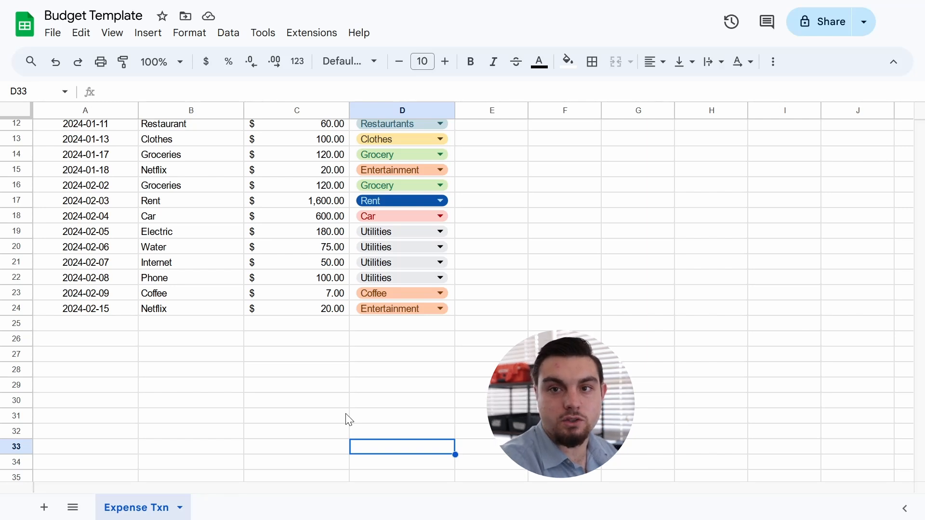
scroll(452, 169, up, 4)
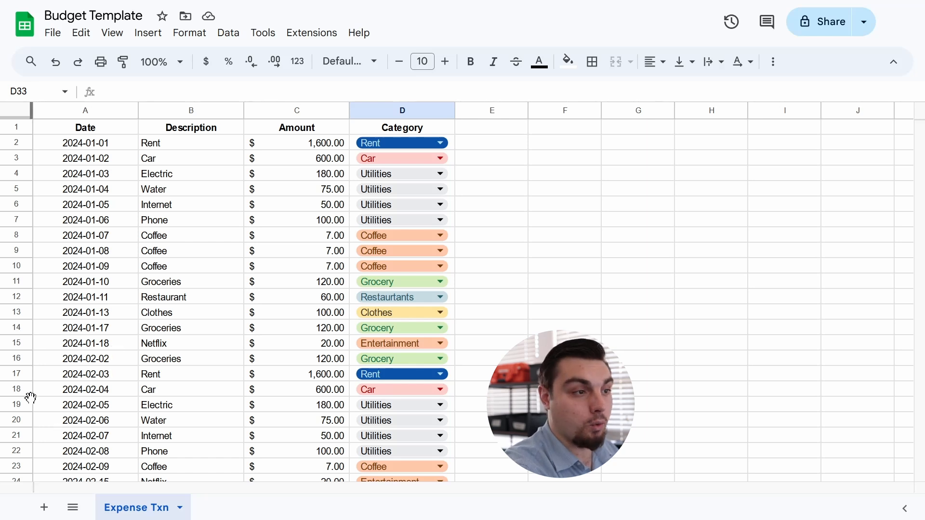
- Add a new blank sheet to the workbook and return to the Expense Txn sheet
click(44, 507)
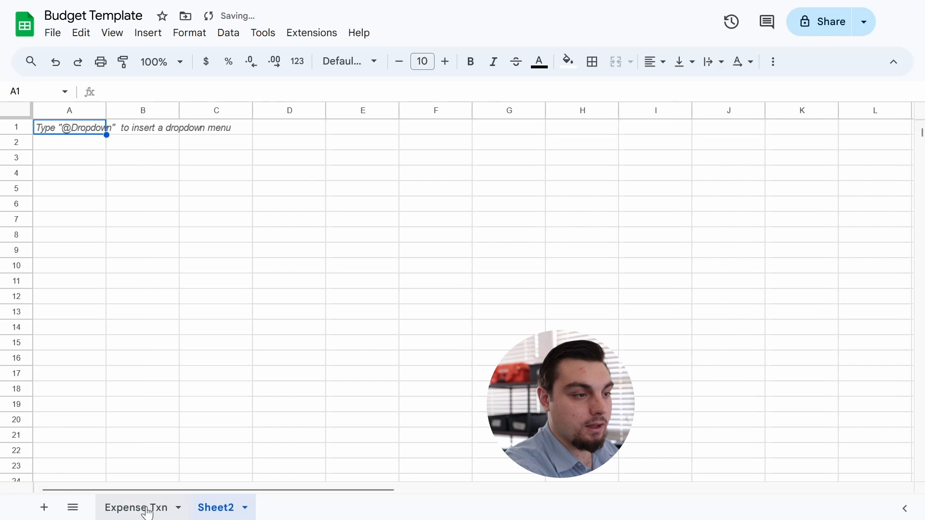
click(186, 439)
click(137, 508)
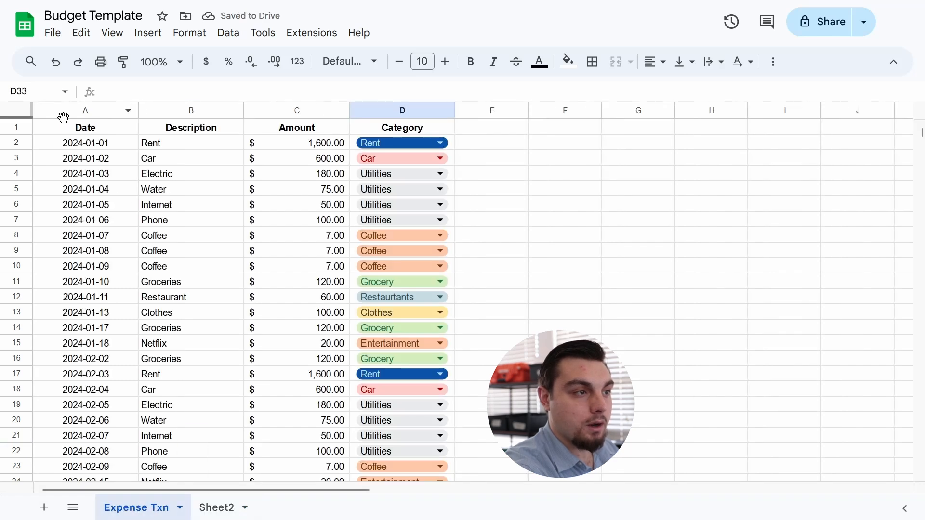
- Create a pivot table from 'Expense Txn'!A1:D24 on a new sheet
drag(68, 149, 426, 318)
drag(130, 134, 382, 228)
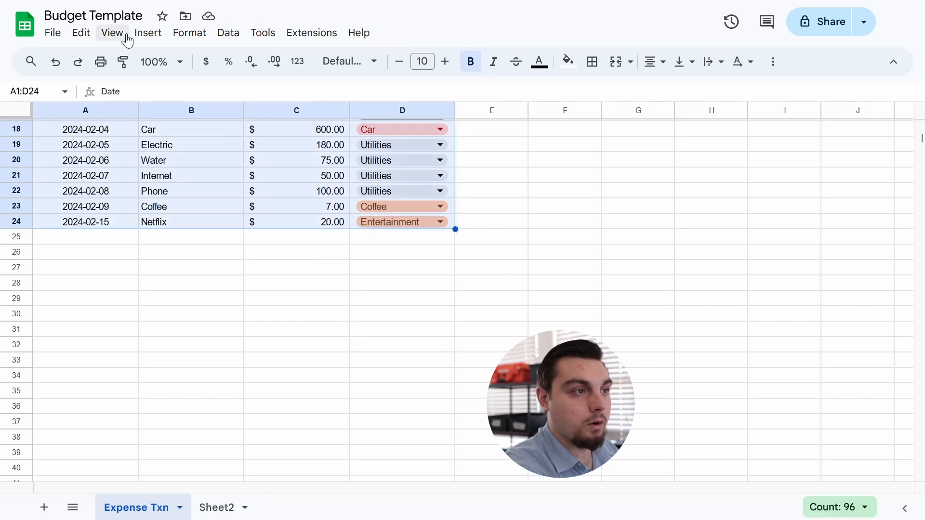
click(147, 32)
click(202, 220)
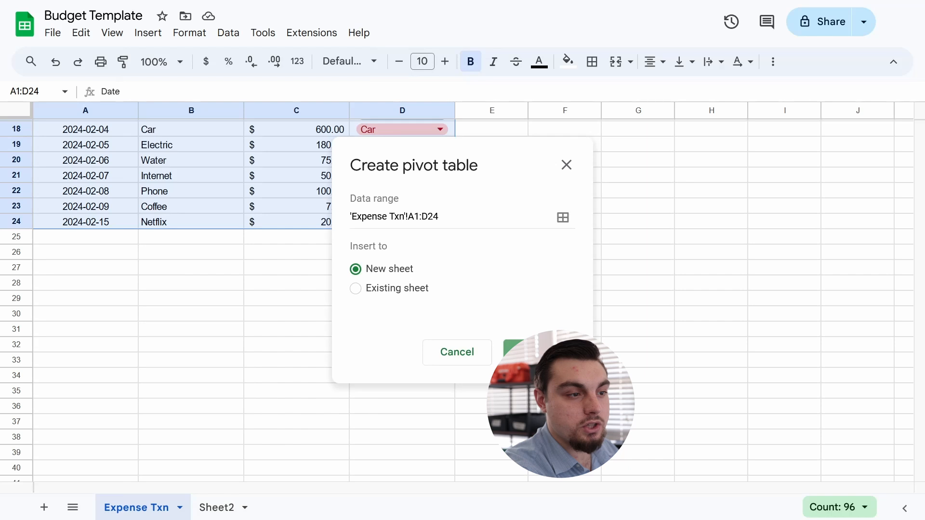
click(525, 351)
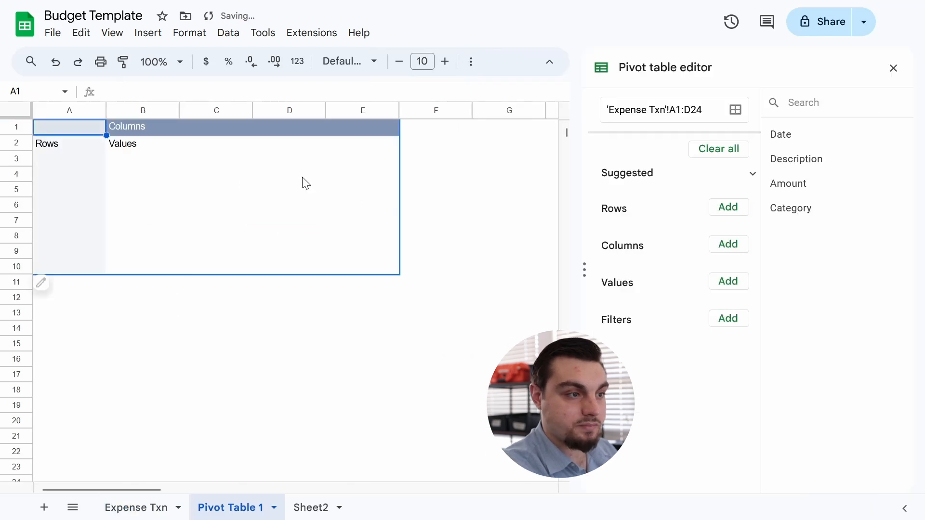
- Add Category as the pivot table's rows and Date as its columns
click(729, 213)
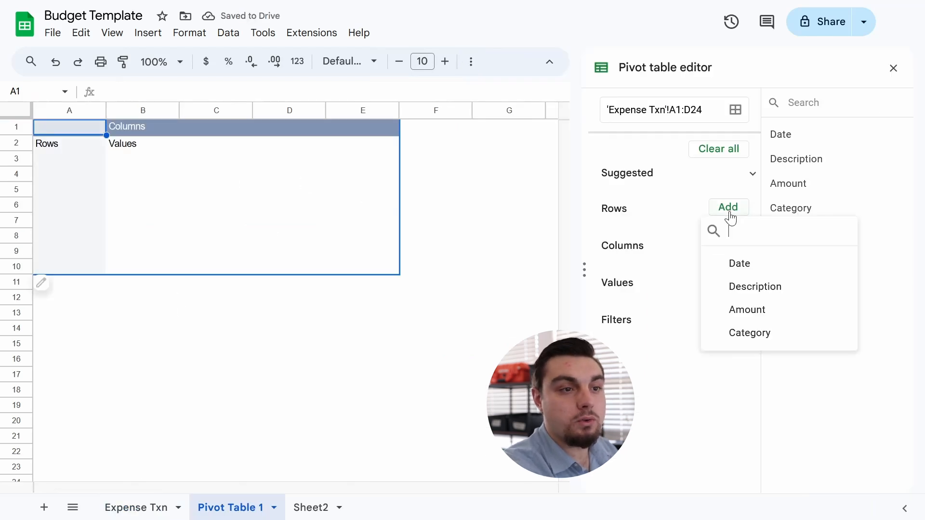
click(768, 339)
click(728, 342)
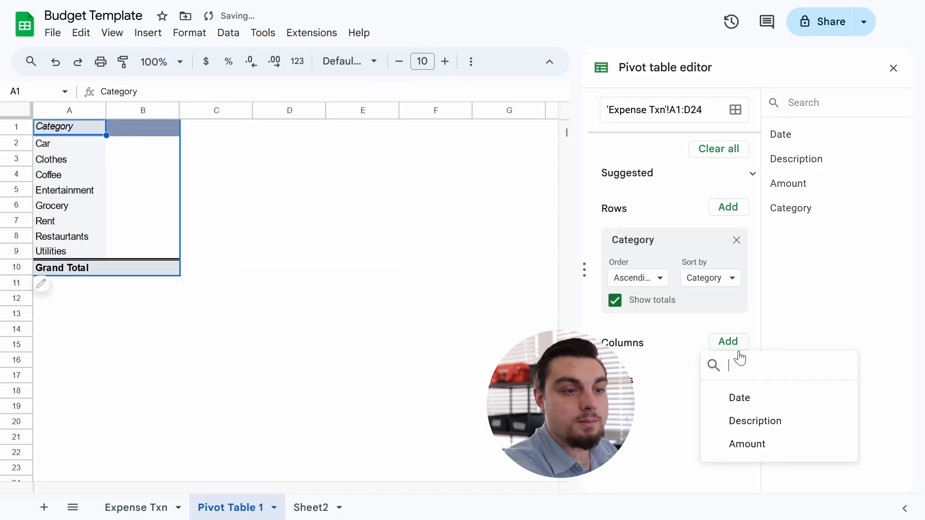
click(752, 397)
scroll(683, 399, down, 1)
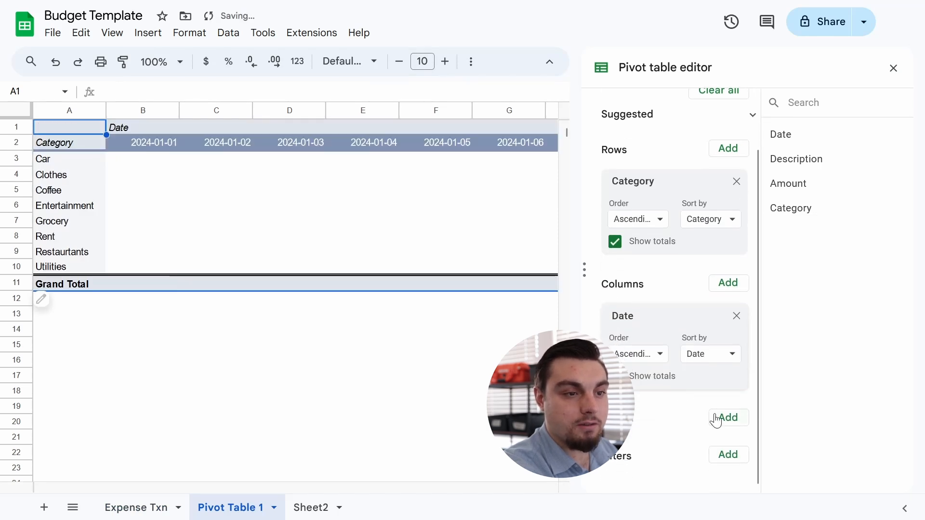
- Add Amount as the pivot table's values, summarized by SUM, and close the pivot table editor
click(727, 418)
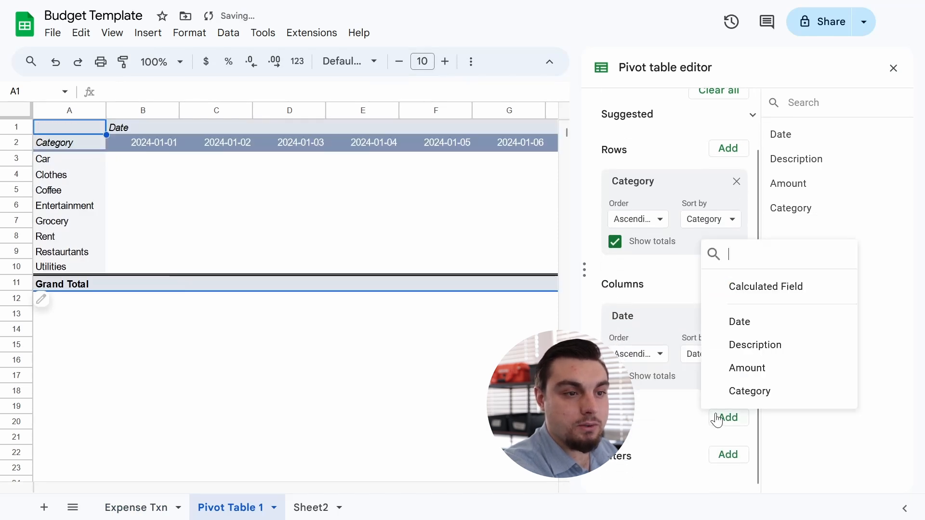
click(781, 377)
scroll(483, 360, down, 2)
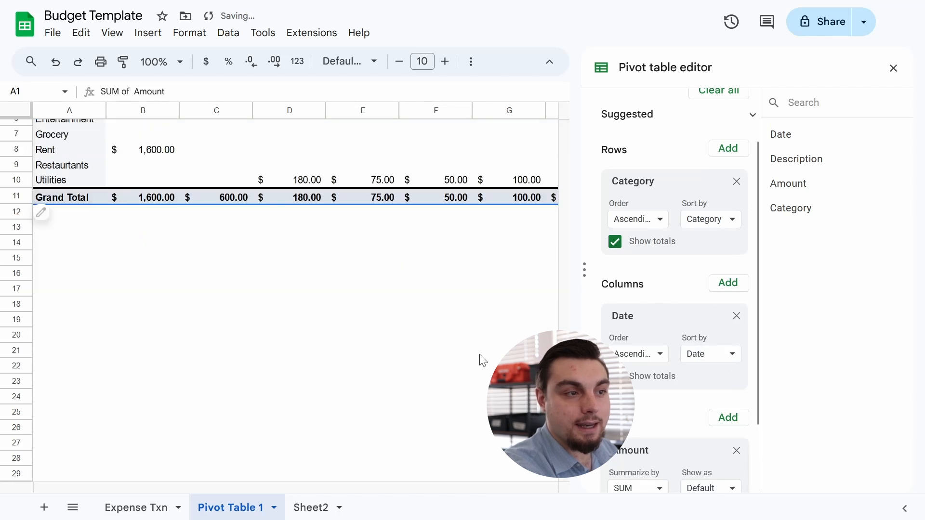
click(450, 319)
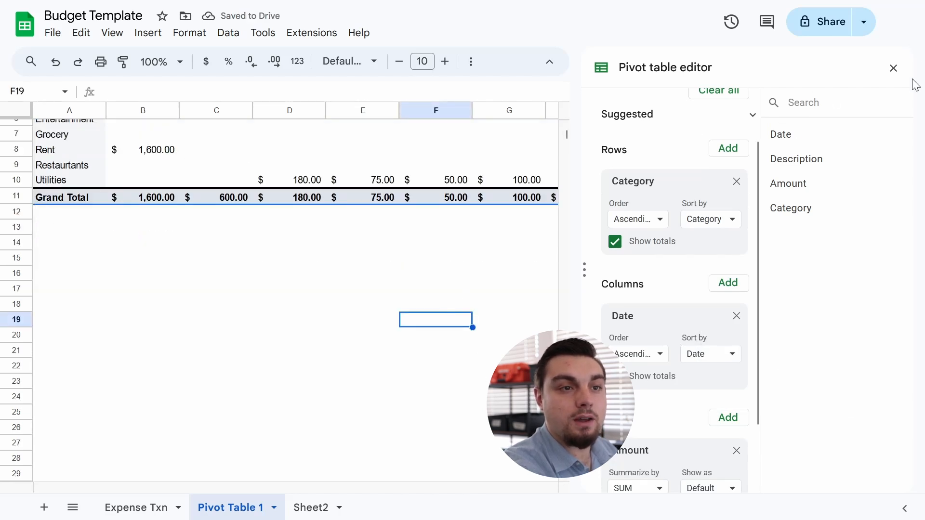
click(893, 68)
scroll(349, 345, up, 2)
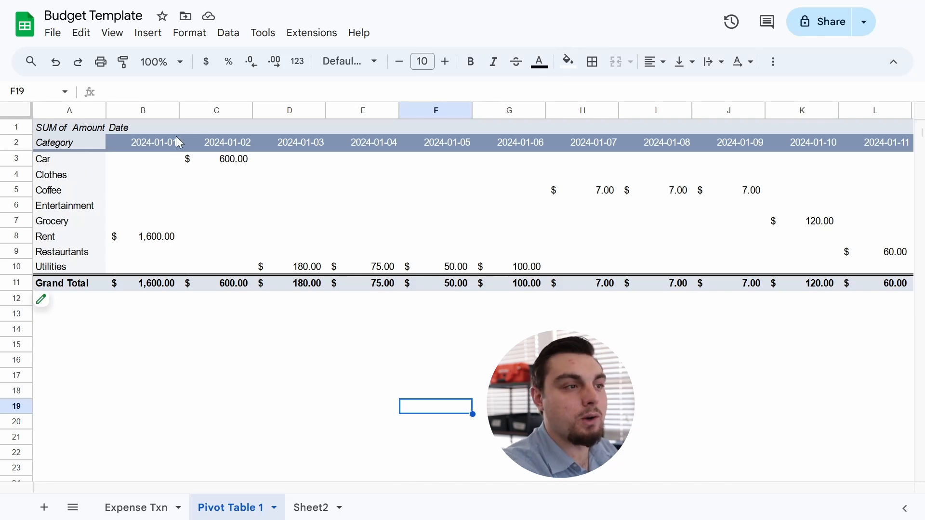
- Group the pivot table's date columns by Month and check the category and monthly totals
right_click(164, 146)
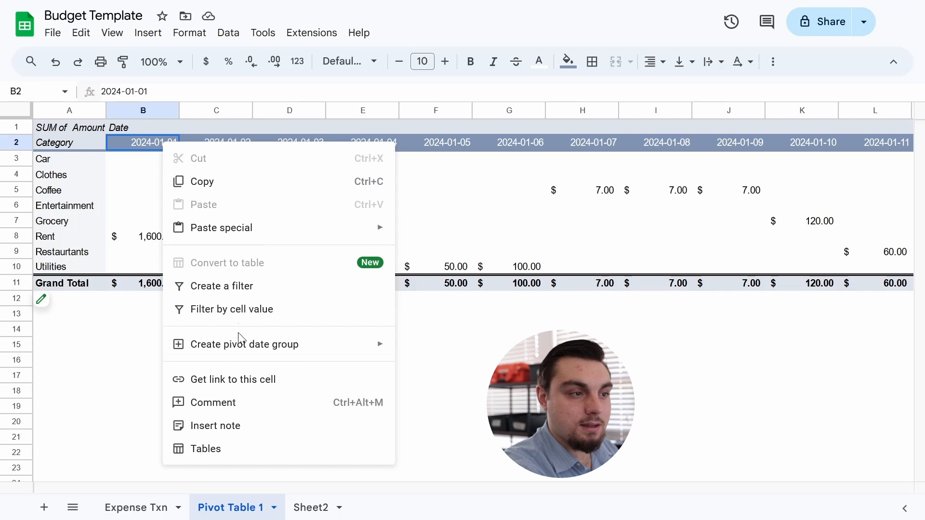
mouse_move(243, 351)
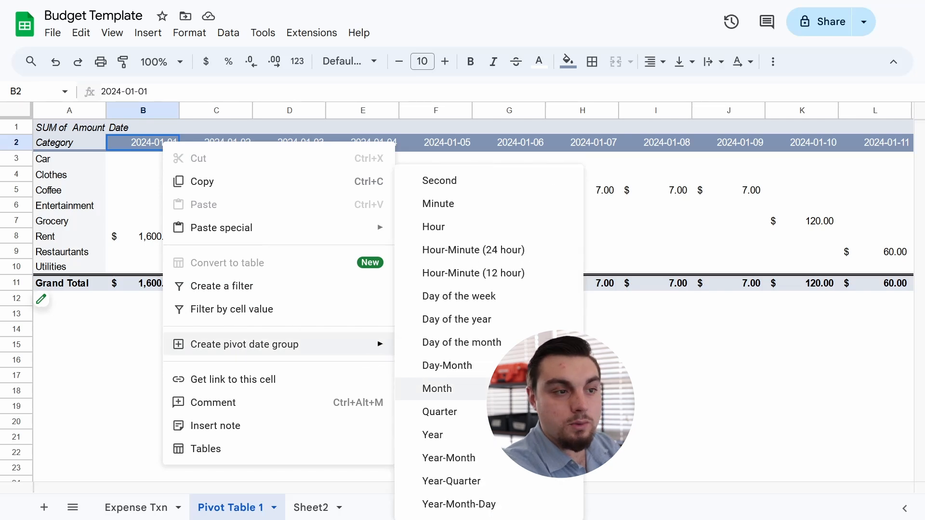
click(487, 390)
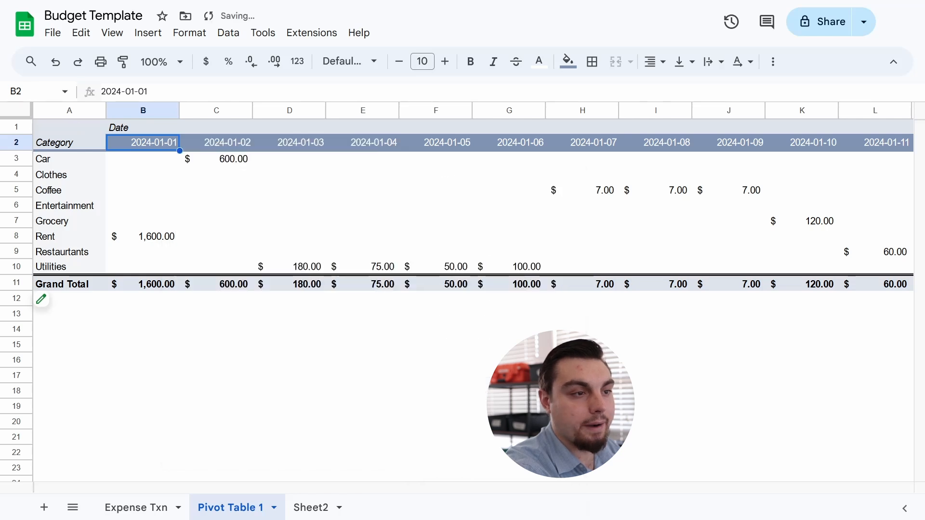
click(386, 366)
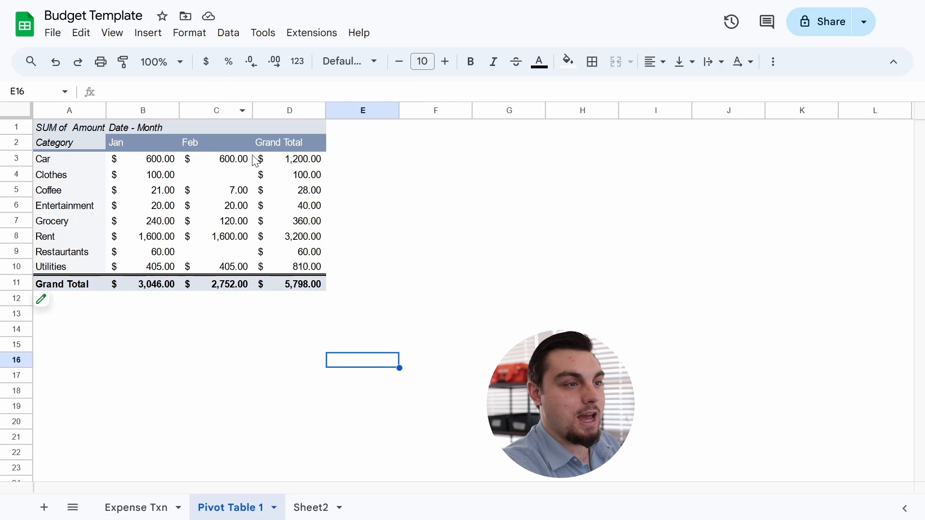
click(279, 165)
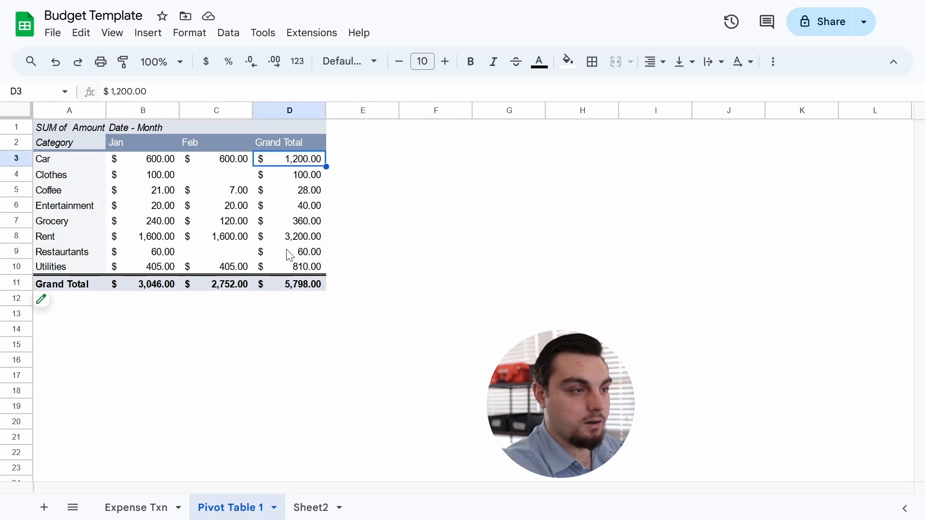
click(141, 286)
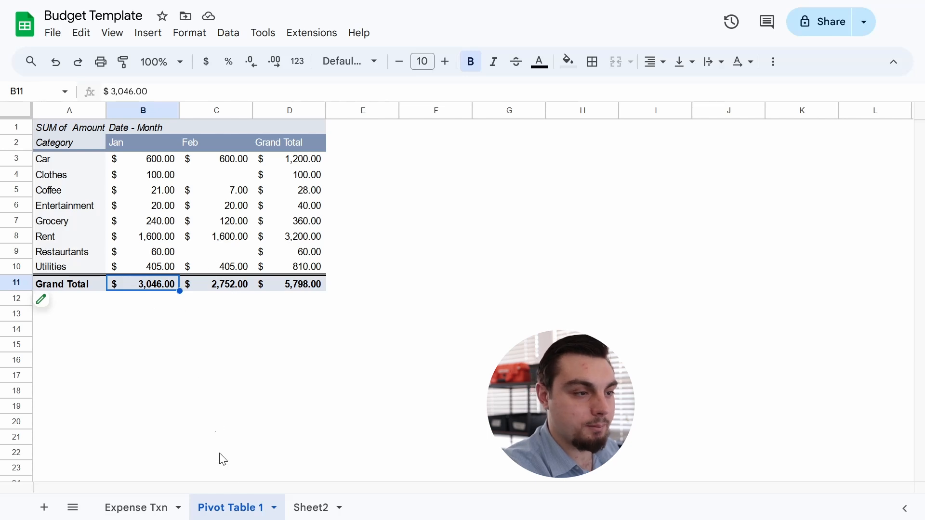
- Rename the pivot table sheet as Exp Pvt
double_click(231, 512)
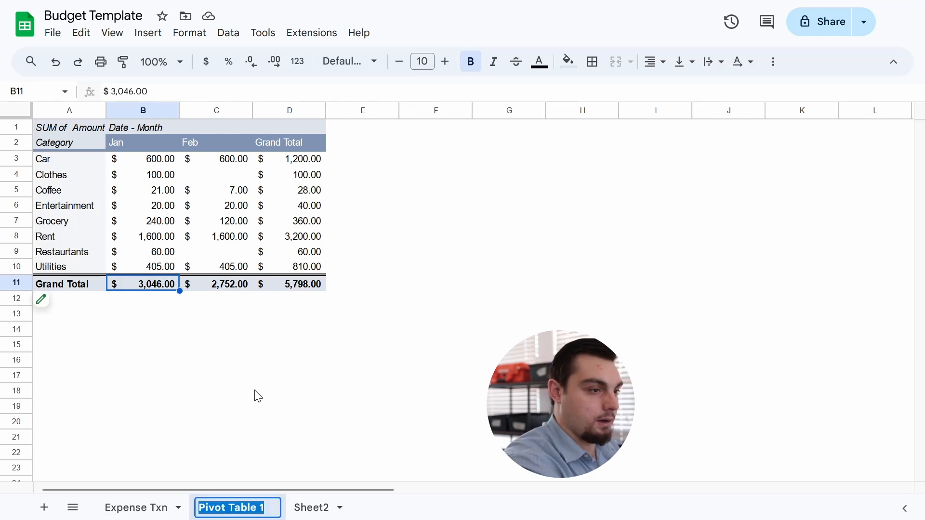
text(Ex)
key(BackSpace)
text(xp Pvt)
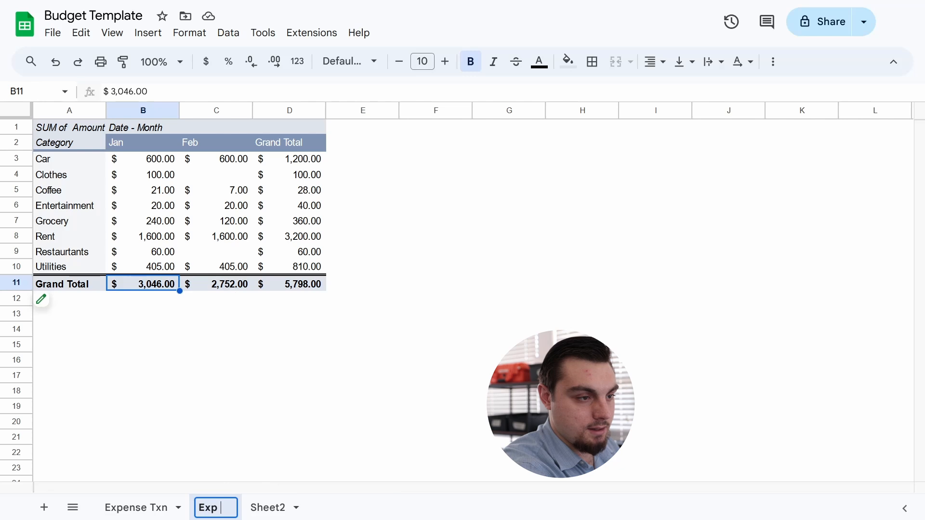
key(Return)
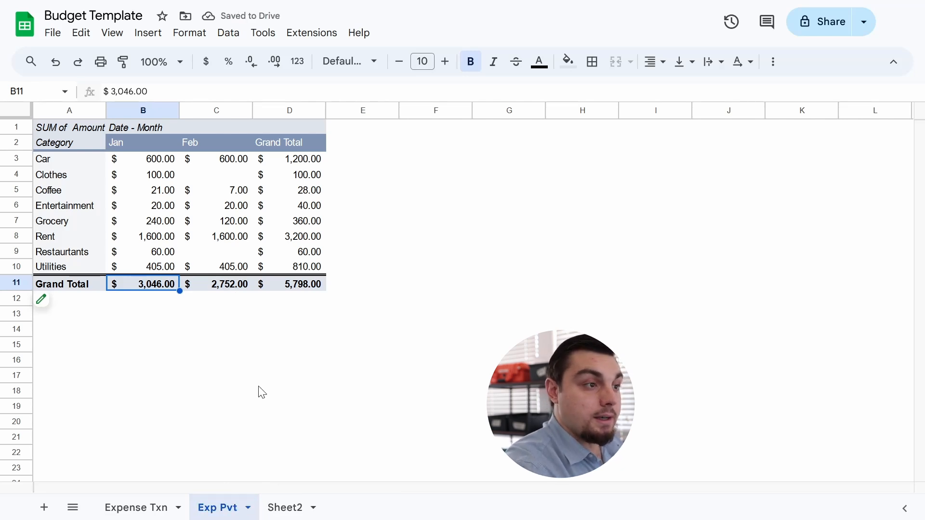
drag(561, 299, 562, 318)
click(289, 328)
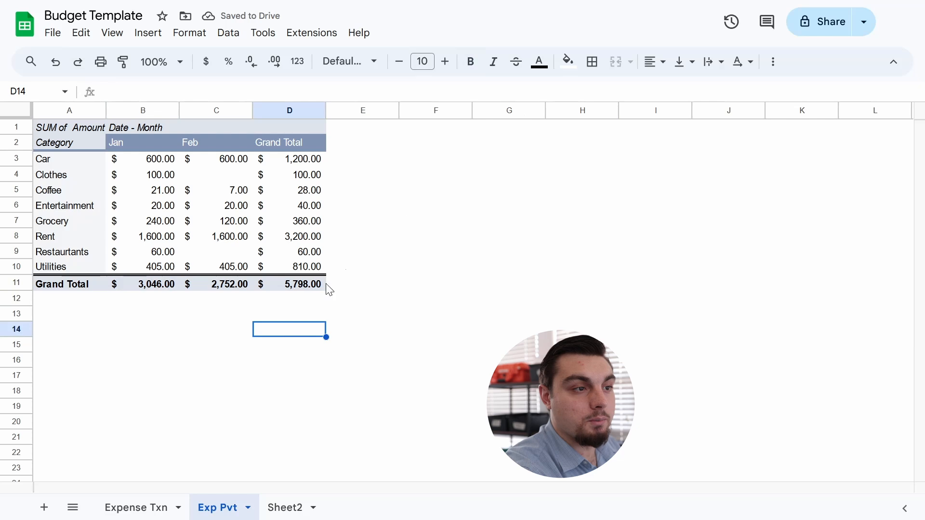
key(F11)
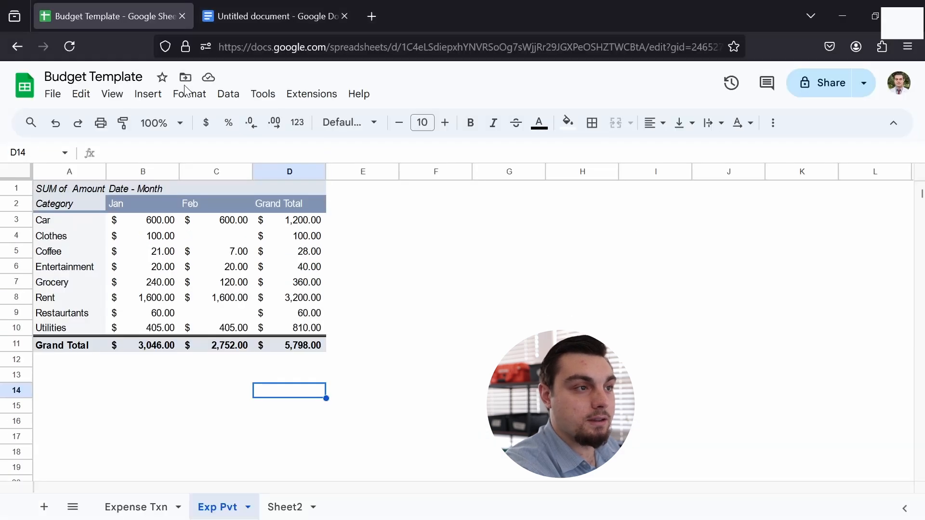
key(F11)
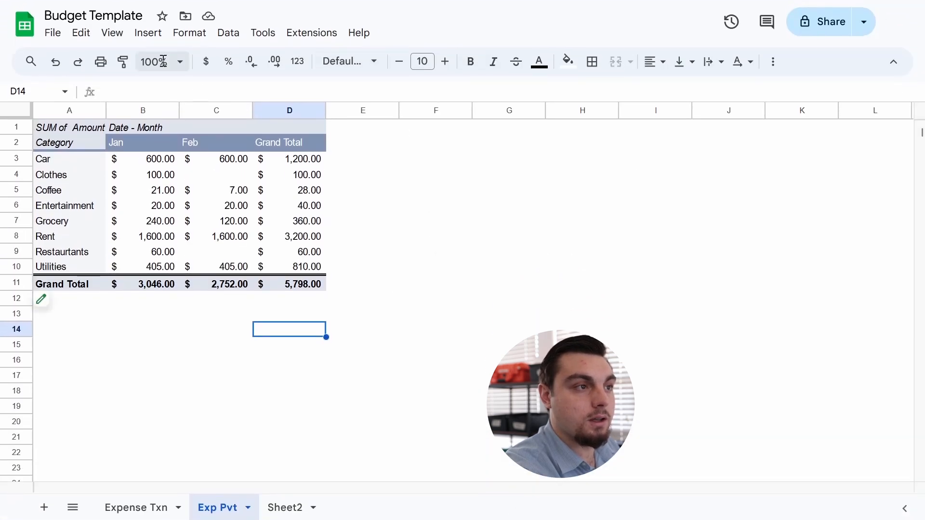
click(185, 33)
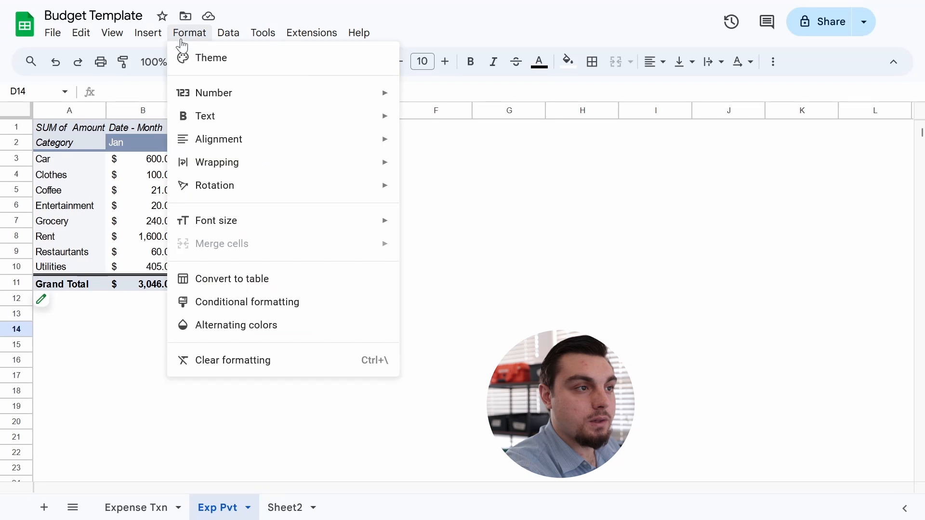
click(750, 349)
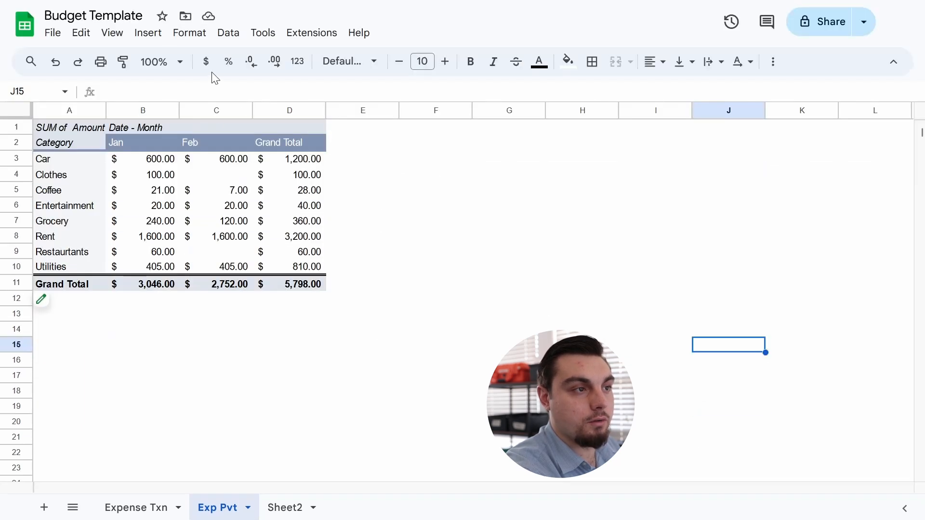
- Apply the Streamline theme to the spreadsheet
click(191, 40)
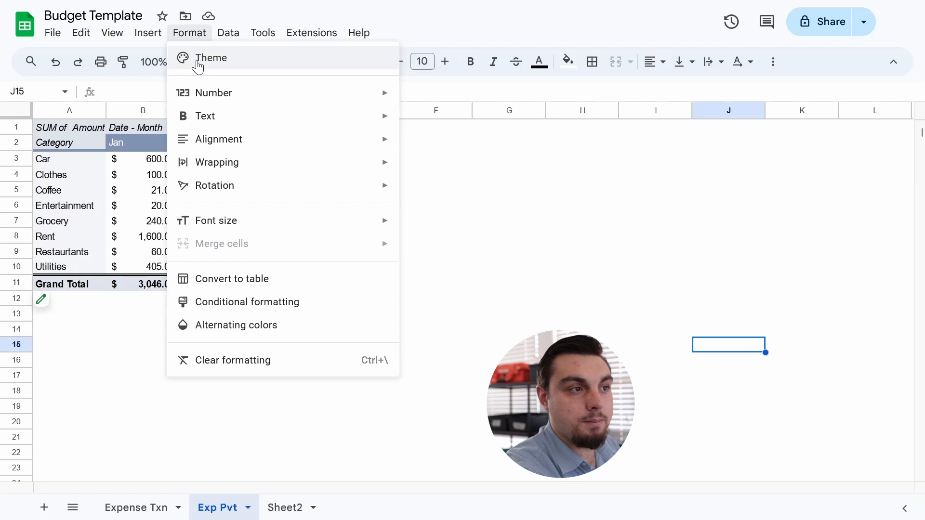
click(198, 59)
scroll(820, 346, down, 5)
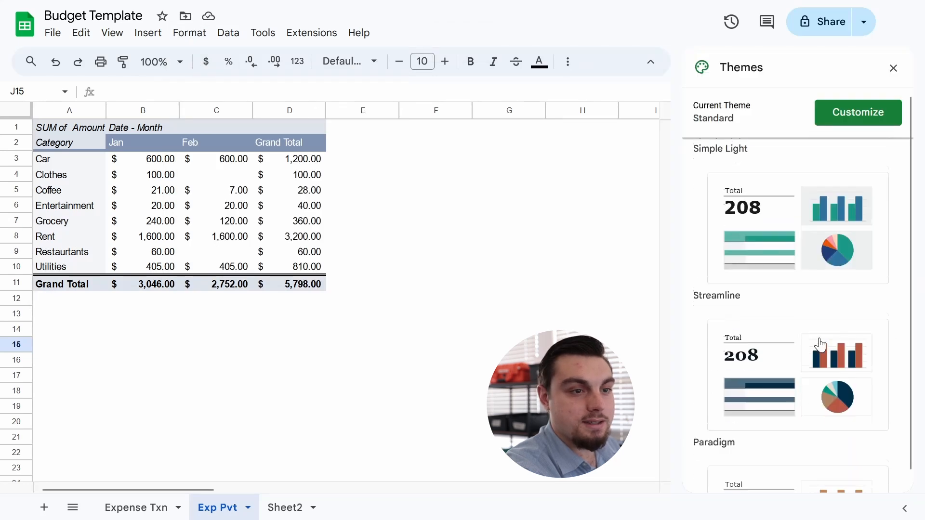
click(781, 219)
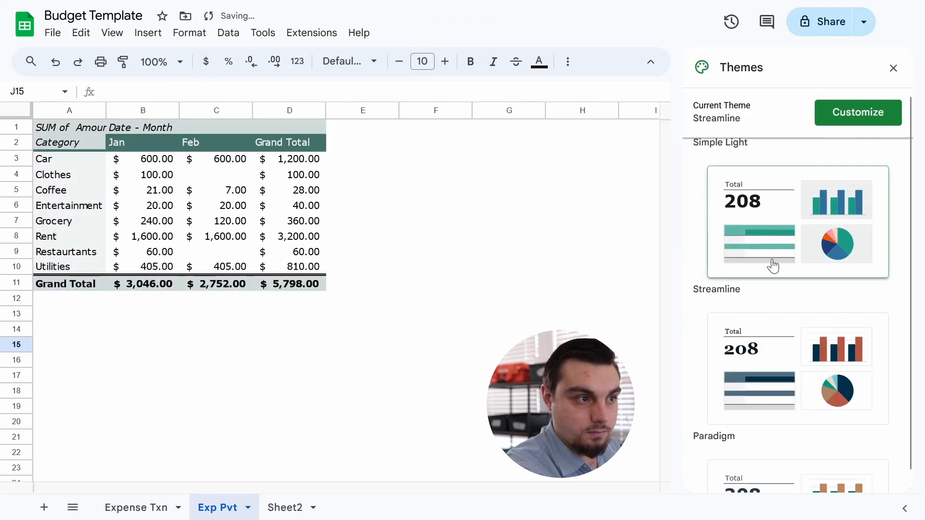
- Apply the Calm theme customized with a brighter green Accent 1 colour, and close the theme settings
scroll(816, 377, down, 5)
scroll(811, 363, down, 15)
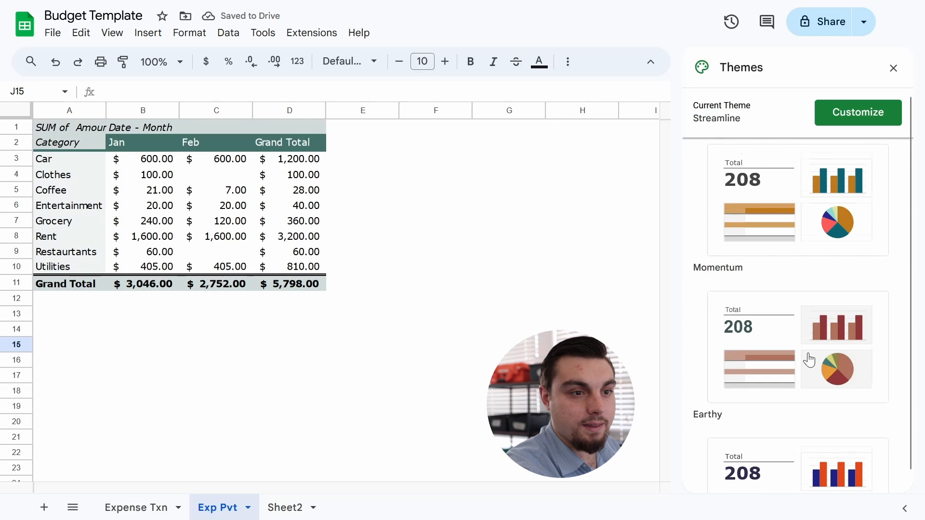
scroll(811, 351, down, 4)
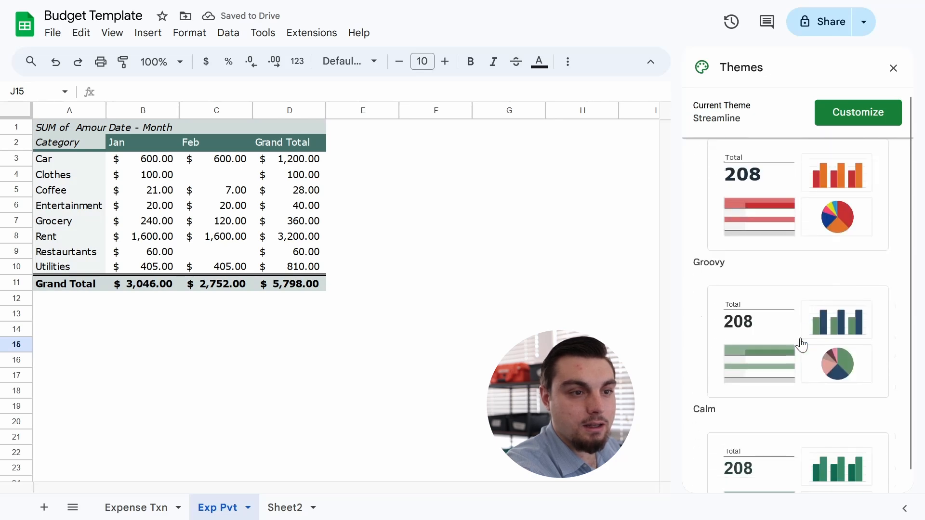
click(801, 347)
click(531, 333)
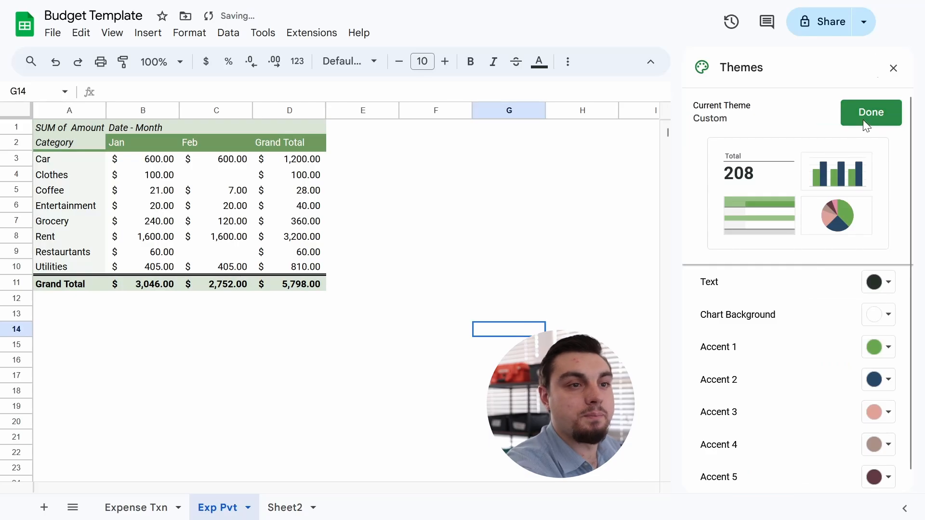
click(863, 120)
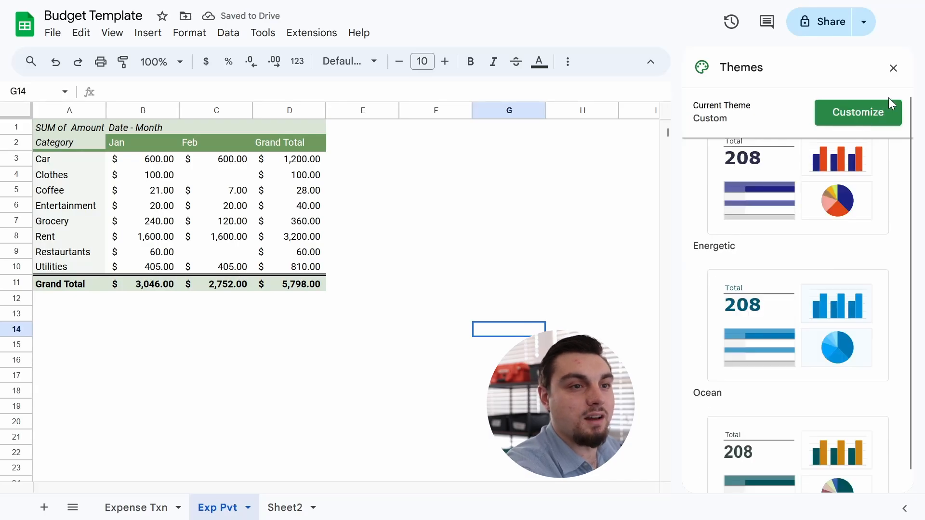
click(893, 72)
click(549, 182)
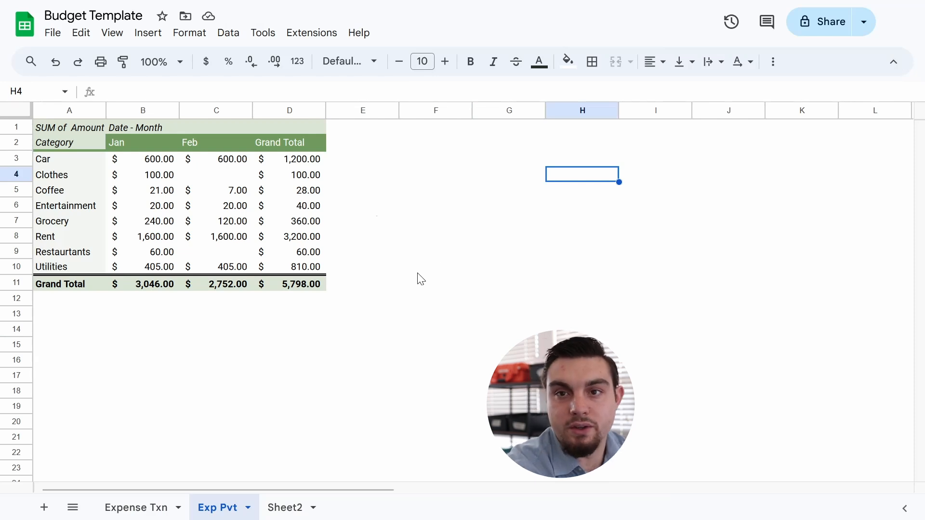
- Enter 2024- in cell A25, the first empty row of the Expense Txn sheet
click(118, 506)
drag(170, 294, 164, 288)
click(105, 237)
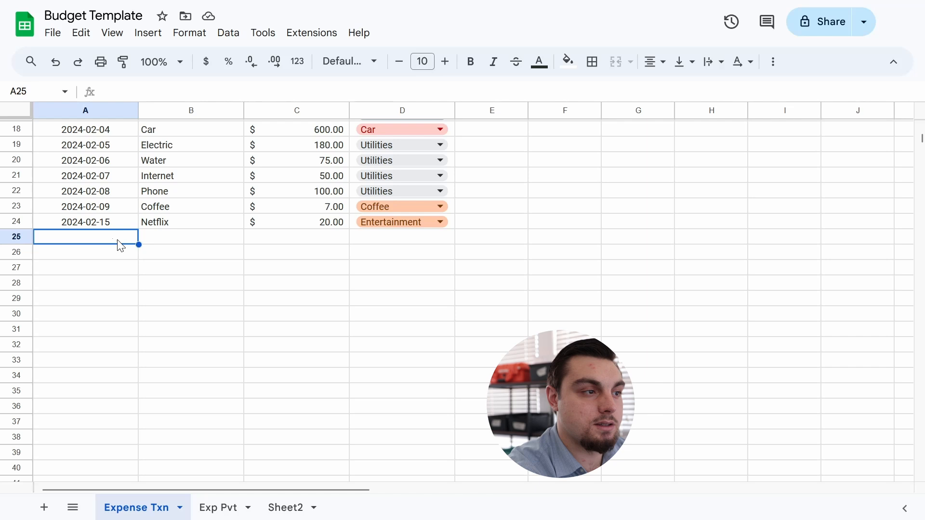
text(2024-)
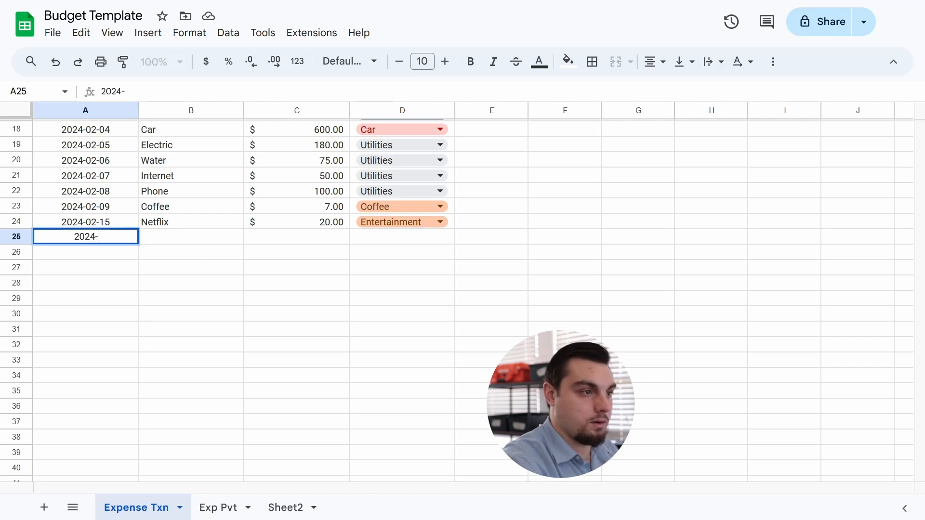
key(Return)
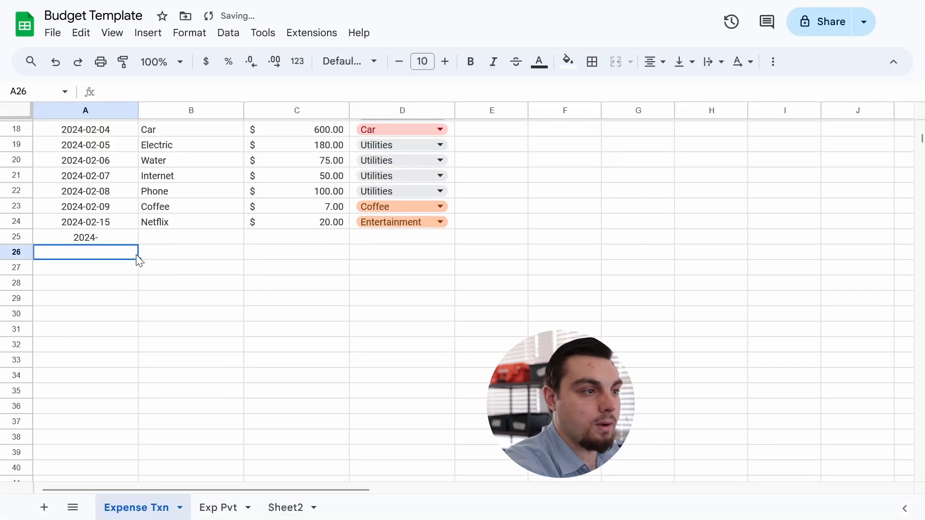
- Copy the Rent transaction in A17:D17 and paste it into row 25, starting at A25
scroll(260, 190, up, 2)
drag(132, 205, 398, 202)
key(ctrl+c)
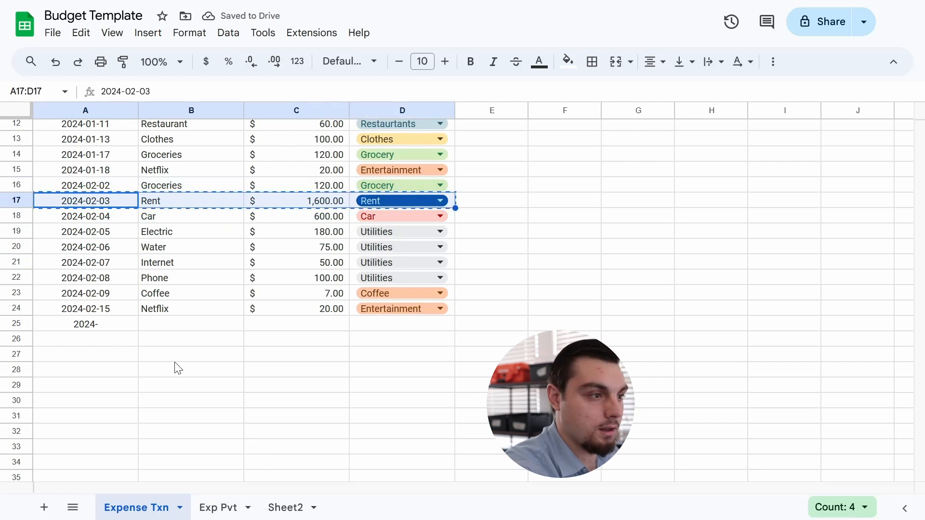
click(115, 294)
click(118, 326)
key(ctrl+v)
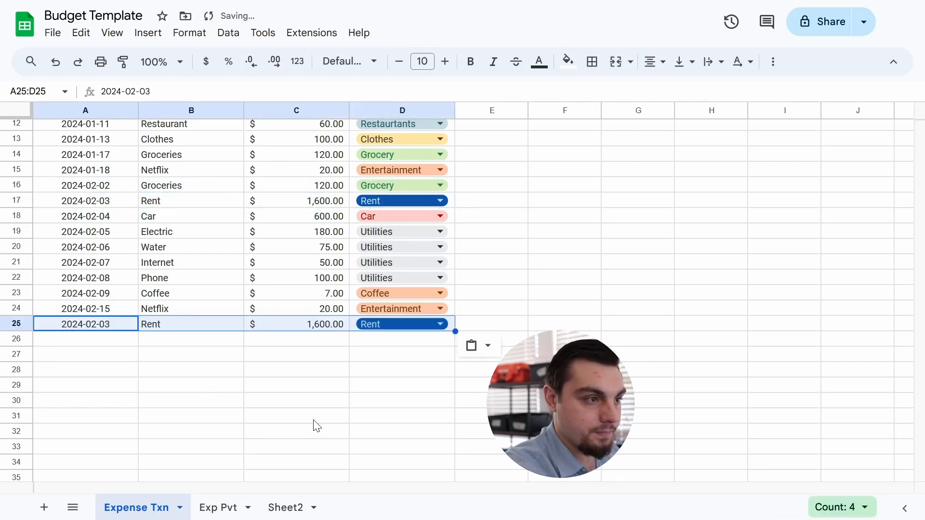
click(310, 418)
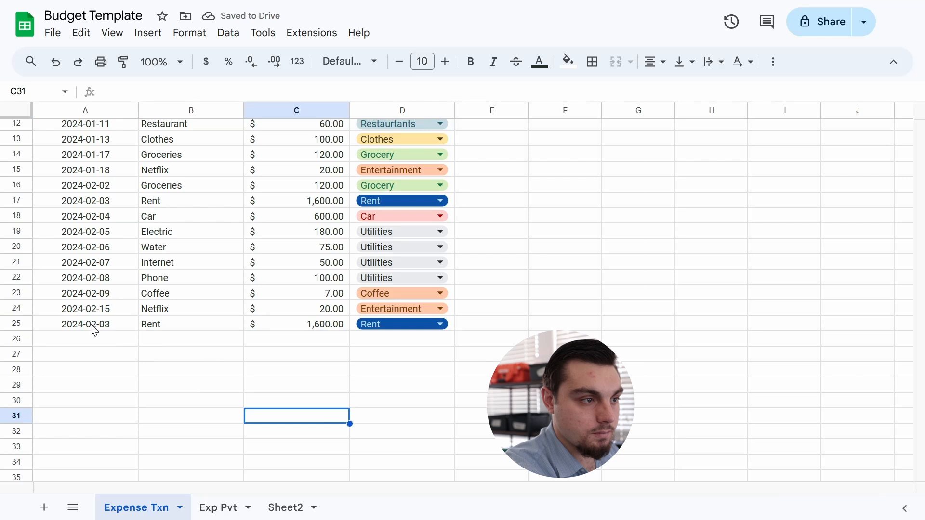
- Change the date of the Rent transaction in row 25 of Expense Txn to 2024-03-04
double_click(93, 324)
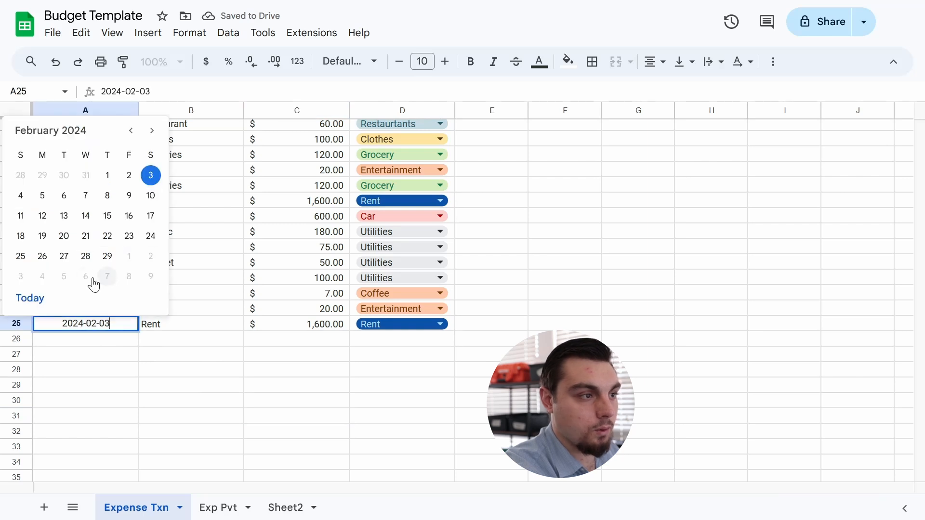
click(43, 279)
click(212, 380)
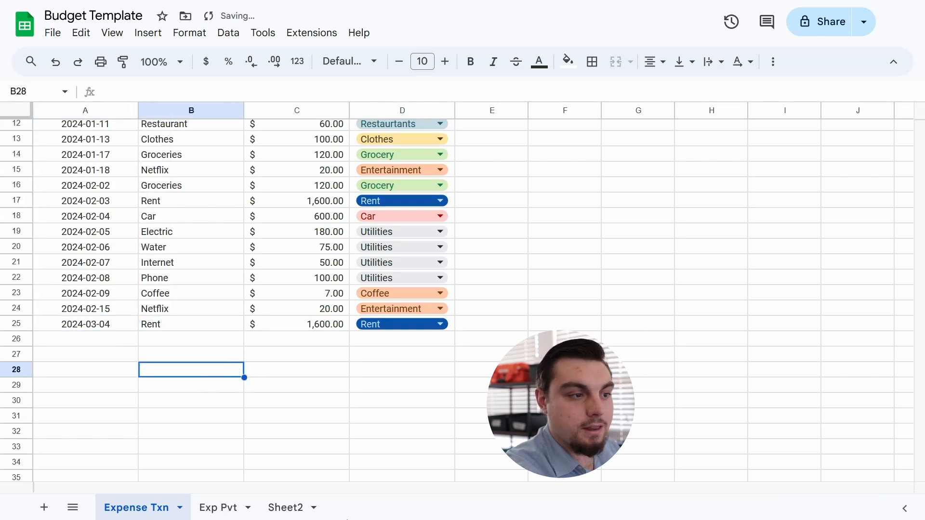
- Extend the source data range of the pivot table on the Exp Pvt sheet to 'Expense Txn'!A1:D240
click(214, 512)
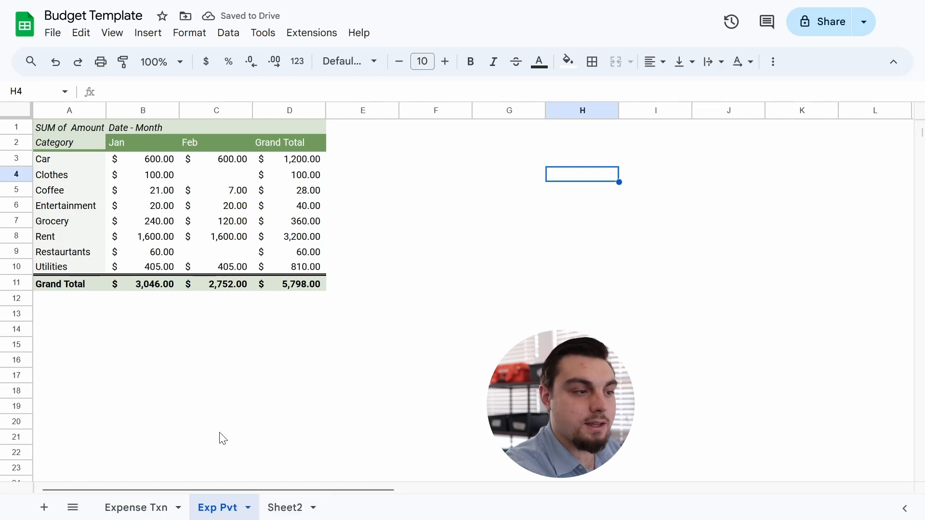
click(79, 270)
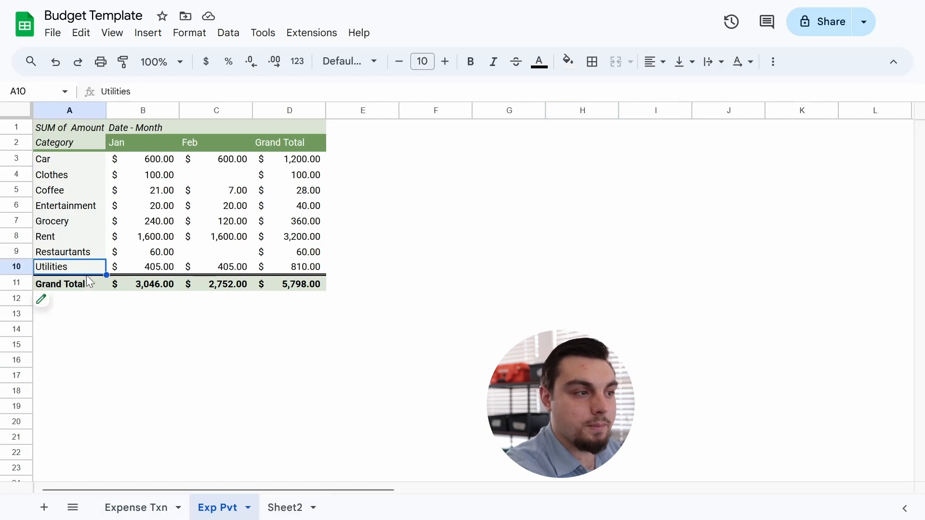
click(47, 307)
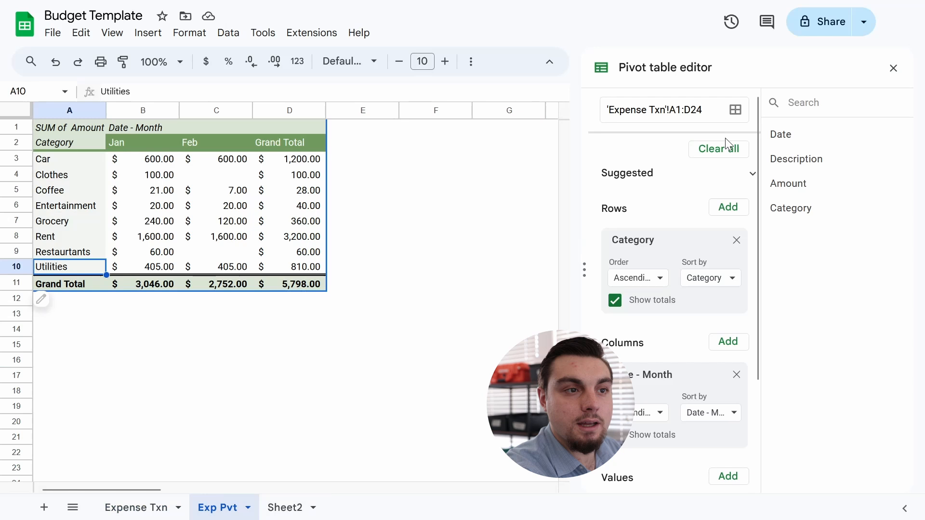
click(735, 111)
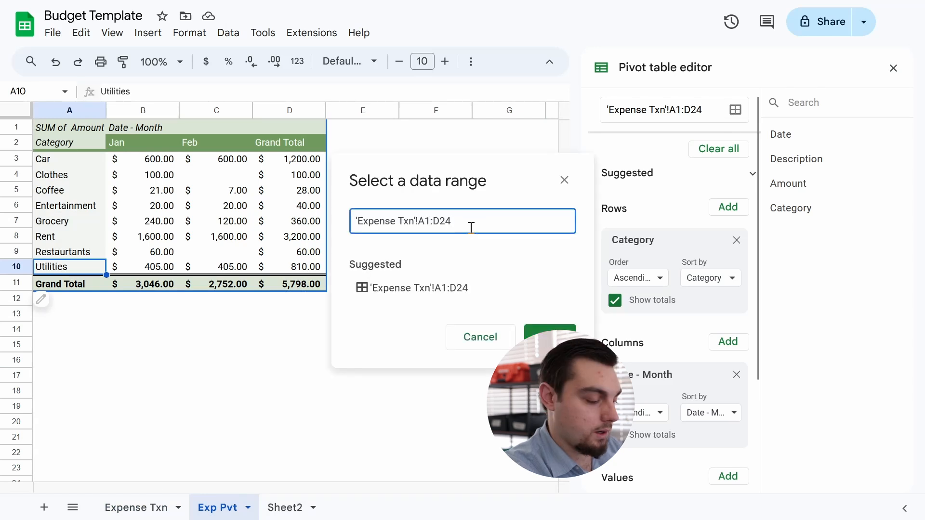
text(0)
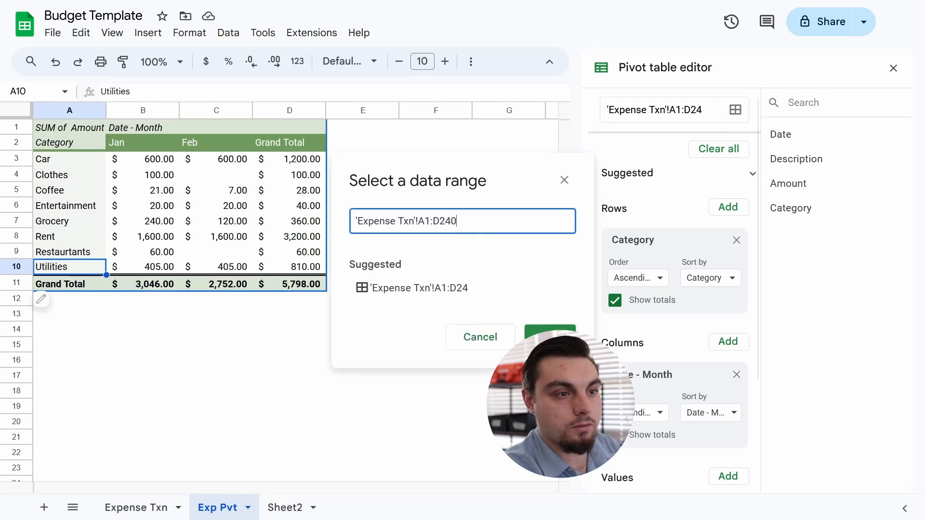
key(Return)
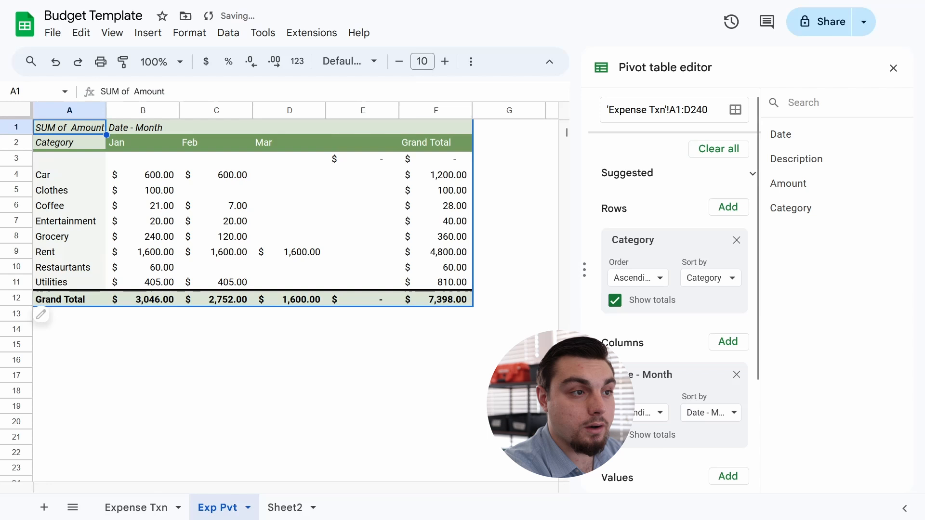
- Review the monthly Rent amounts in the pivot table and the empty rows below the transactions on Expense Txn
click(289, 468)
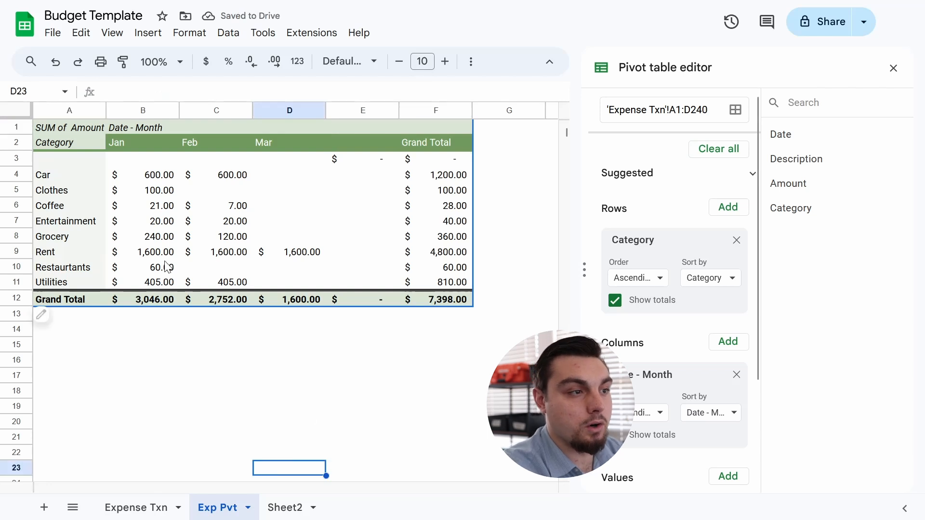
drag(118, 252, 289, 252)
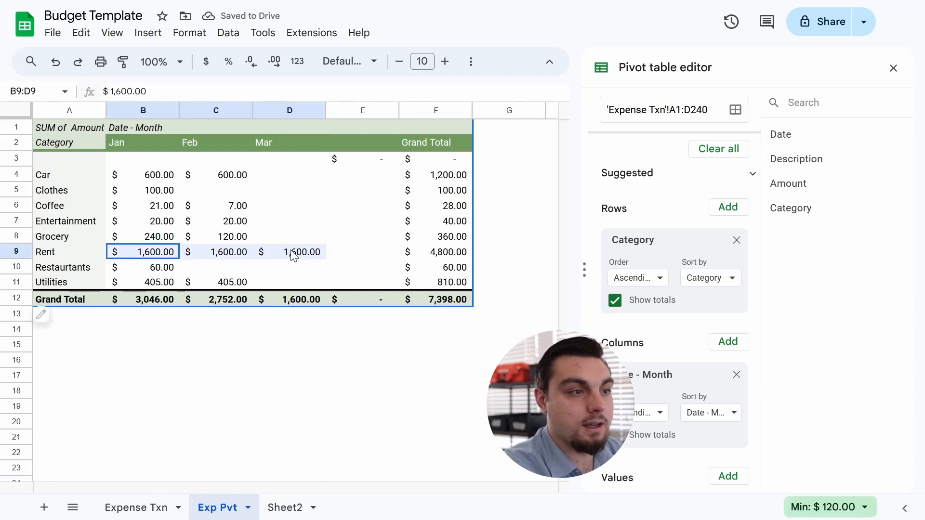
click(384, 382)
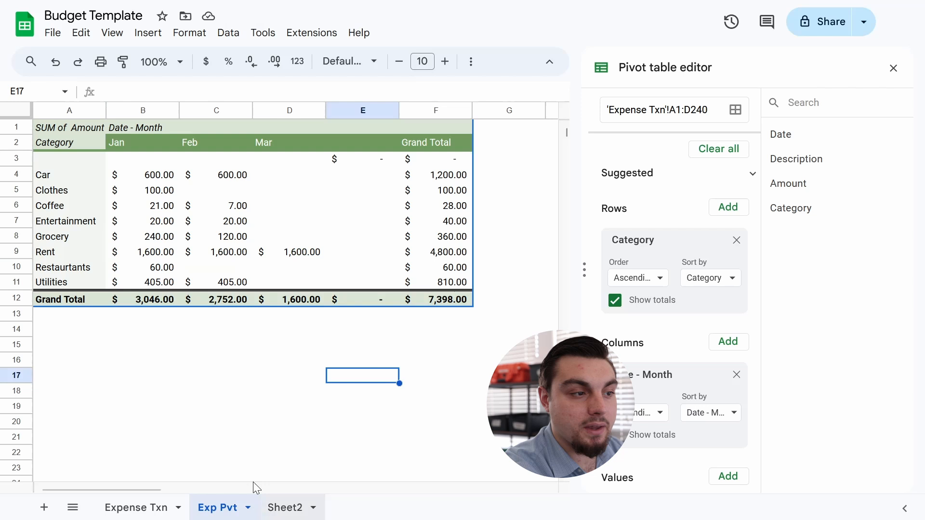
click(126, 508)
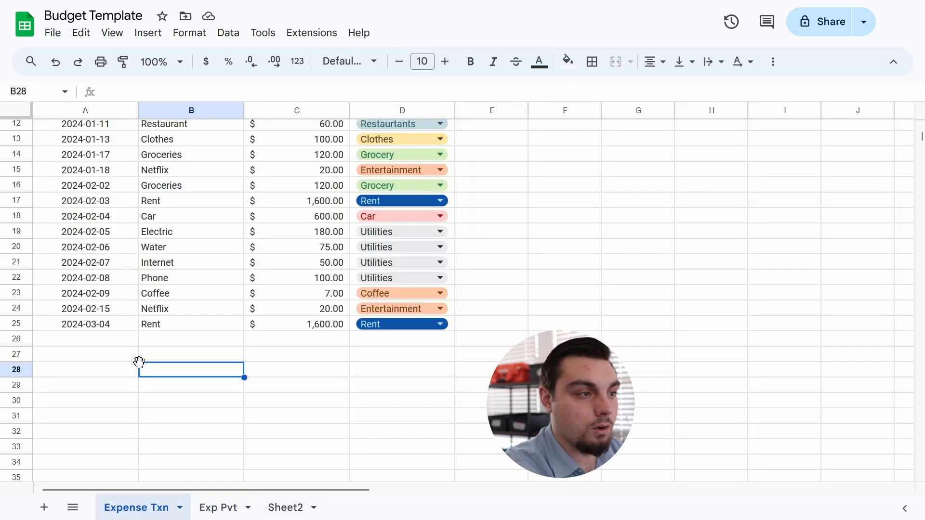
drag(118, 340, 426, 446)
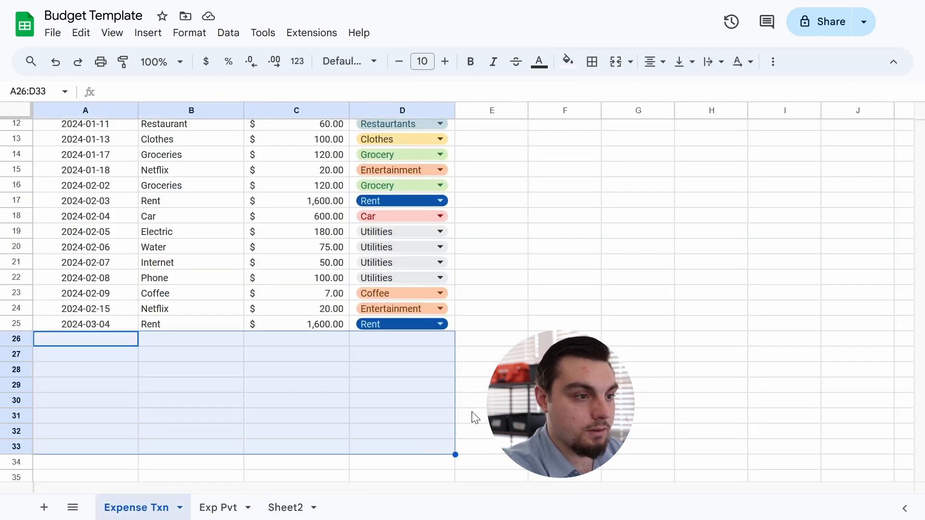
click(476, 414)
- Add a Date filter to the Exp Pvt pivot table that excludes blanks, and close the pivot table editor
click(212, 507)
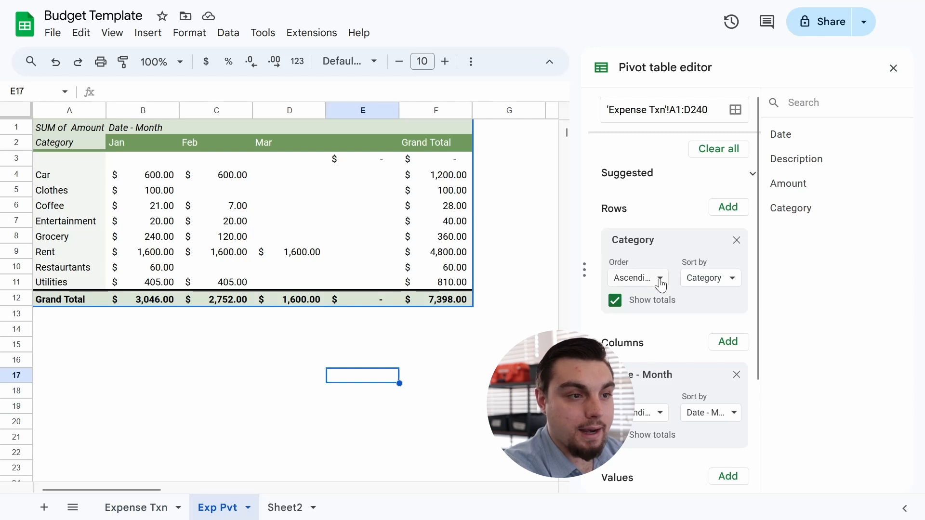
scroll(703, 357, down, 2)
scroll(680, 362, down, 1)
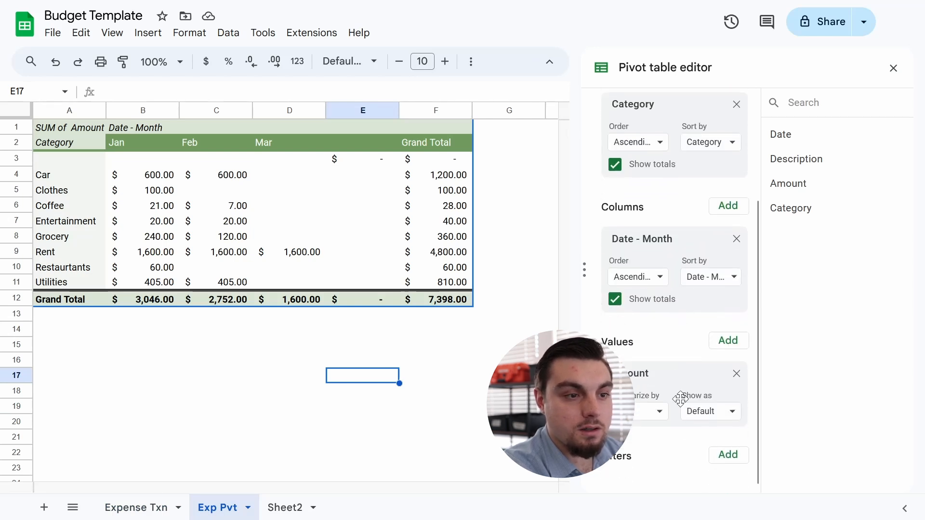
click(728, 454)
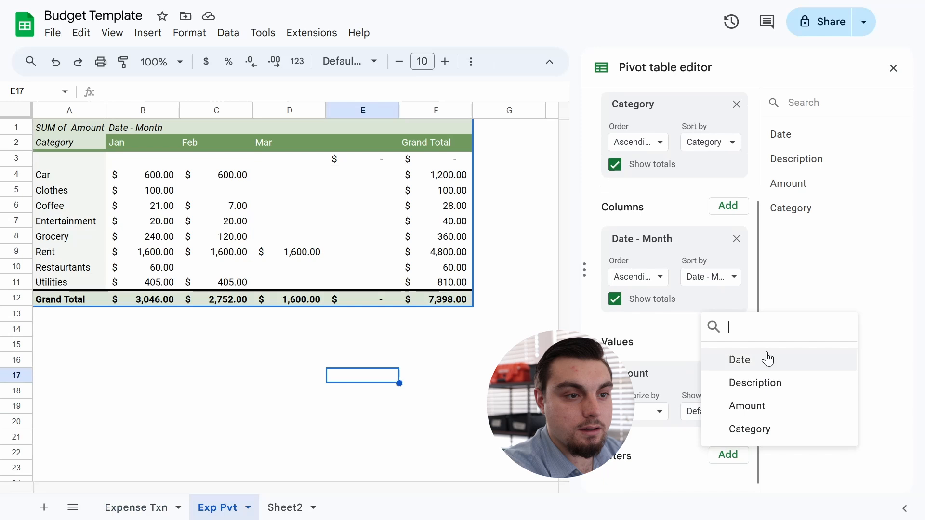
click(768, 360)
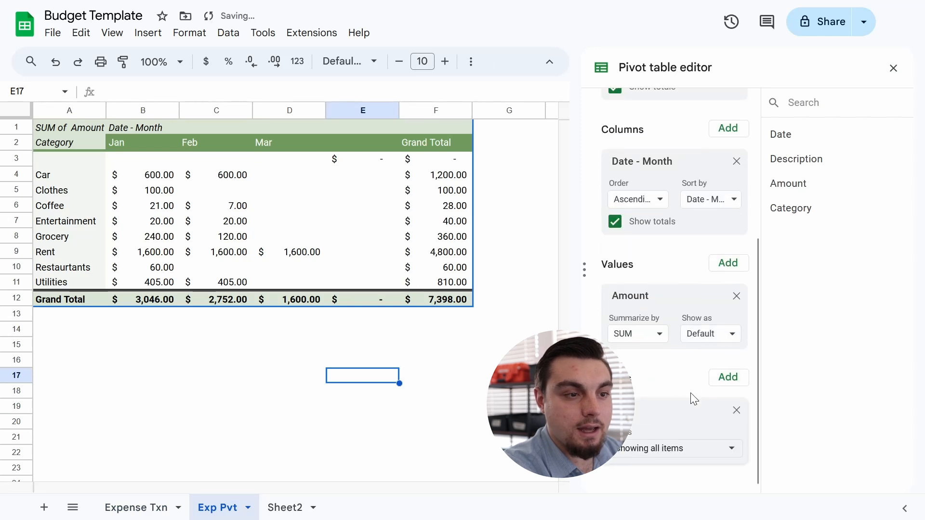
click(682, 453)
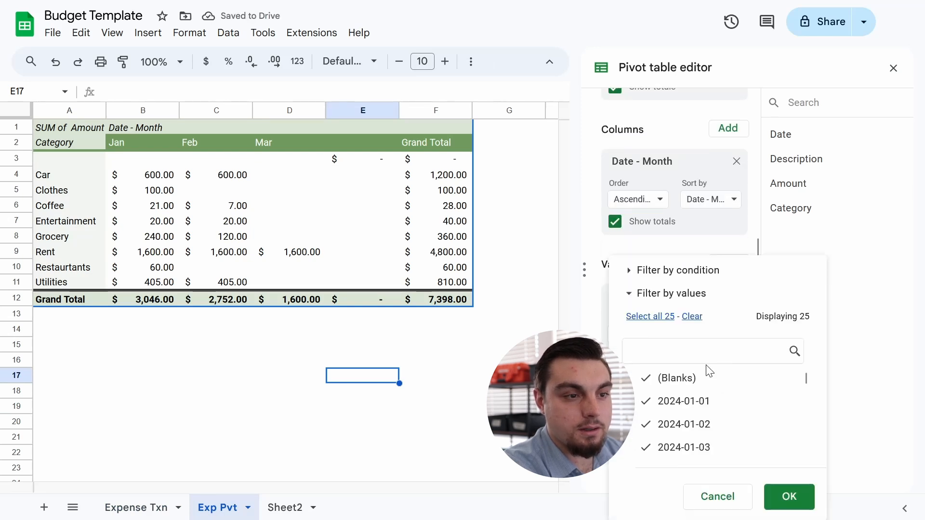
click(788, 497)
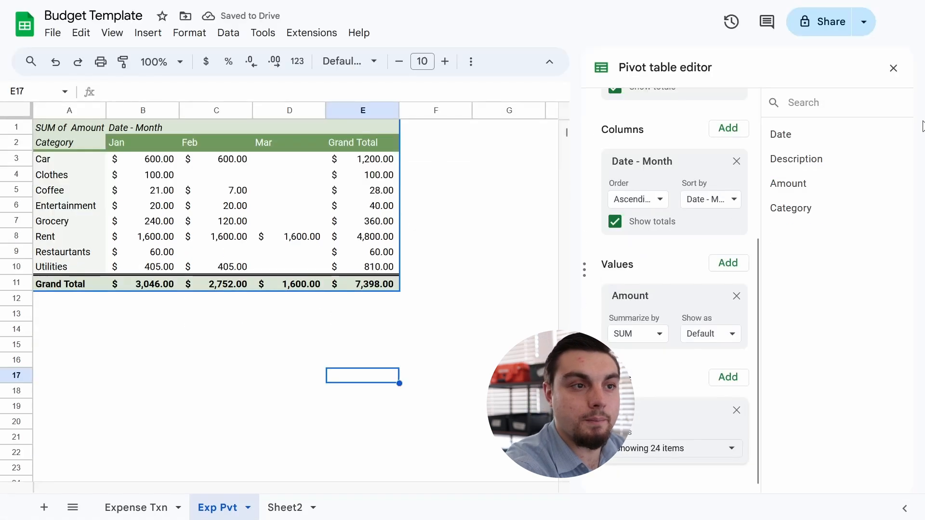
click(893, 68)
click(388, 300)
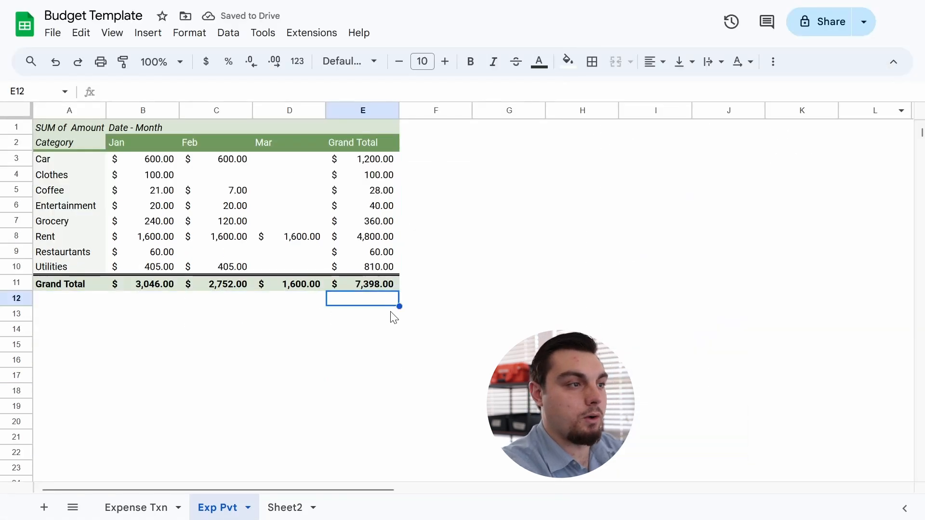
click(393, 361)
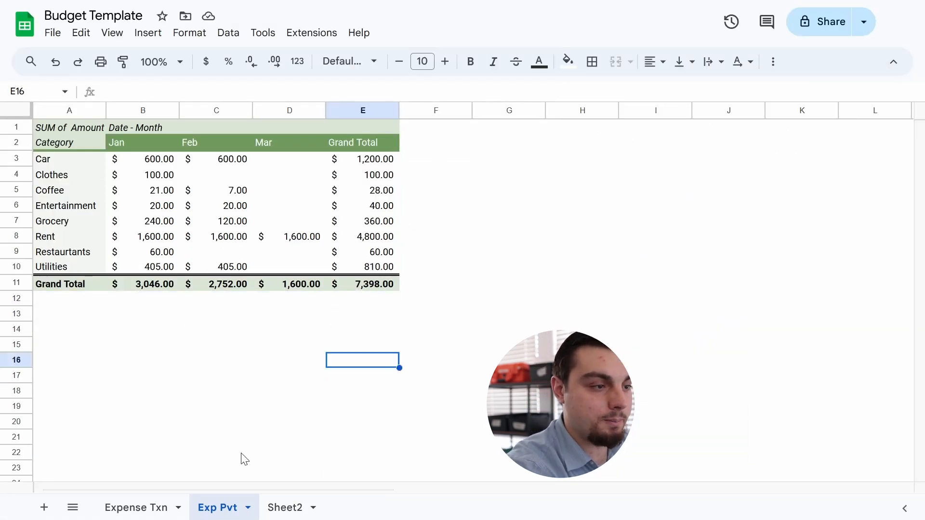
- Rename Sheet2 as Income Tx
click(285, 508)
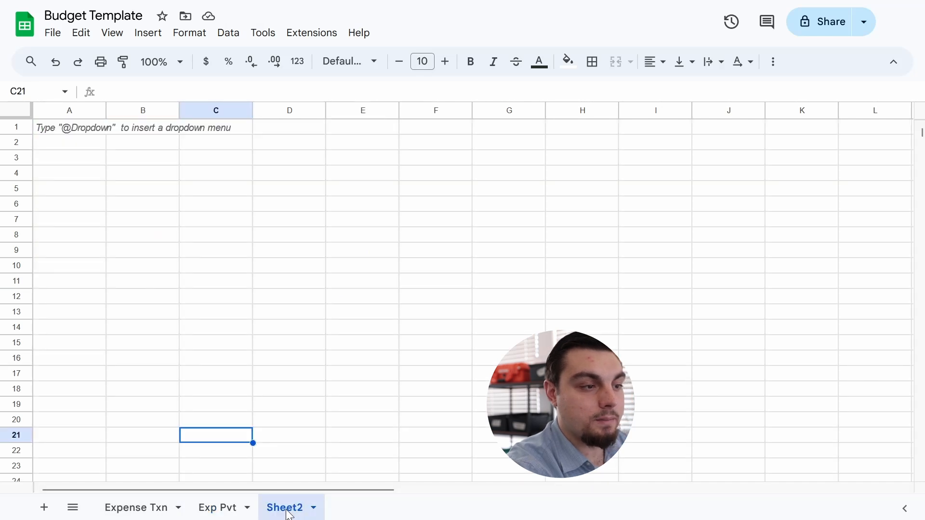
double_click(287, 509)
text(In)
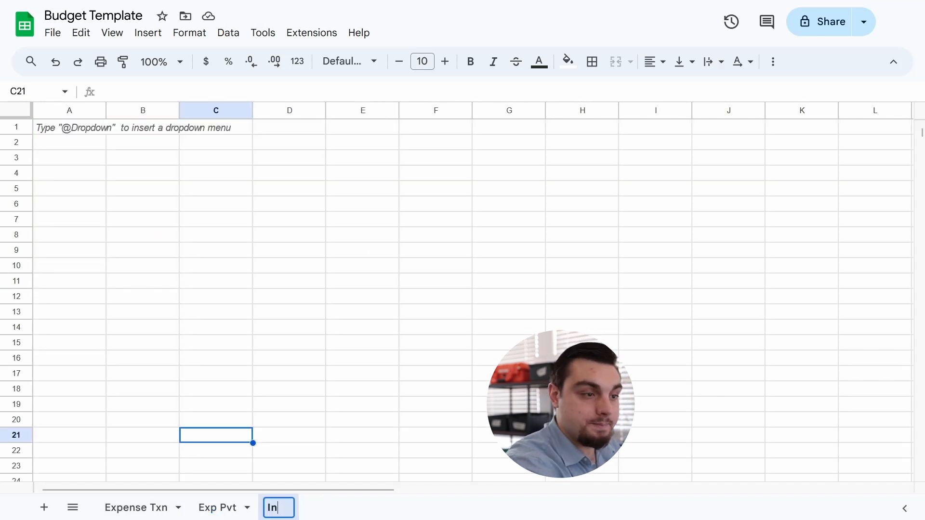
text(come Tx)
key(Return)
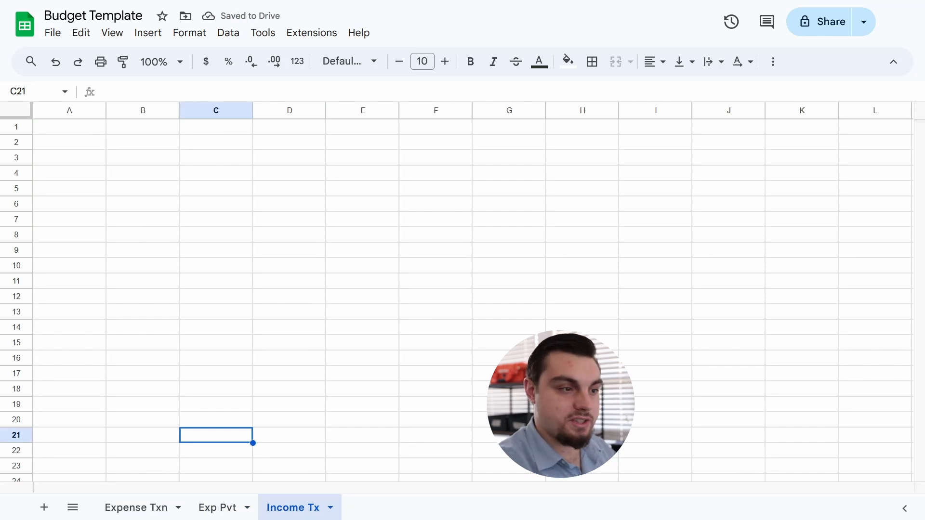
- Copy the header row A1:D1 from Expense Txn and paste it into Income Tx starting at A1
click(164, 509)
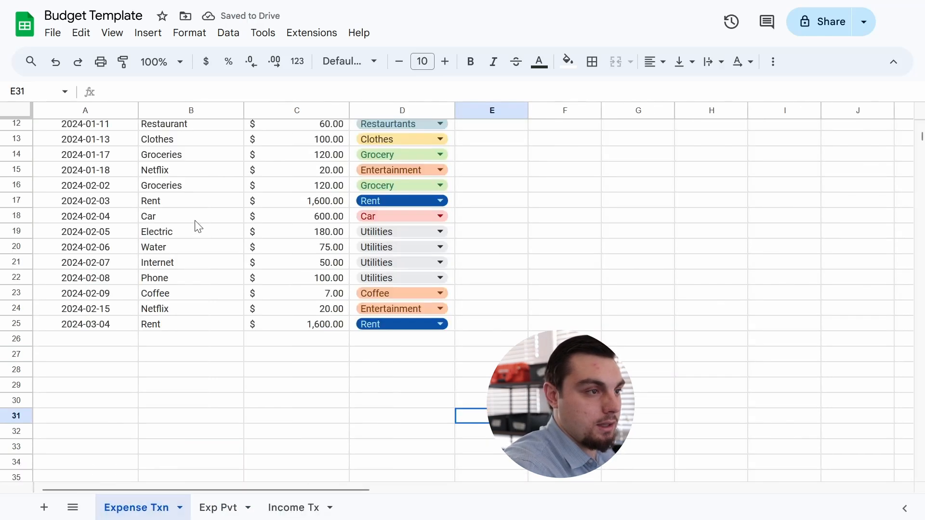
scroll(166, 266, up, 4)
drag(87, 133, 368, 127)
key(ctrl+c)
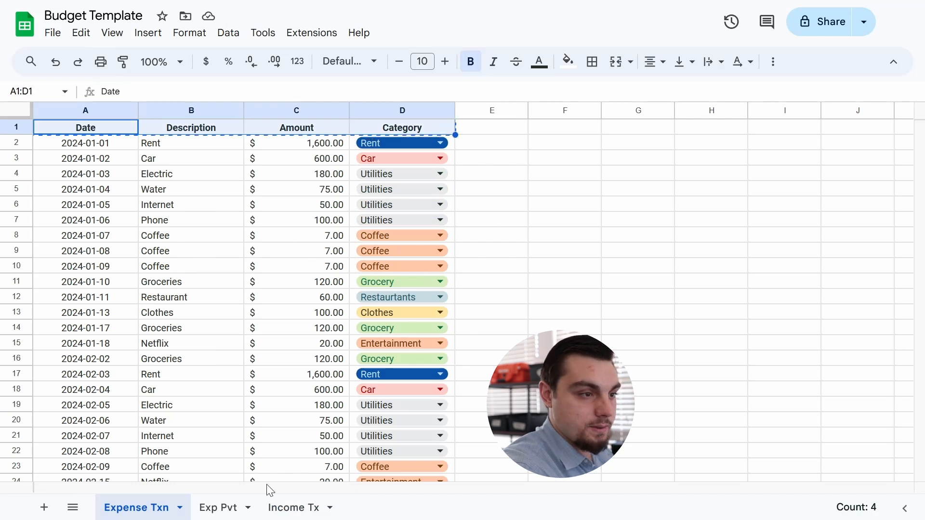
click(279, 507)
click(88, 133)
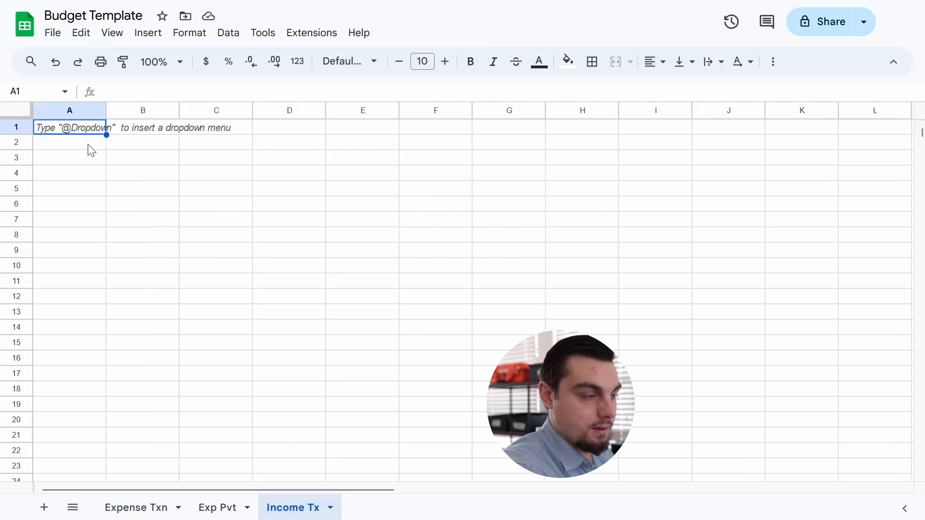
key(ctrl+v)
click(193, 204)
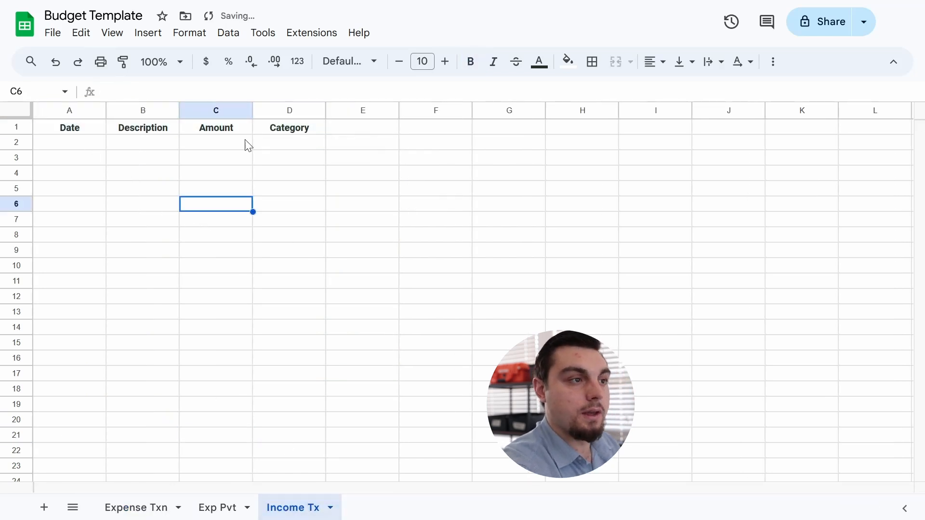
- Enter the dates 2024-01-01 and 2024-01-16 in A2:A3 of Income Tx and extend the series down to A13
click(94, 147)
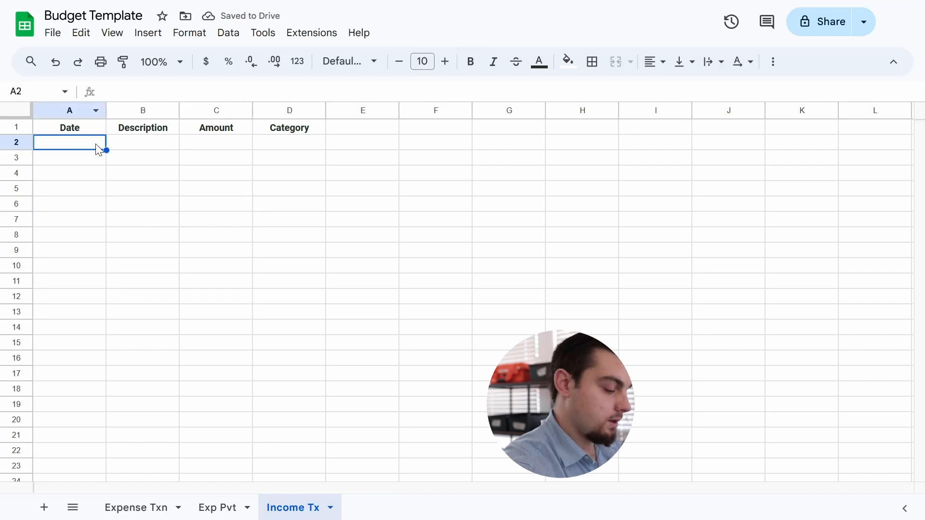
text(2024-01-01)
key(Return)
text(2024-01-16)
key(Return)
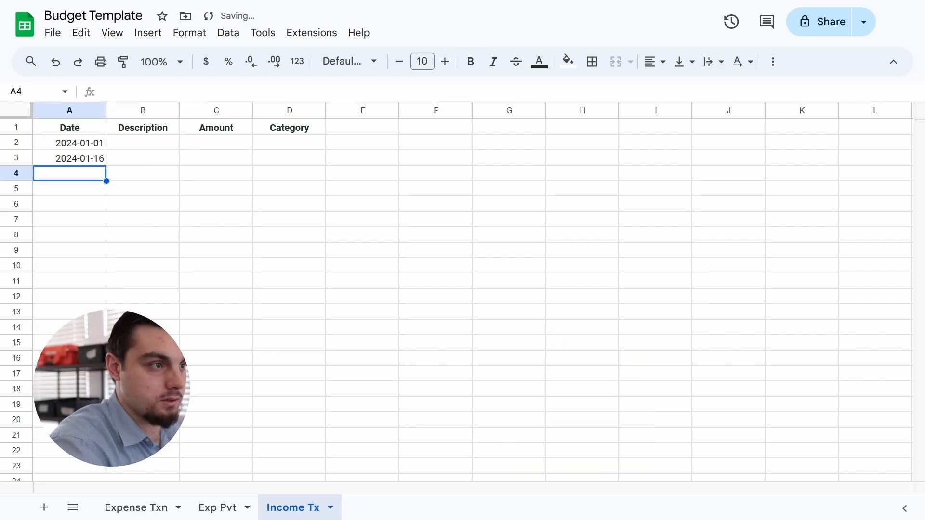
drag(70, 143, 106, 312)
- Enter 2500 as the amount in C2 and fill it down to C13
click(213, 143)
text(2500)
key(Return)
click(243, 144)
drag(253, 151, 265, 303)
- Enter Job as the description in B2 and as the category in D2
click(151, 144)
text(Job)
key(Return)
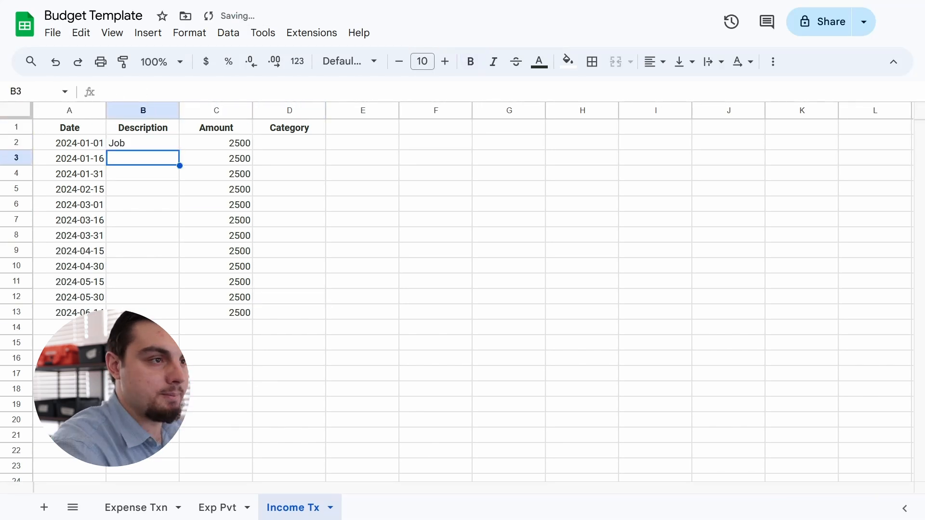
click(289, 143)
text(JOb)
key(Return)
key(Up)
text(Job)
key(Return)
- Enter Bonus as the category in D4 and set the amount in C4 to 1000
key(Down)
text(Bonus)
key(Left)
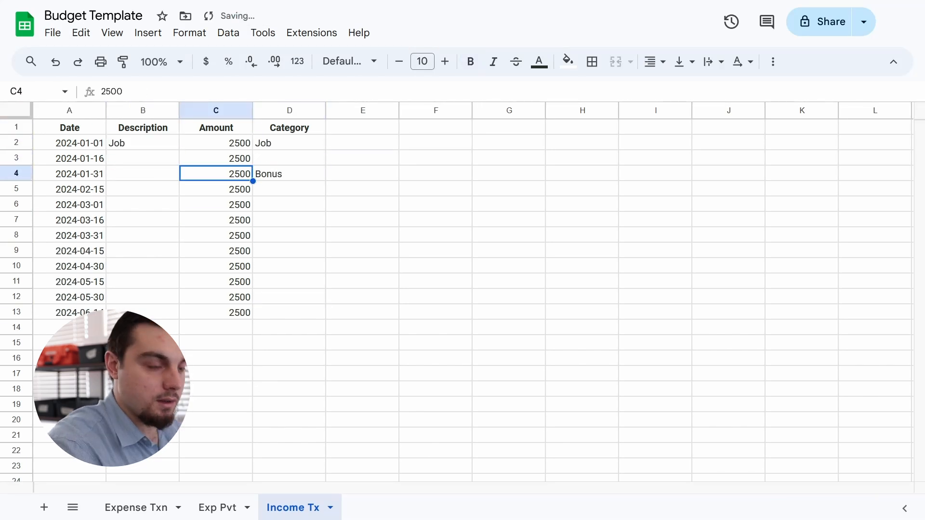
text(100)
key(Return)
key(Up)
text(1000)
key(Return)
- Enter Tax Return as the category in D10 for the 2024-04-30 income row
key(Down)
key(Down)
key(Down)
key(Down)
key(Down)
key(Right)
text(Tax Re)
key(Return)
double_click(300, 270)
key(BackSpace)
key(BackSpace)
key(BackSpace)
text(Return)
key(Return)
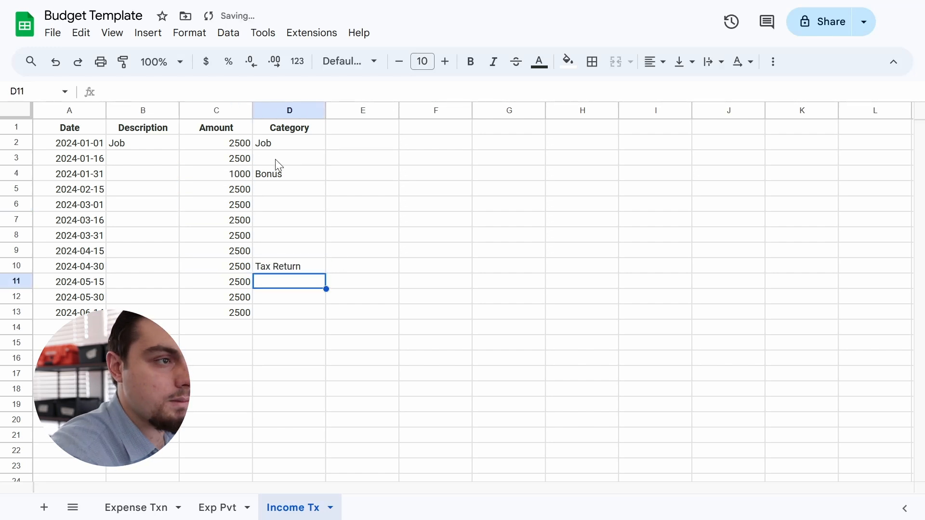
- Fill the Job description from B2 down to B13
click(171, 145)
drag(171, 328, 171, 315)
click(282, 175)
- Format the amounts in C2:C13 as currency with two decimal places
drag(221, 143, 220, 313)
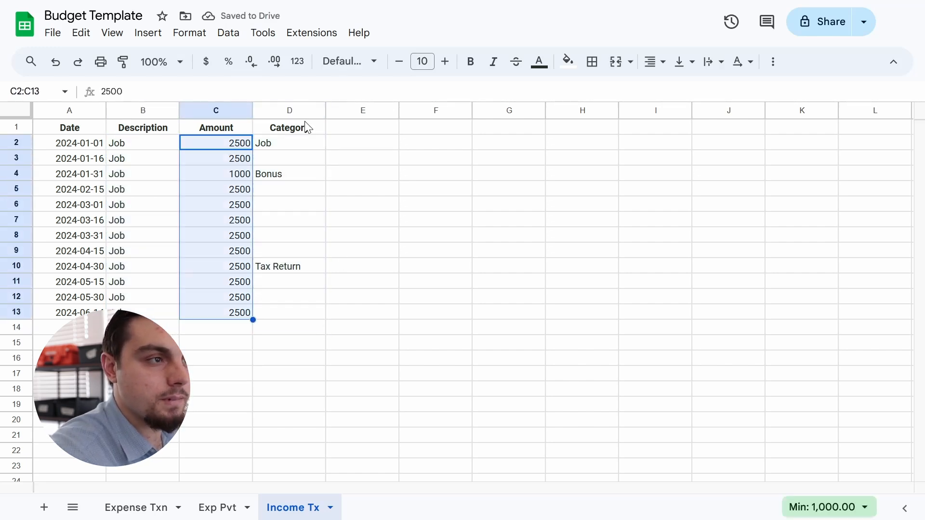
click(188, 35)
mouse_move(330, 100)
click(483, 243)
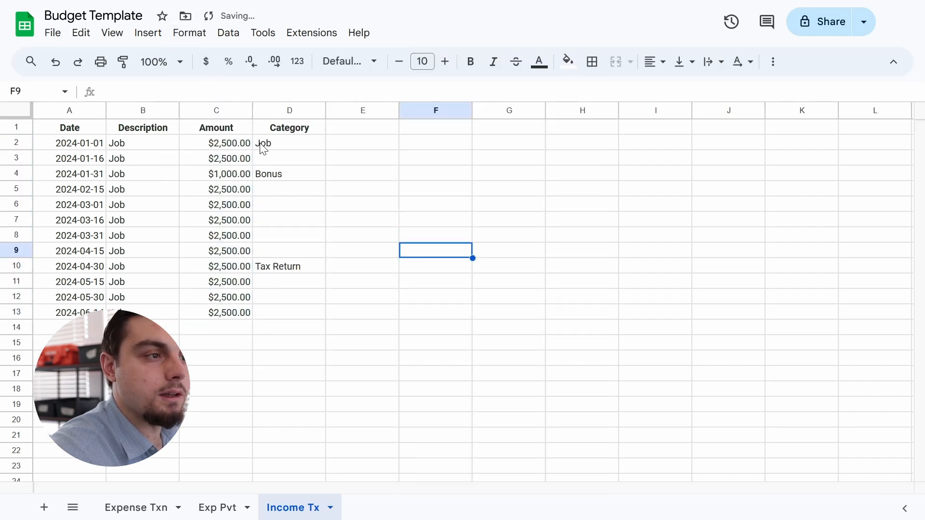
- Move Tax Return from D10 to the description cell B10 and Bonus from D4 to the description cell B4
click(288, 270)
key(ctrl+c)
click(143, 268)
key(ctrl+v)
click(285, 175)
key(ctrl+c)
click(161, 176)
key(ctrl+v)
- Insert a dropdown in D2 with the options Job, Taxes, Bonus and Gift, removing the extra blank item
click(288, 147)
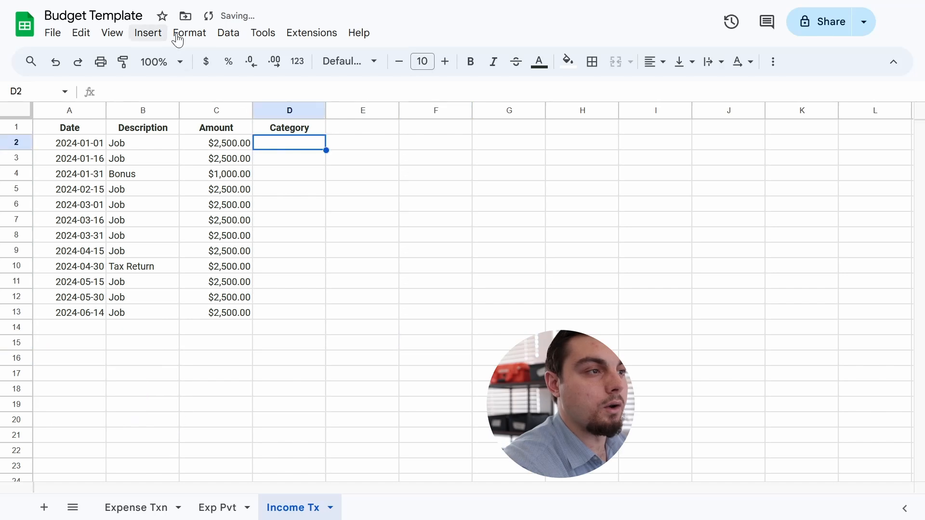
click(146, 33)
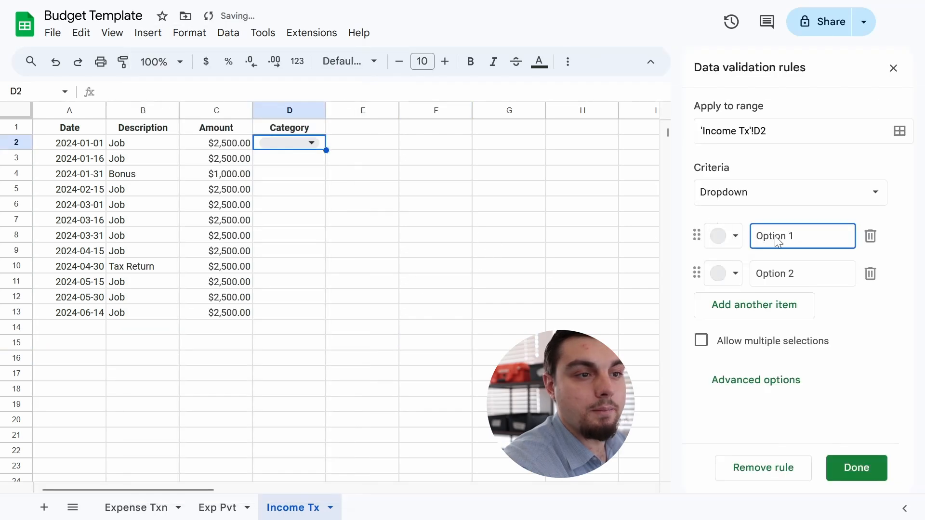
click(777, 236)
double_click(788, 236)
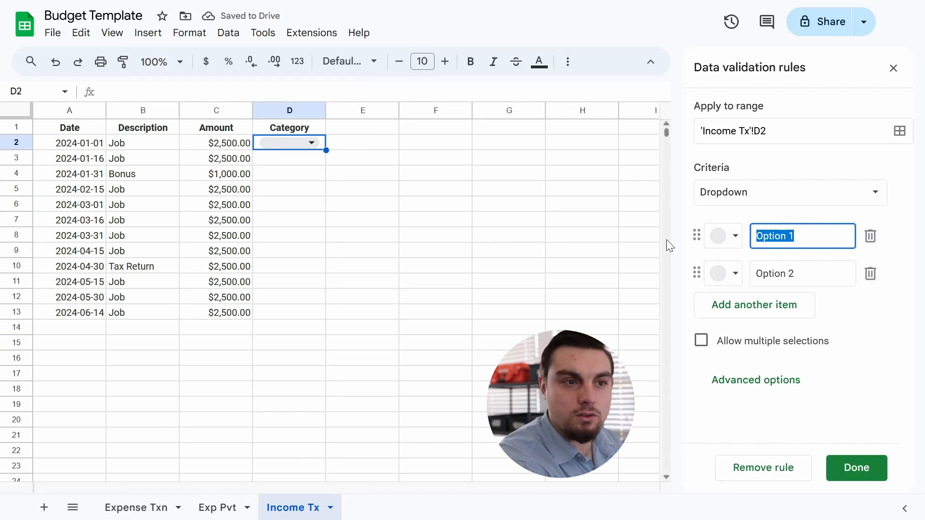
text(Job)
key(Return)
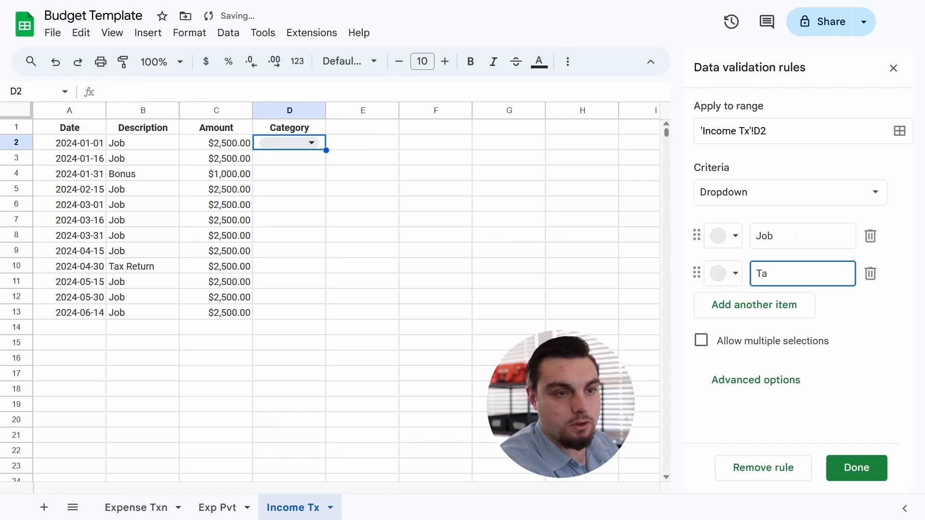
key(Return)
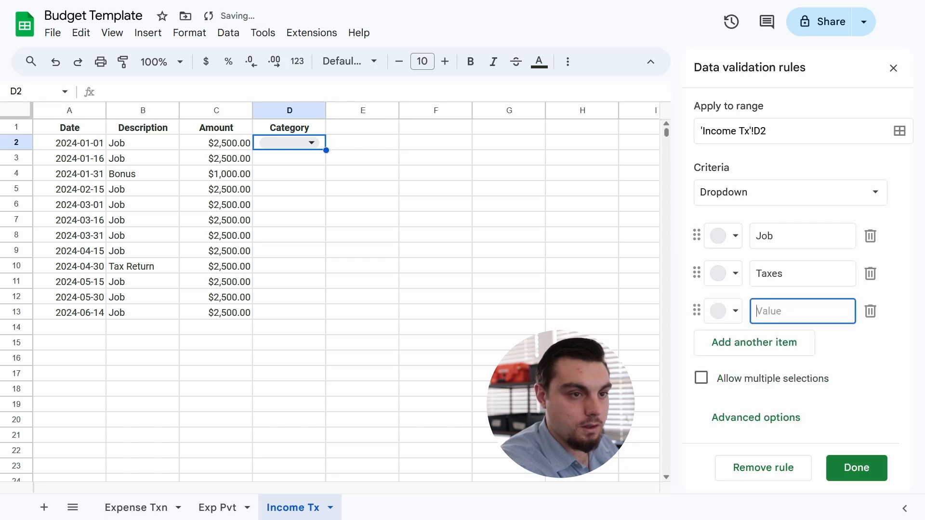
key(Return)
text(Gift)
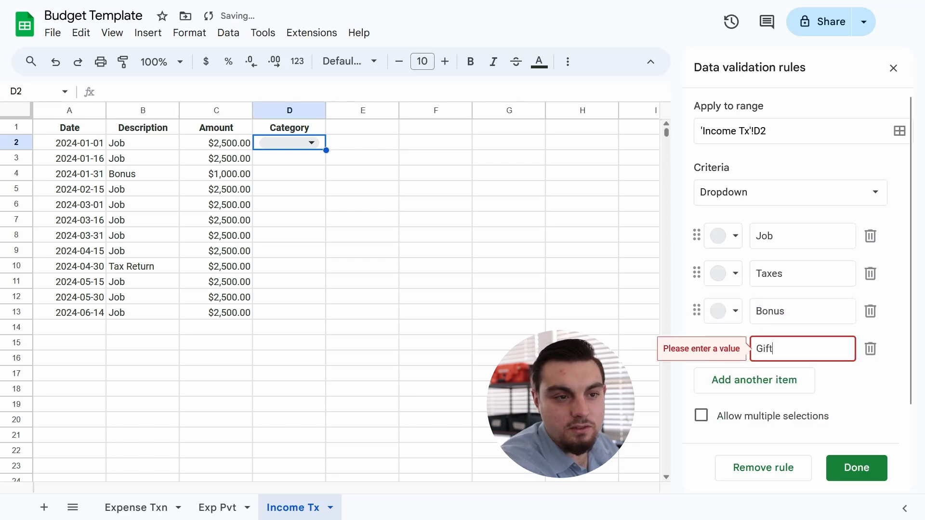
key(Return)
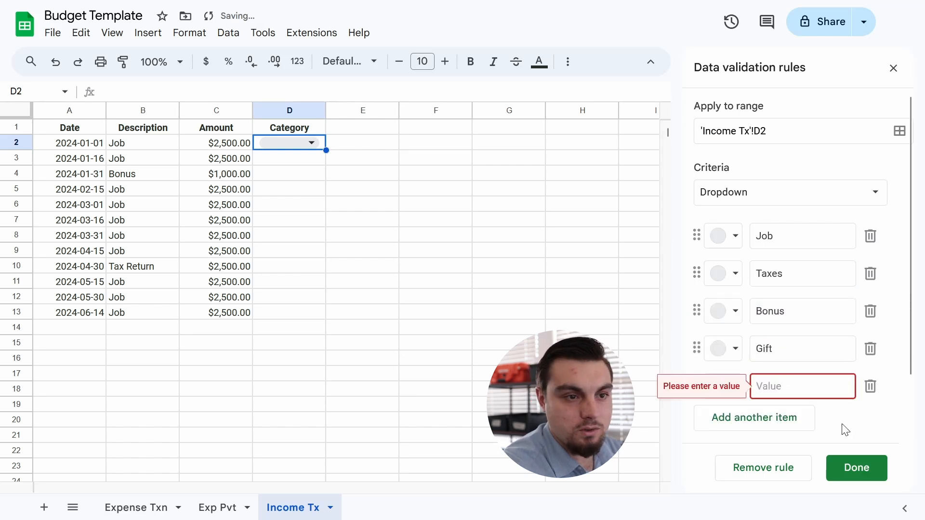
click(870, 388)
- Color the dropdown options light green for Job, light purple for Taxes, dark green for Bonus and dark blue for Gift, and save the rule
click(707, 235)
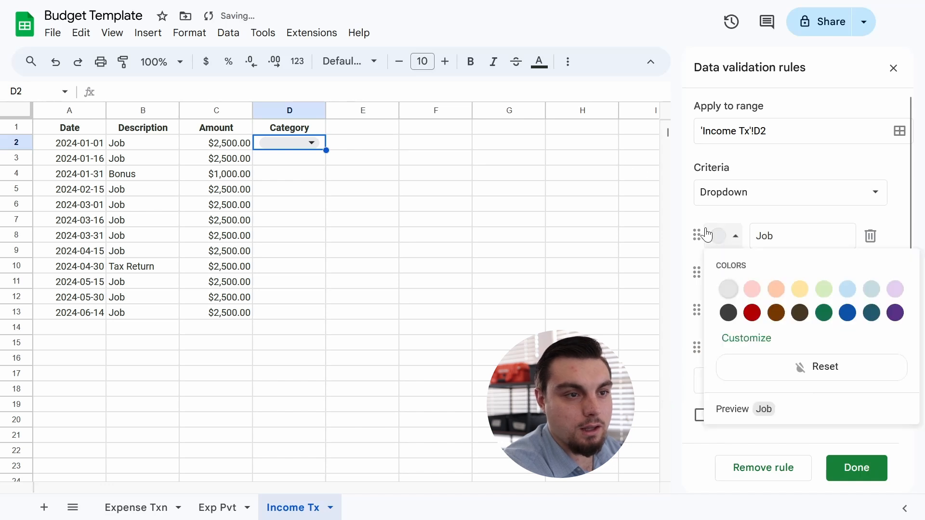
click(824, 291)
click(725, 274)
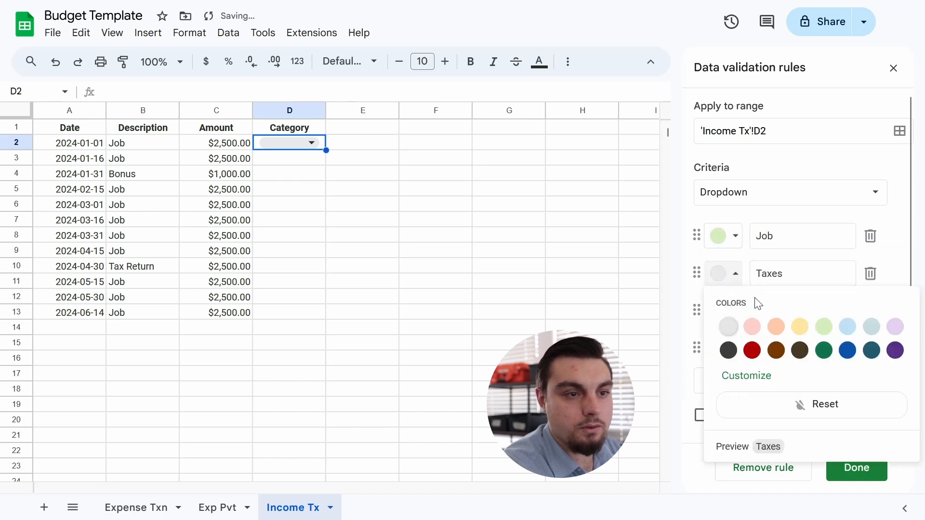
click(895, 289)
click(832, 318)
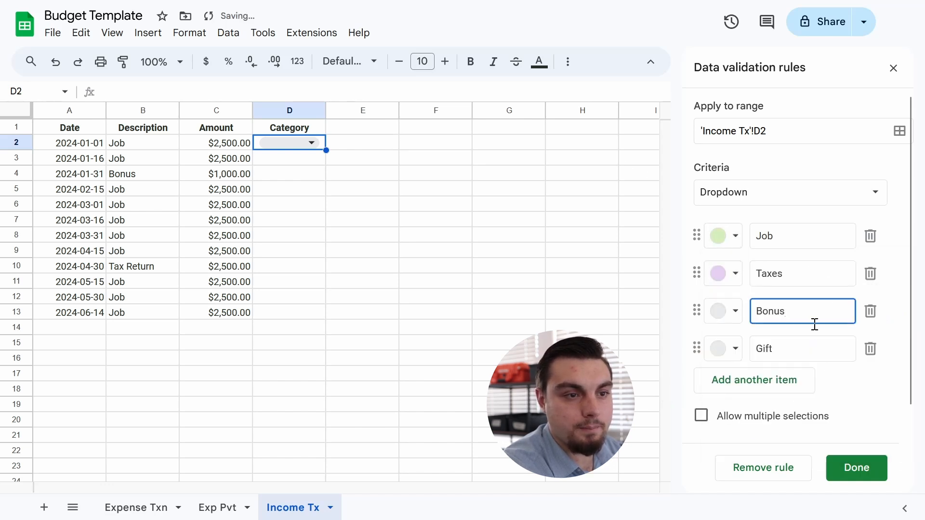
click(735, 312)
click(823, 387)
click(781, 340)
click(712, 349)
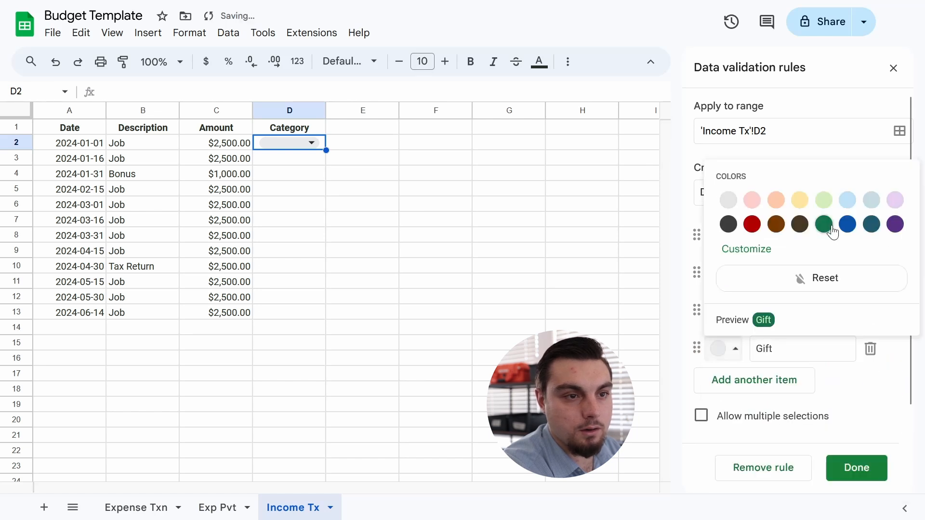
click(847, 227)
click(561, 329)
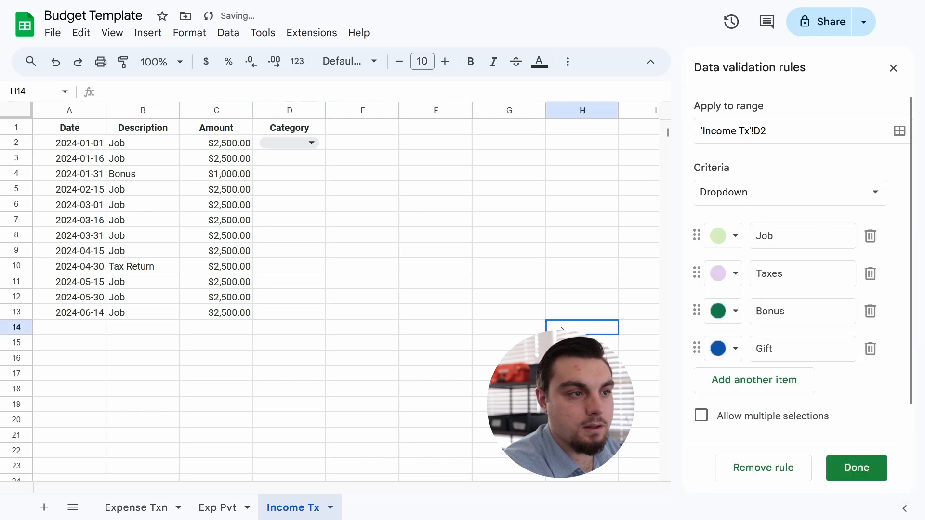
click(287, 279)
click(330, 144)
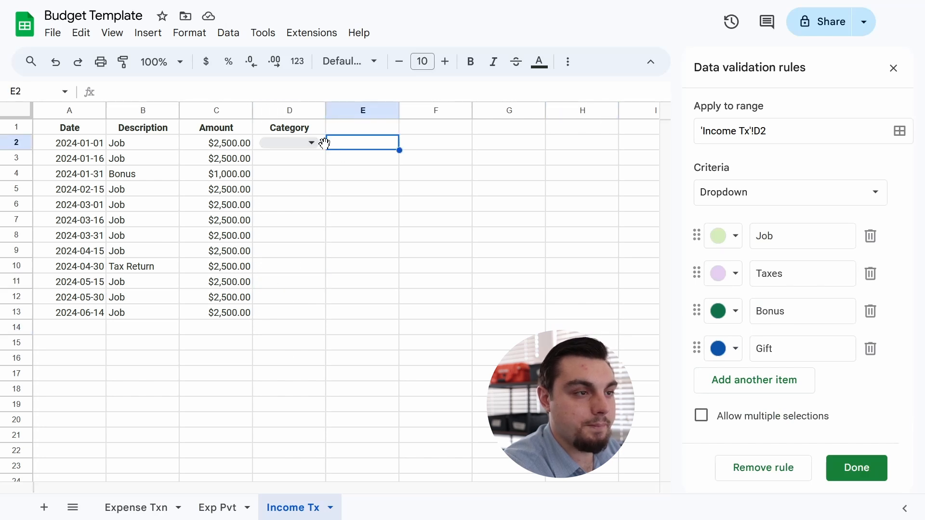
click(323, 143)
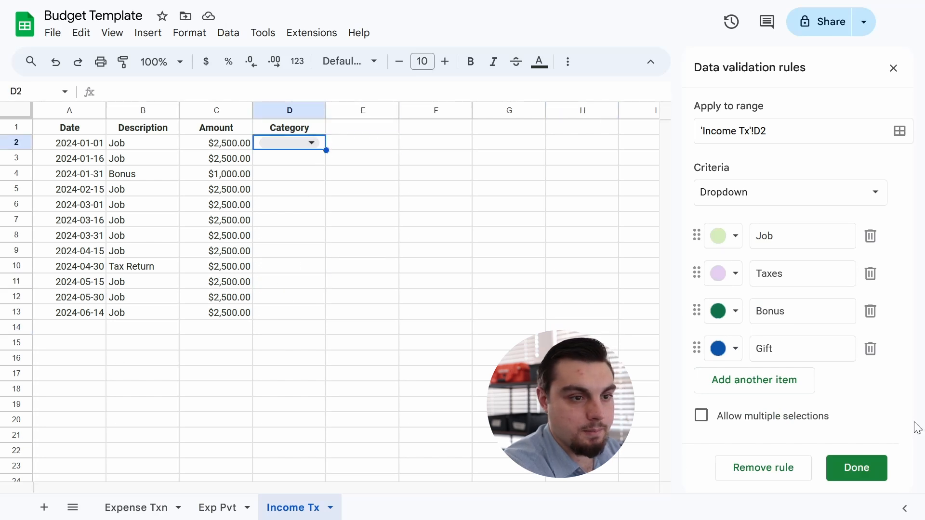
click(856, 467)
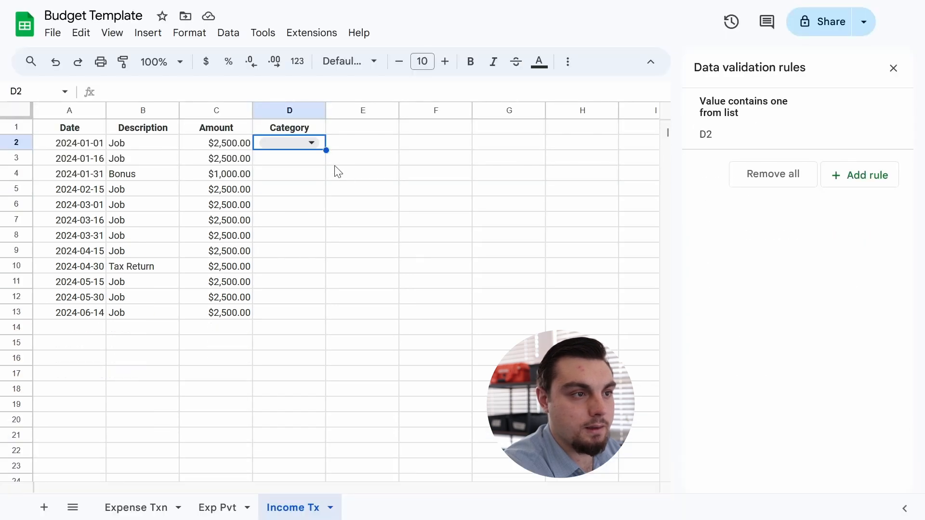
- Extend the category dropdown from D2 down to D13, leaving no dropdown in D14
drag(288, 323, 289, 326)
click(374, 285)
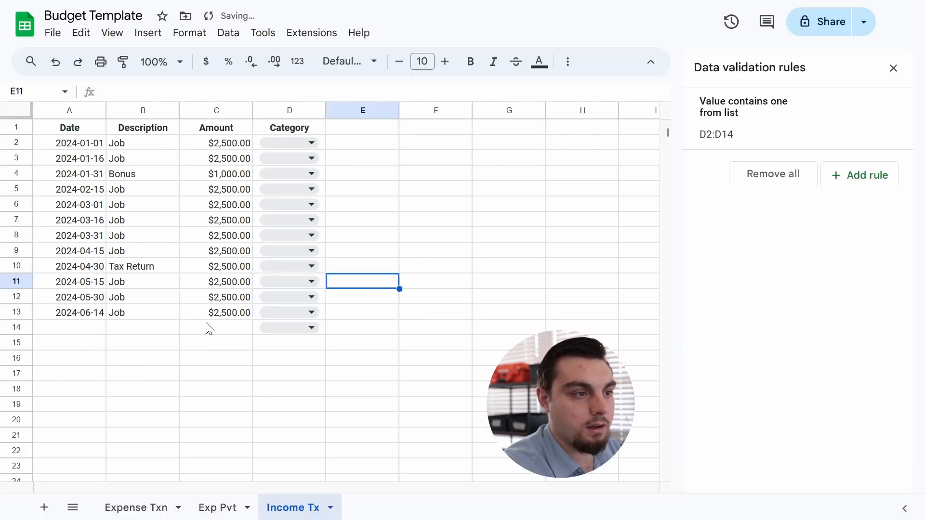
click(217, 324)
key(Right)
click(418, 263)
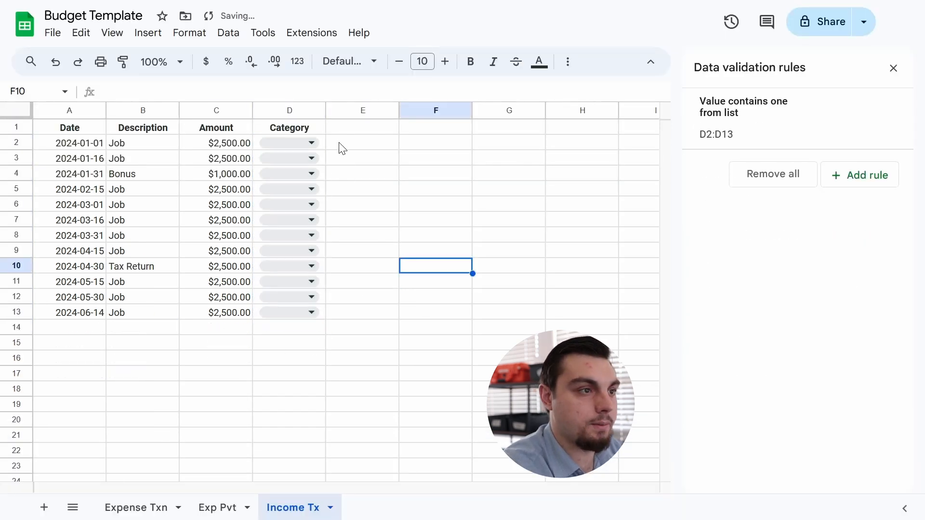
- Choose Job as the category in D2, fill it down to D13 and close the data validation rules
click(309, 144)
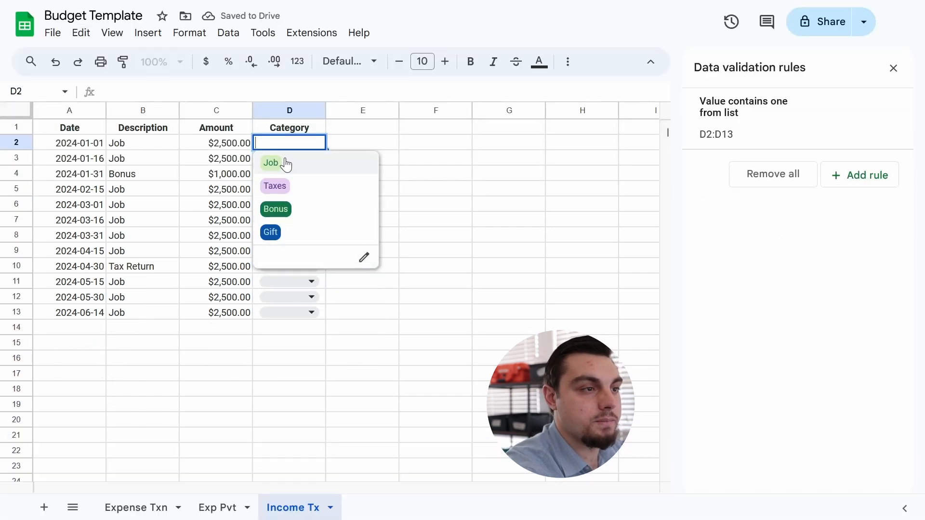
click(287, 163)
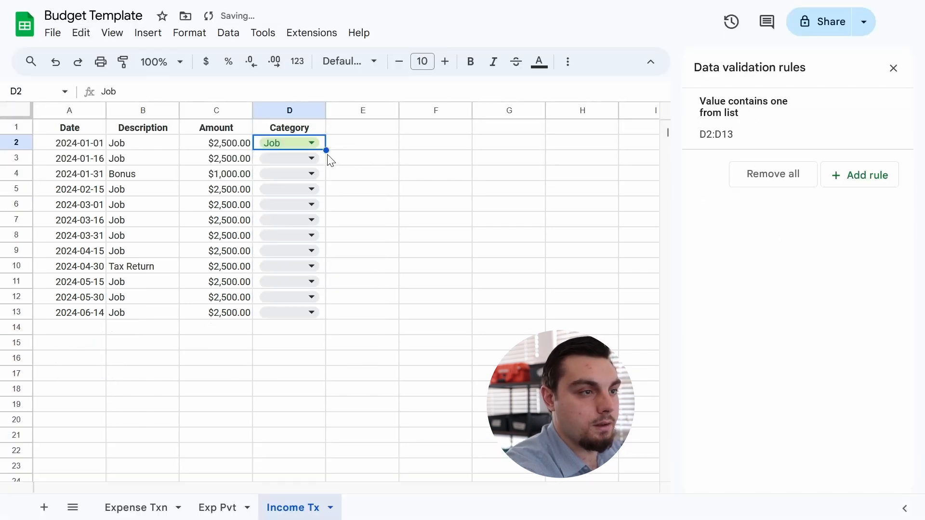
mouse_move(341, 321)
mouse_down()
mouse_move(337, 298)
mouse_move(339, 311)
mouse_up()
click(362, 235)
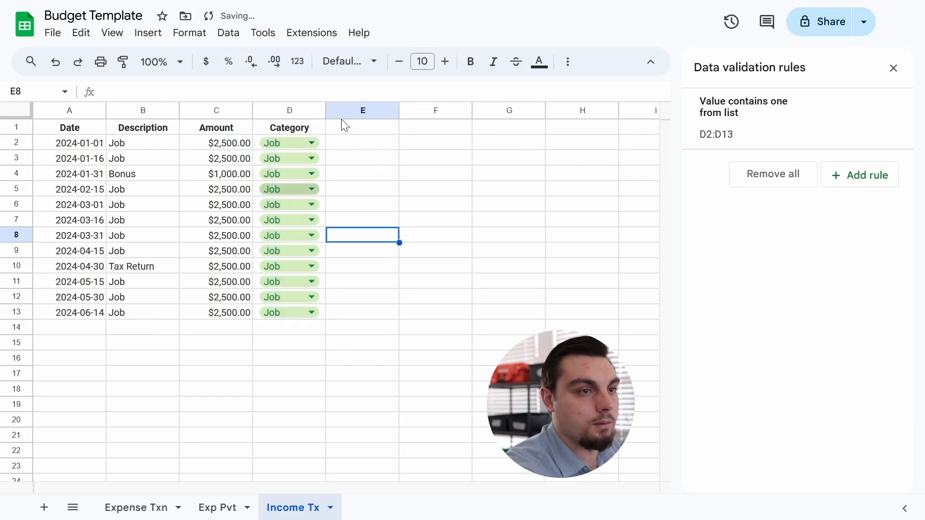
click(893, 68)
click(508, 204)
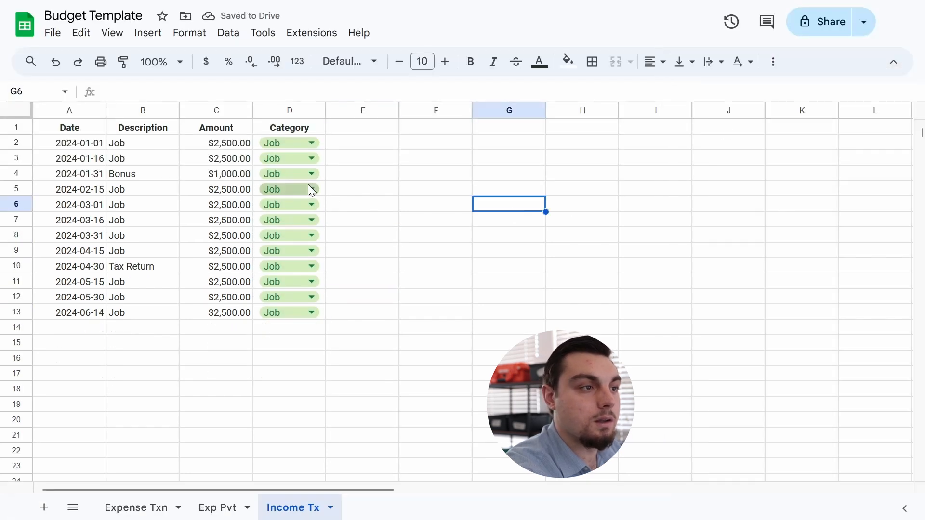
- Change the category to Bonus in D4 and to Taxes in D10
click(288, 174)
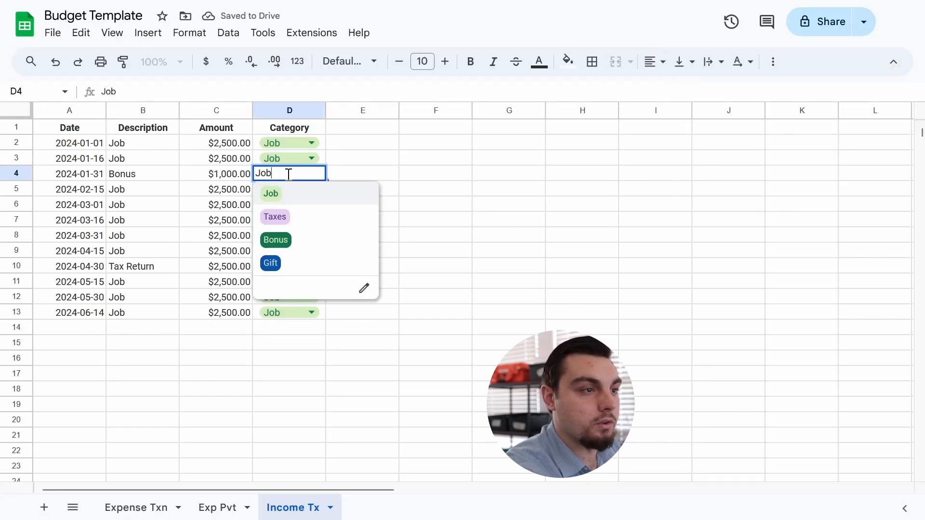
click(302, 249)
click(314, 267)
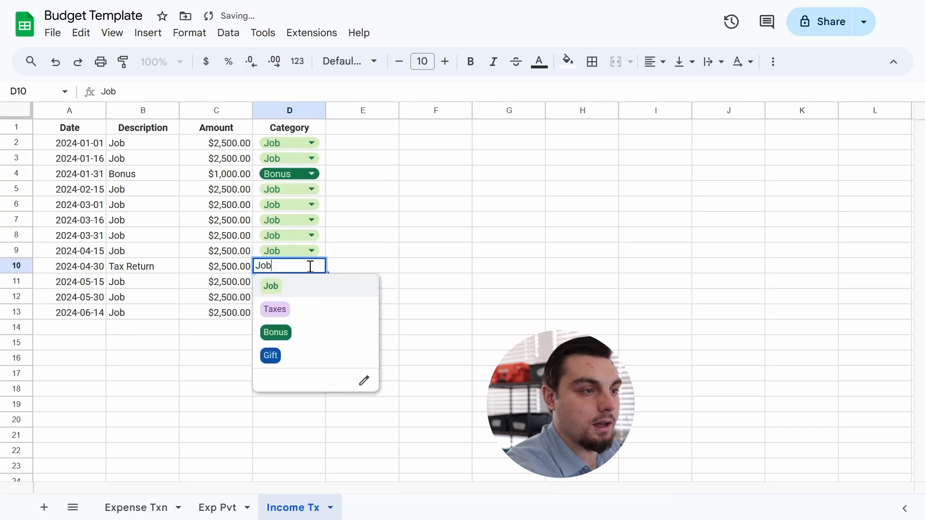
click(299, 309)
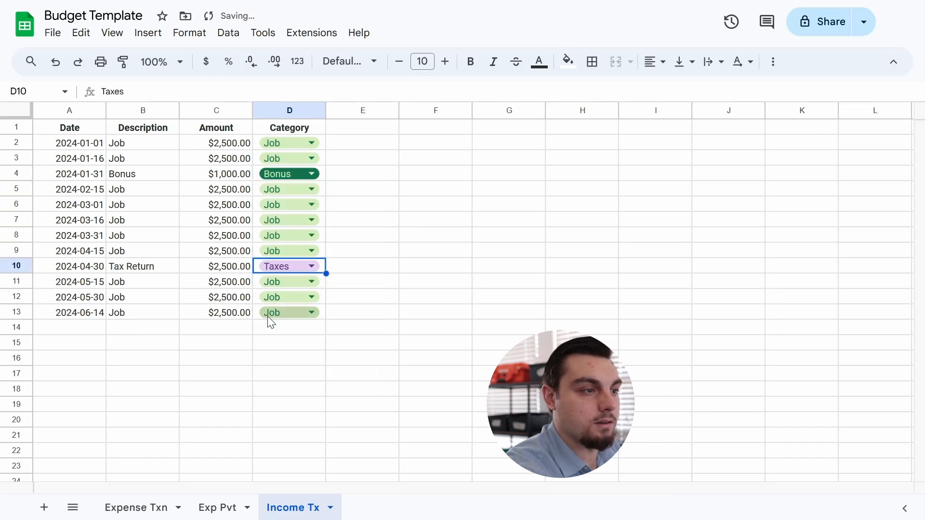
- Change the description in B12 to Gift for the 2024-05-30 income row
click(152, 287)
click(154, 301)
text(G)
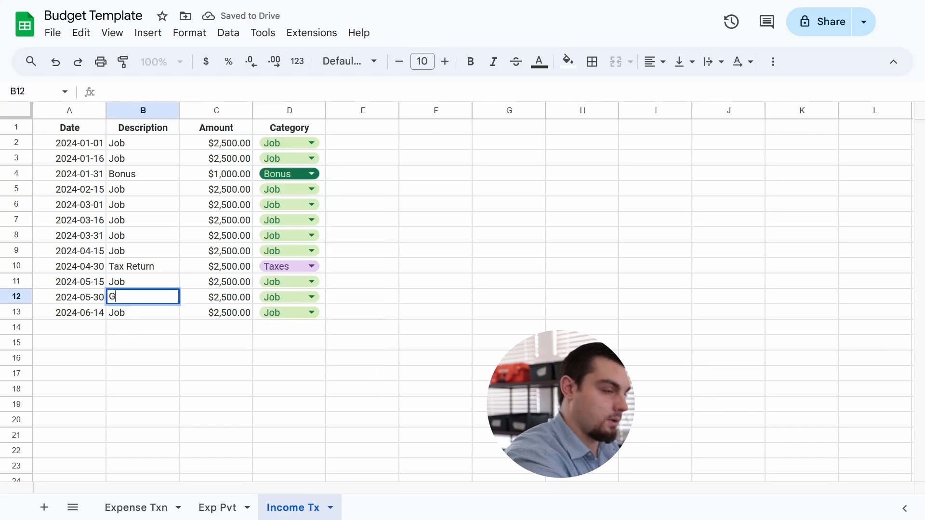
text(ift)
key(Return)
- Set the category in D12 to Gift for the 2024-05-30 income row
key(Up)
key(Up)
key(Right)
key(Right)
key(Right)
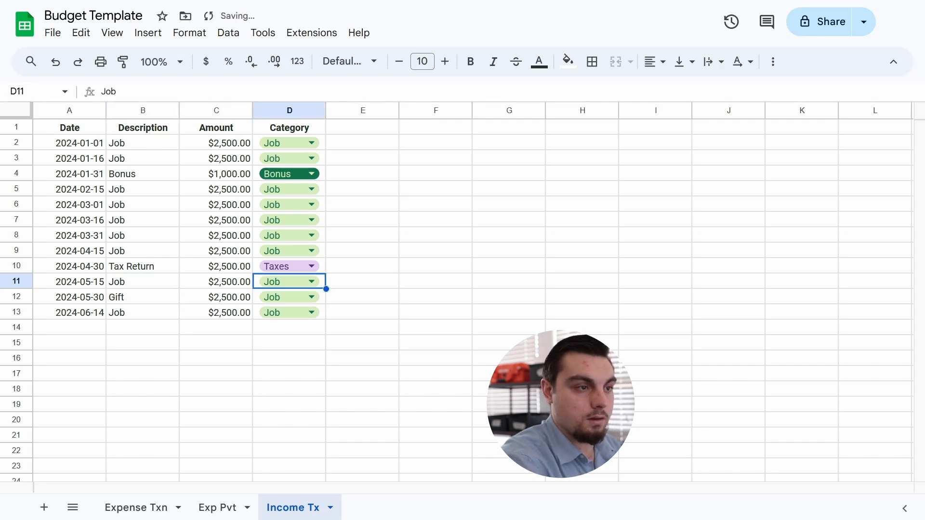
key(Down)
key(Left)
text(Gi)
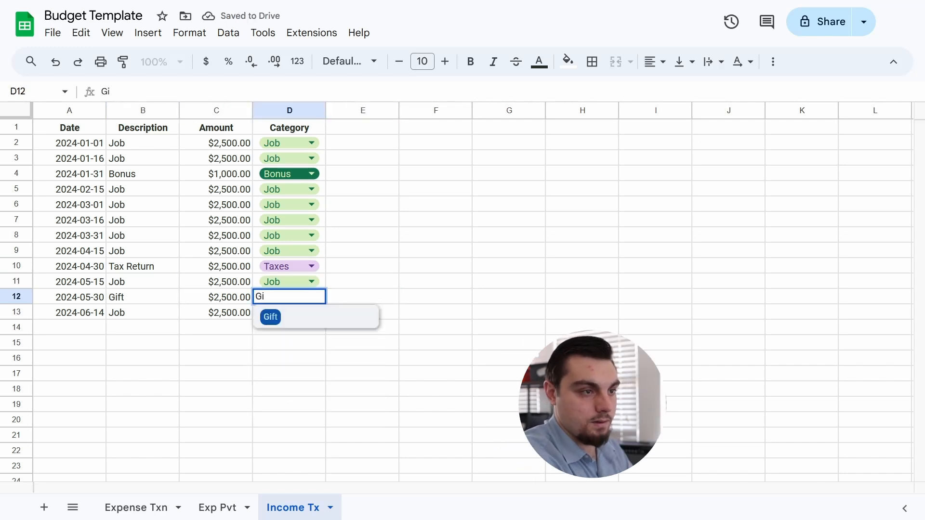
key(Return)
- Create a pivot table on a new sheet from the income data range 'Income Tx'!A1:D13
key(Down)
key(Left)
key(Left)
key(Left)
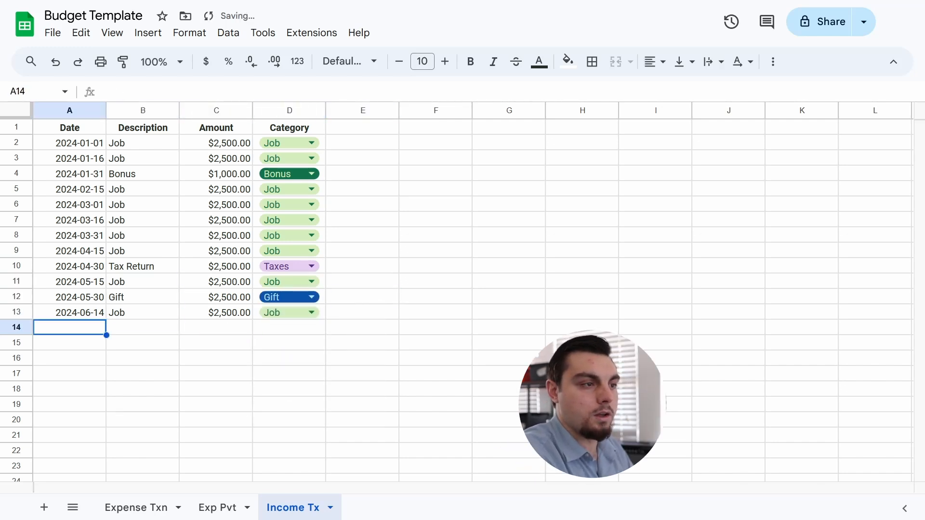
key(Up)
key(Right)
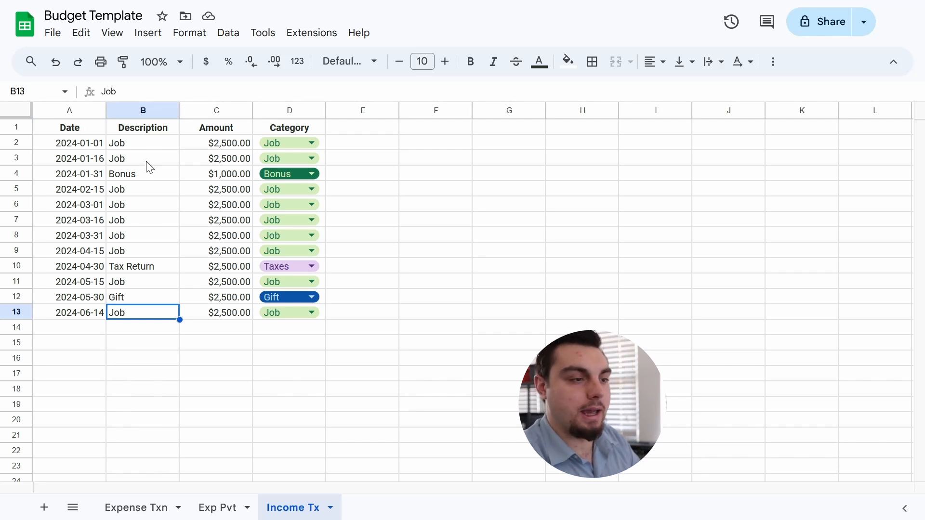
mouse_move(83, 5)
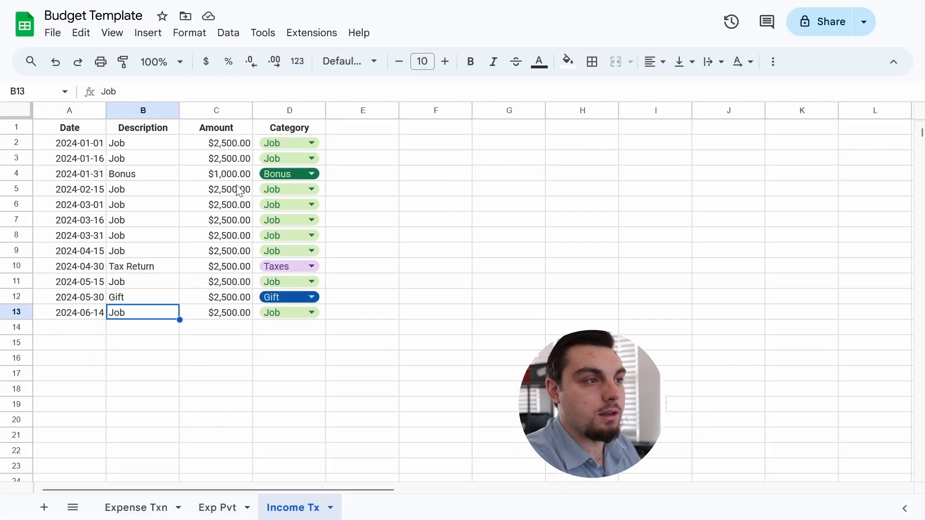
click(146, 32)
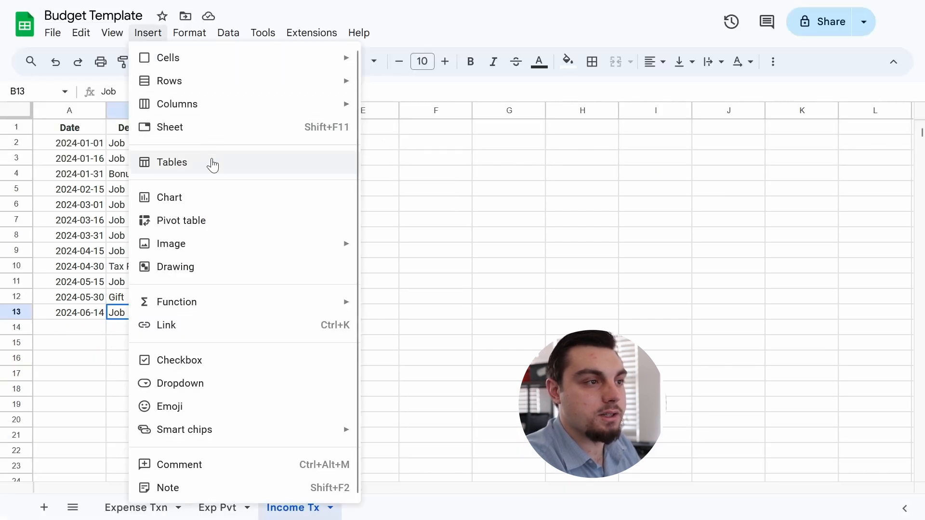
click(209, 221)
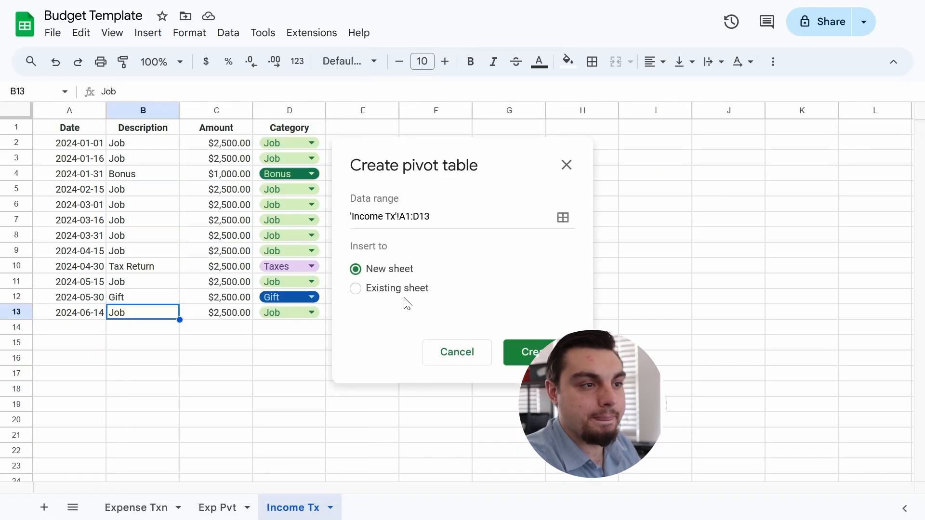
click(515, 355)
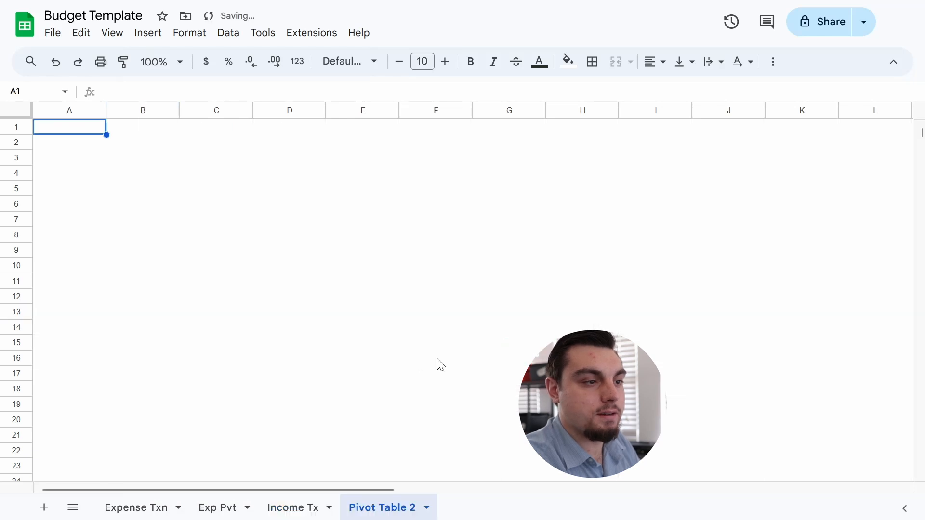
- Configure the income pivot table with Category as rows, Date as columns and the SUM of Amount as values
click(730, 210)
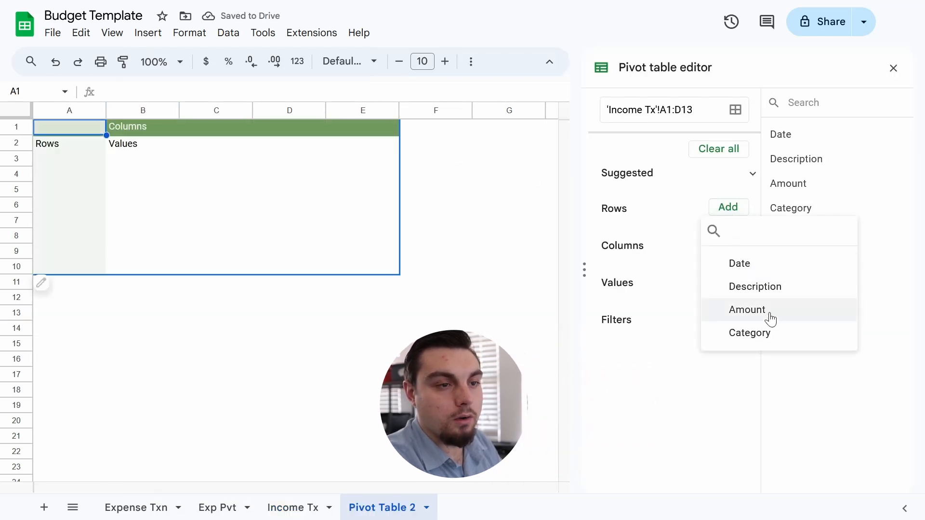
click(766, 334)
click(726, 341)
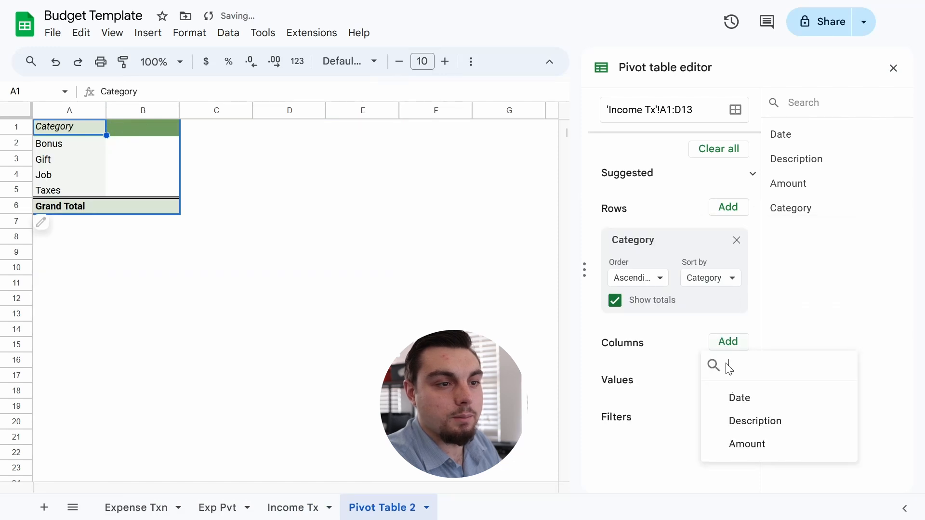
click(728, 396)
scroll(709, 385, down, 2)
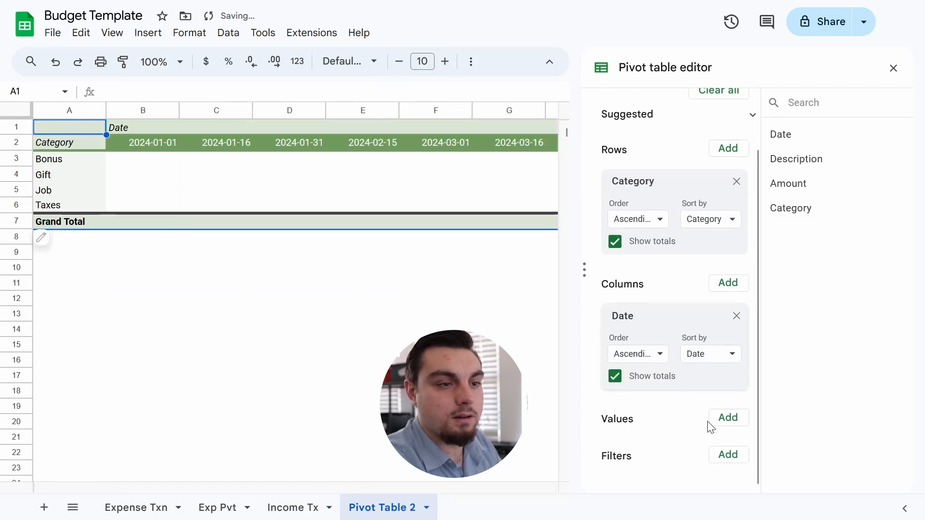
click(728, 418)
click(746, 371)
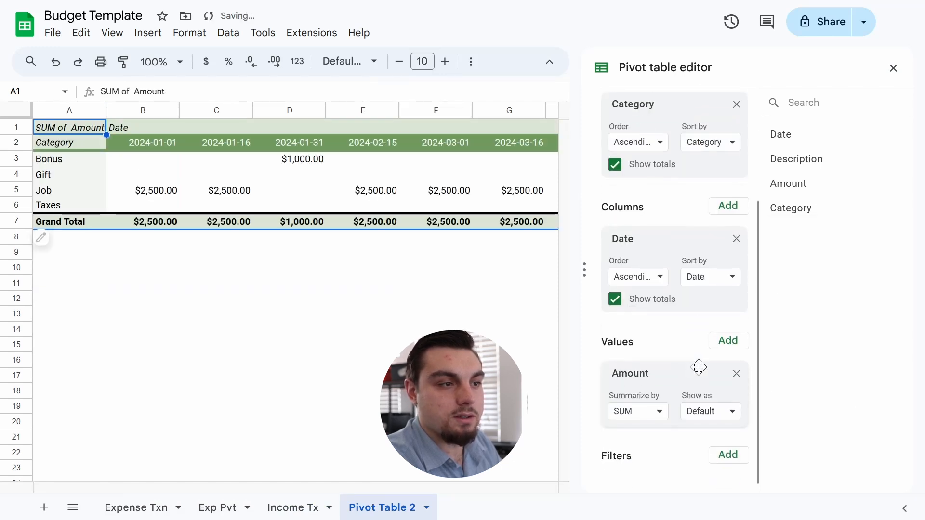
- Group the income pivot table's date columns by Month and close the pivot table editor
right_click(155, 143)
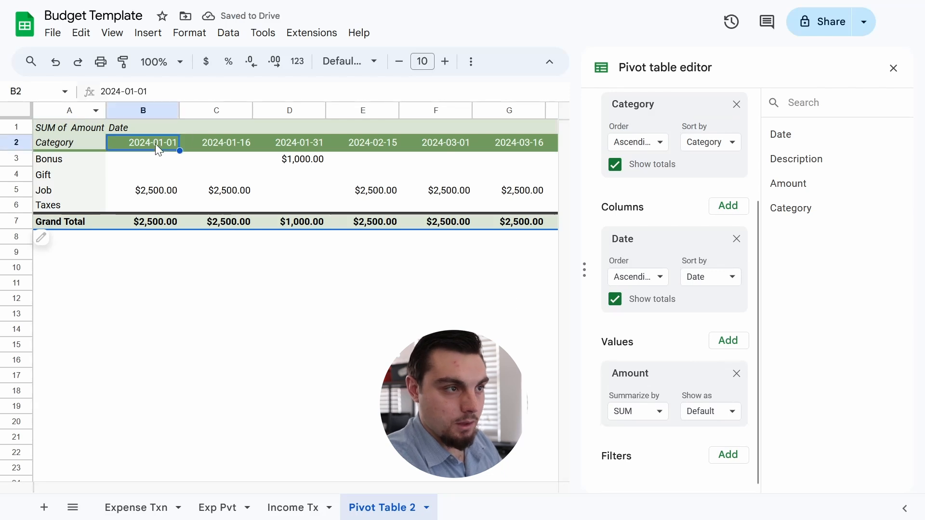
mouse_move(263, 354)
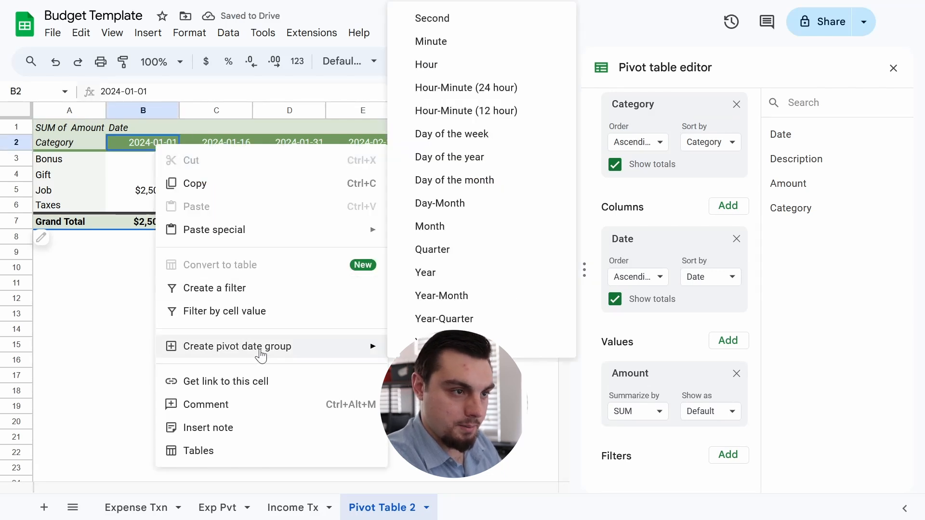
click(424, 233)
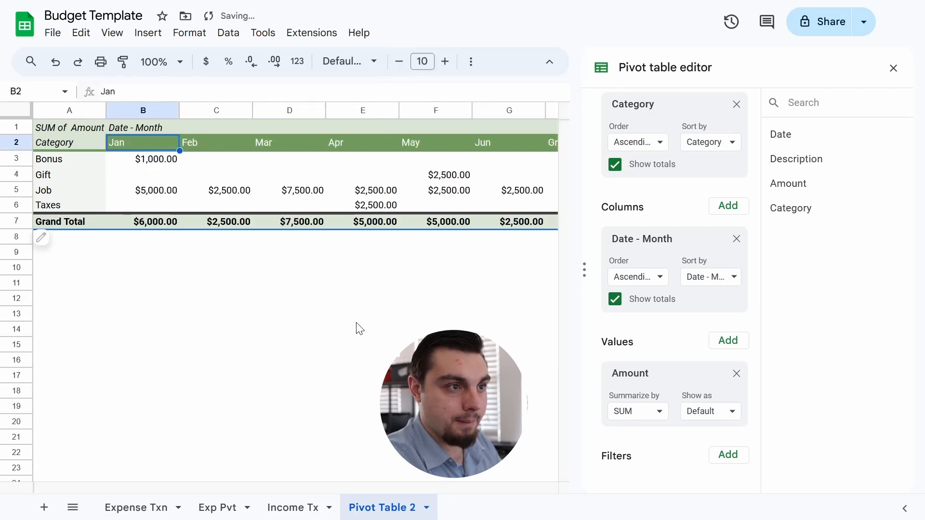
click(892, 68)
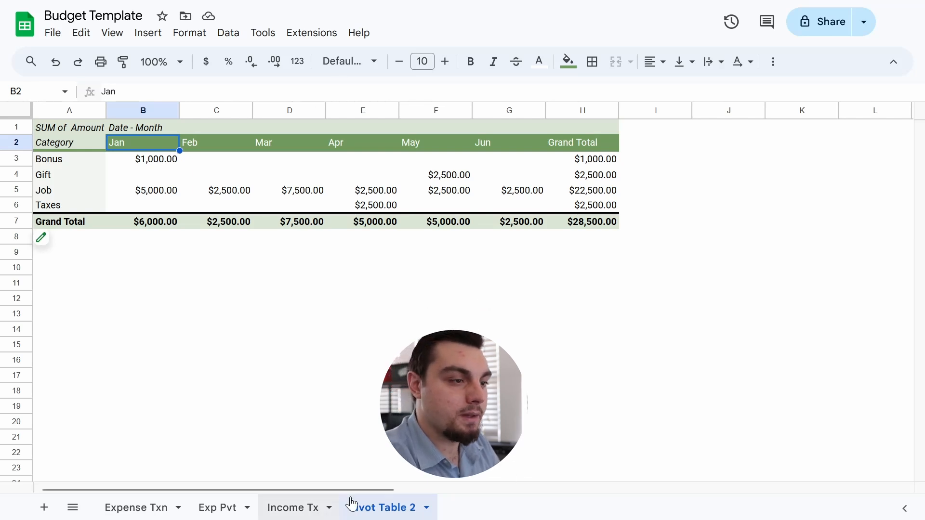
- Rename the income pivot table sheet as Inc Pvt
double_click(369, 512)
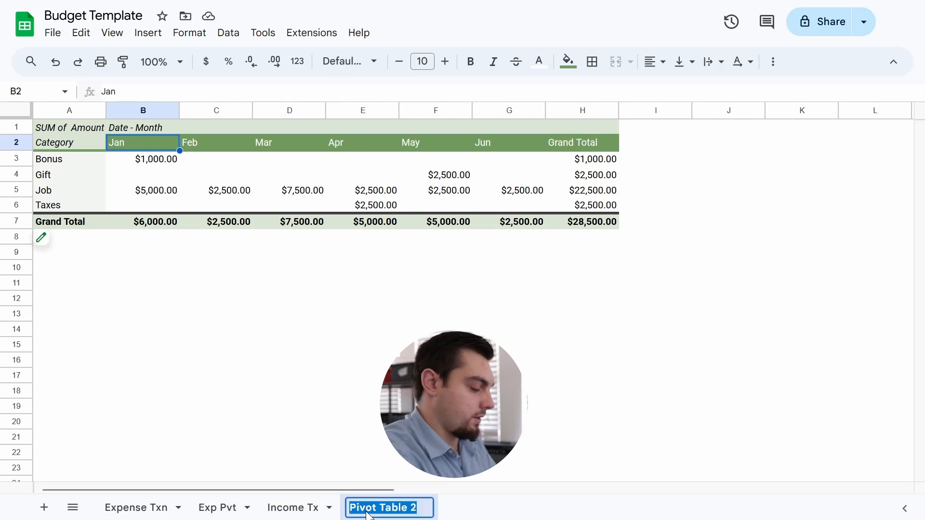
text(Inc Pvt)
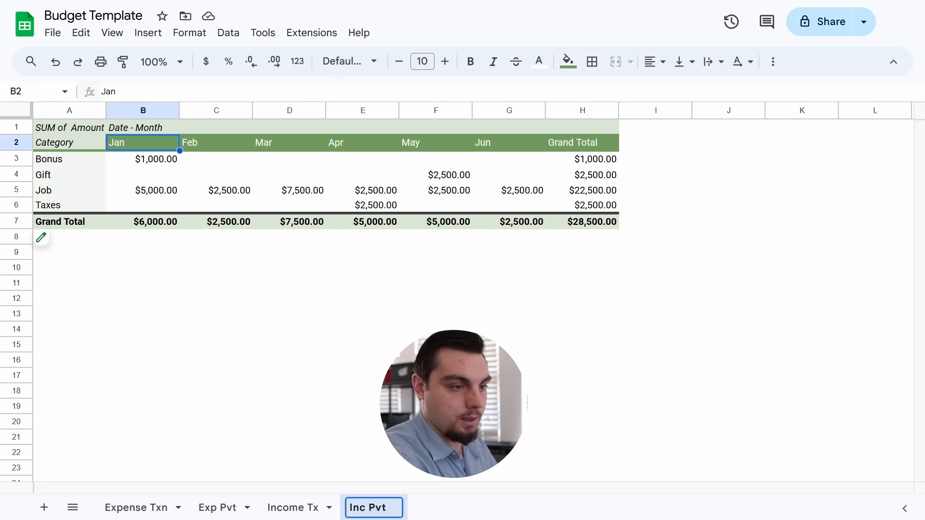
key(Return)
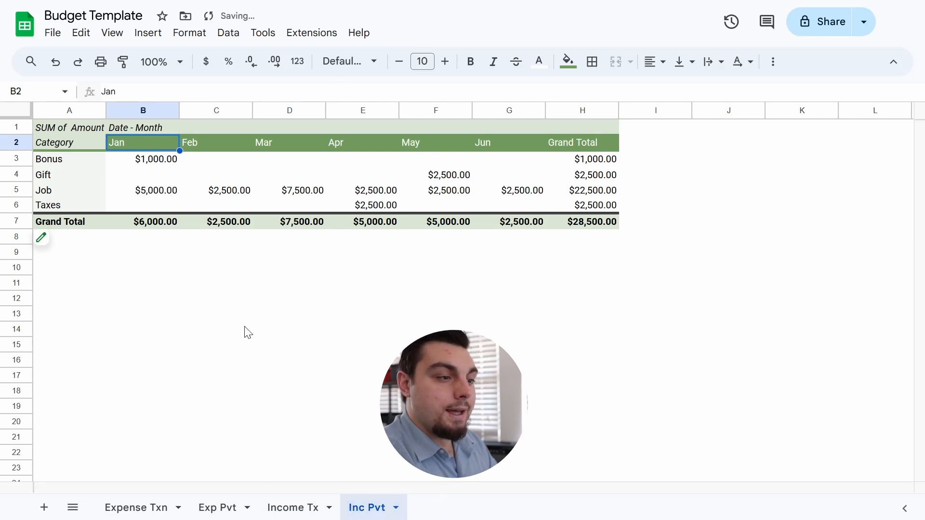
- Add a new sheet and name it Monthly Summary
click(44, 508)
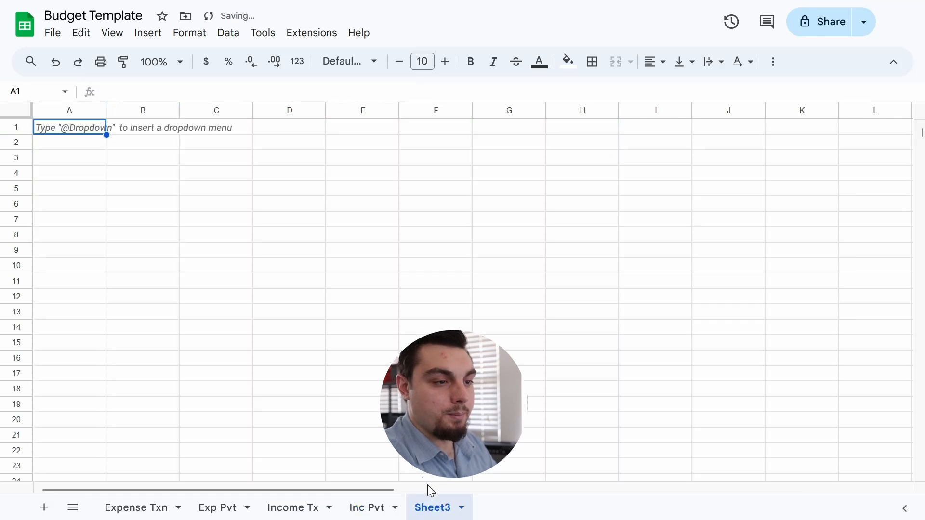
text(Monthly Summary)
key(Return)
click(239, 405)
click(113, 206)
- Enter the labels total income in B2 and Total Expense in B3 of the Monthly Summary sheet
click(130, 144)
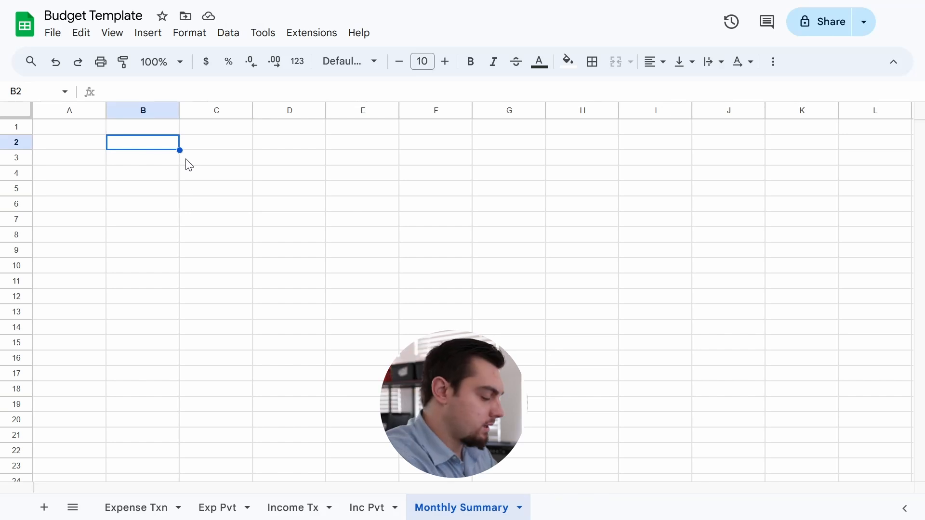
text(Income)
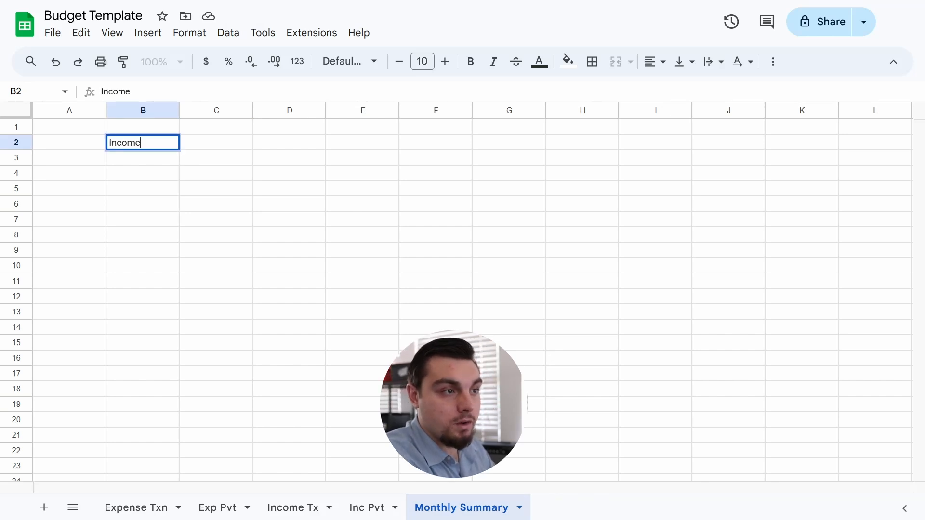
key(Return)
text(E)
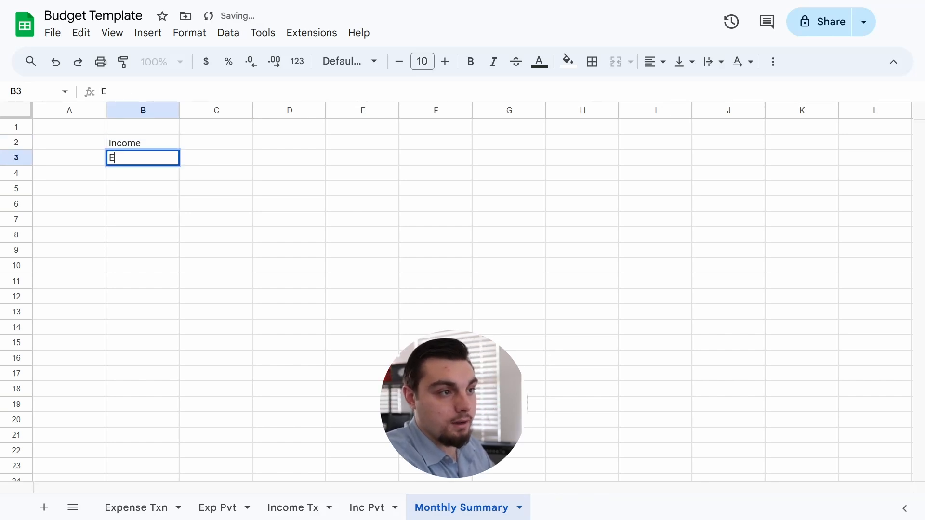
key(Up)
text(total)
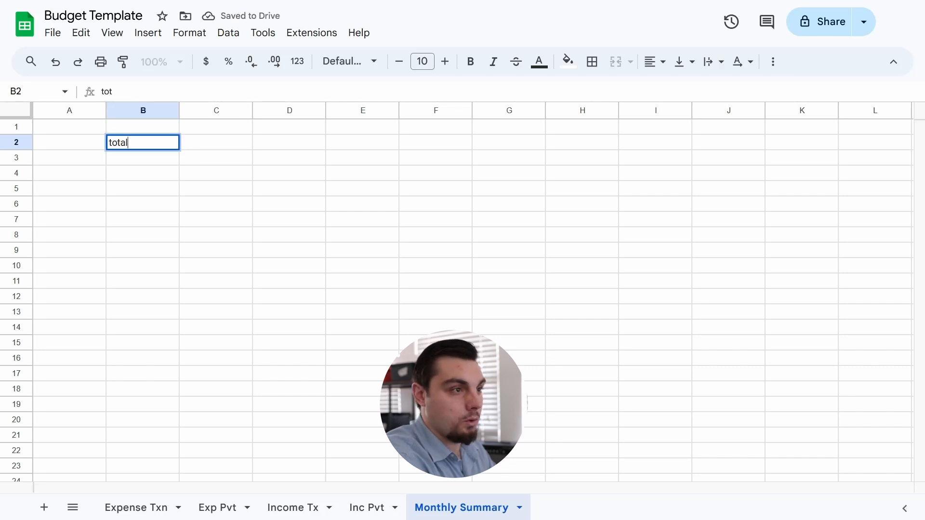
text( income)
key(Return)
text(T)
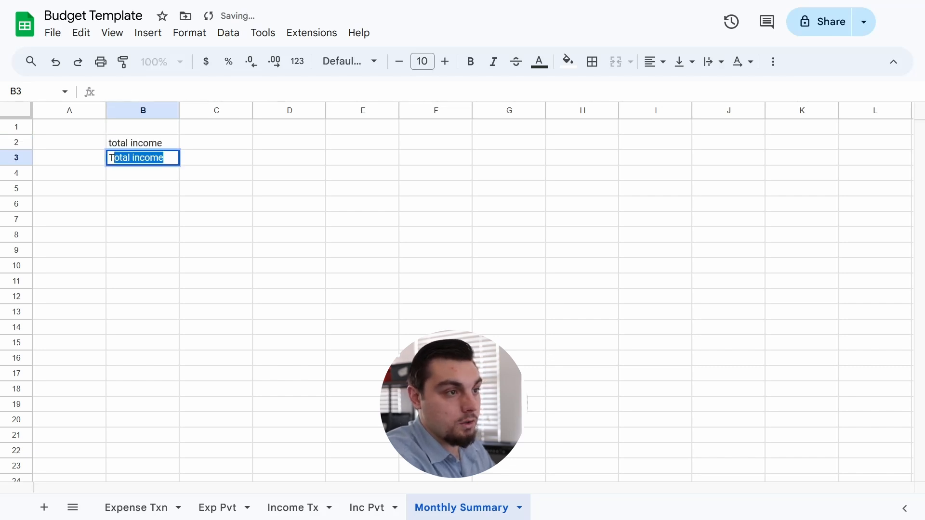
text(otal)
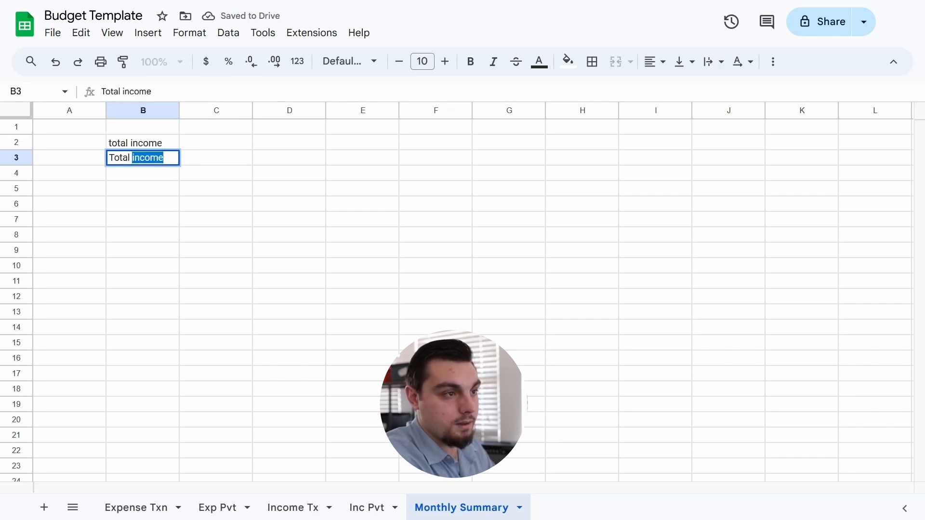
key(Return)
- Enter the heading Expense per category in B5 of the Monthly Summary sheet
key(Return)
key(Return)
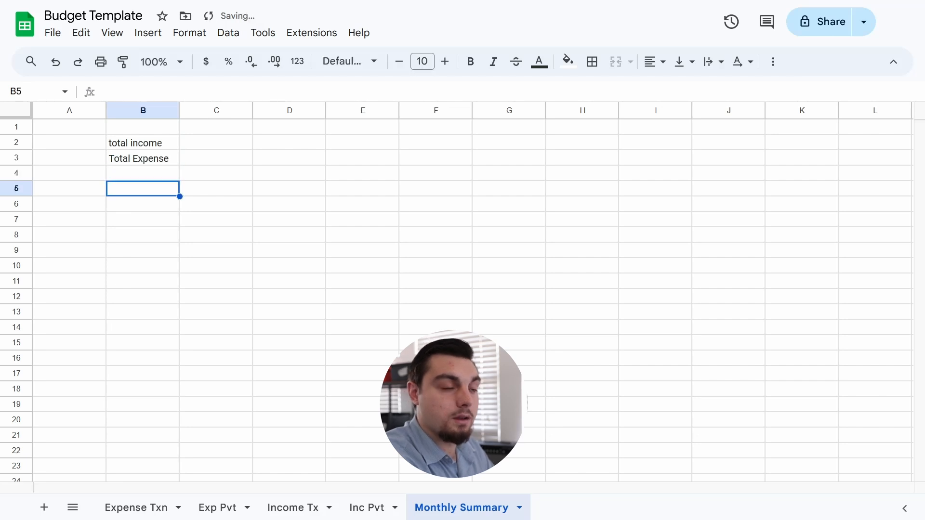
text(Expense per)
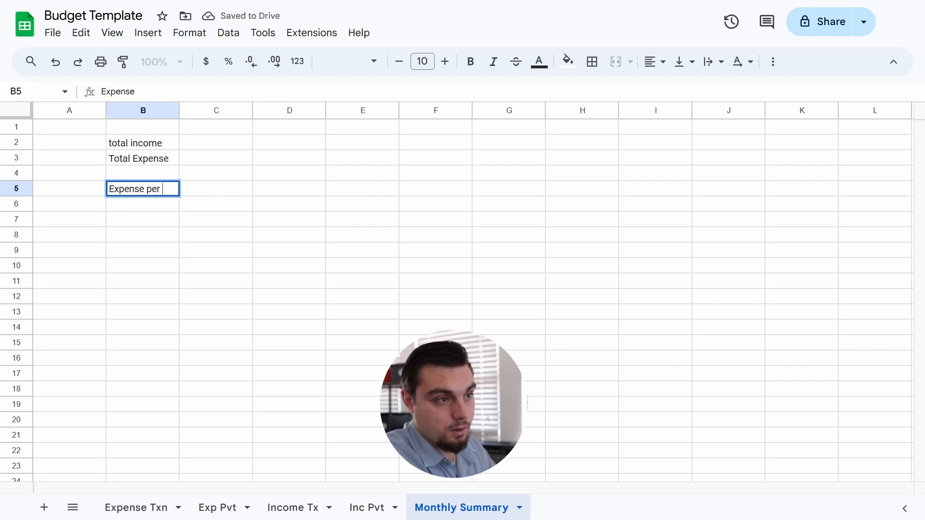
text( catet)
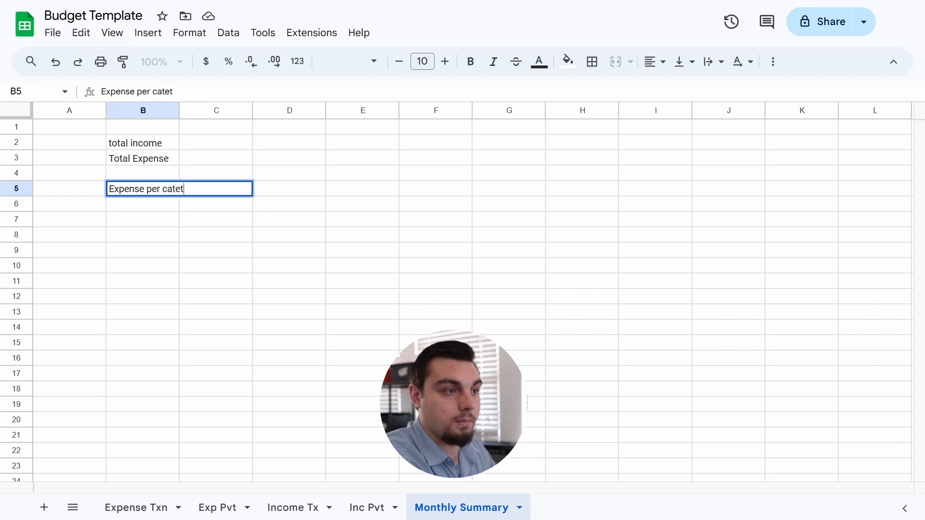
key(BackSpace)
text(go)
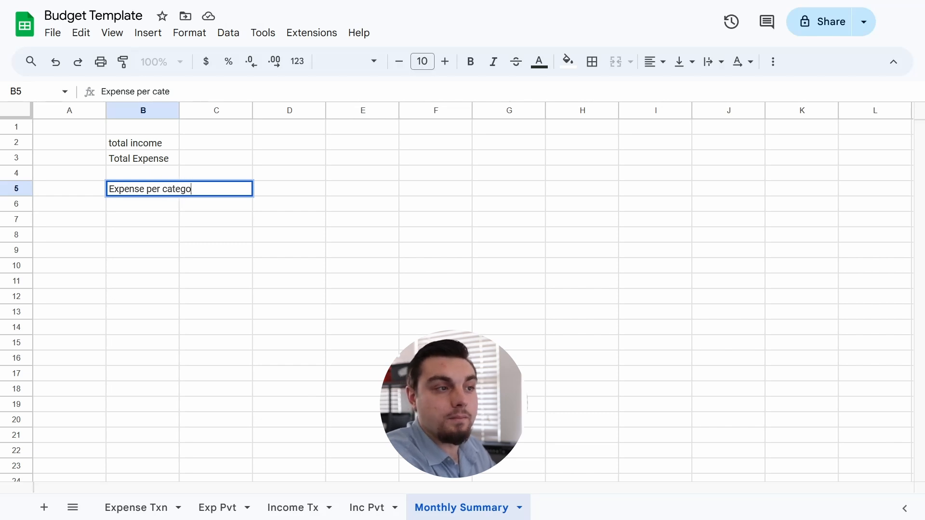
text(ry)
key(Return)
click(370, 159)
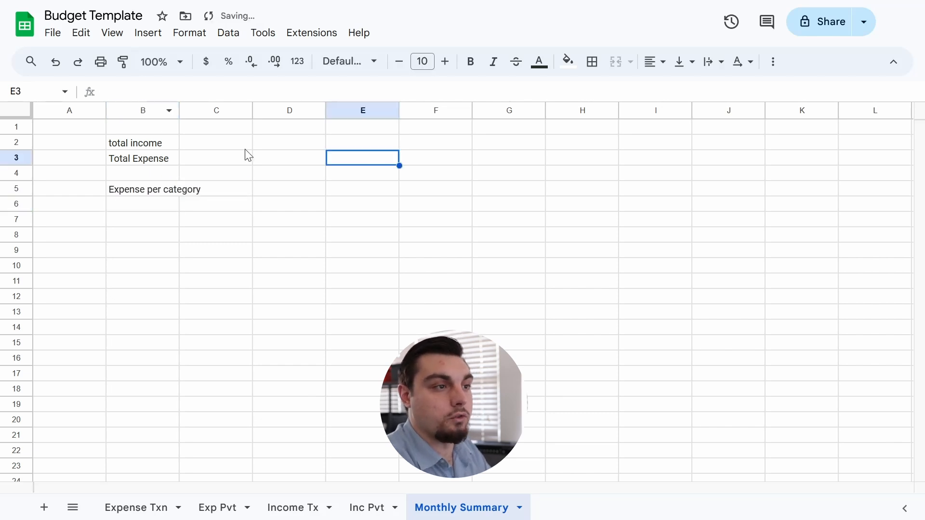
- Link C2, beside total income, to the January grand total with the formula ='Inc Pvt'!B7
click(242, 151)
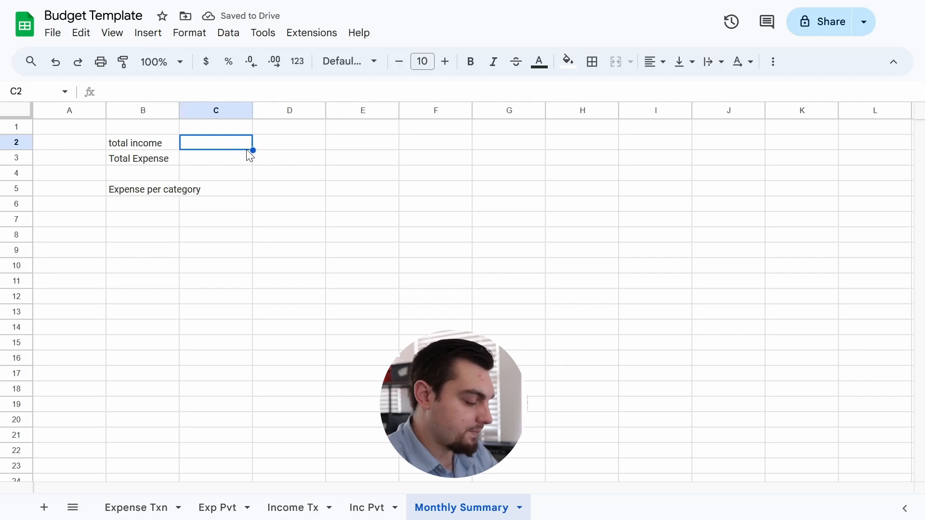
text(=)
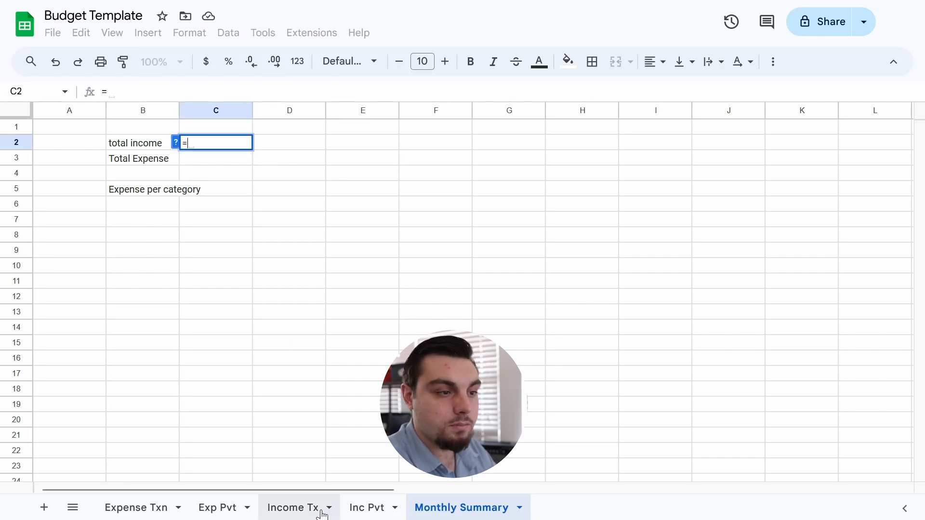
click(367, 508)
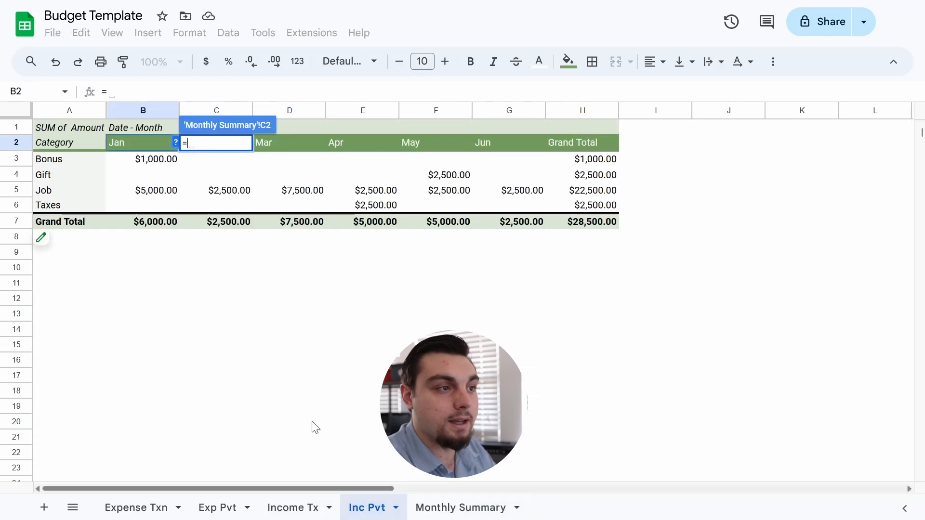
click(161, 227)
key(Return)
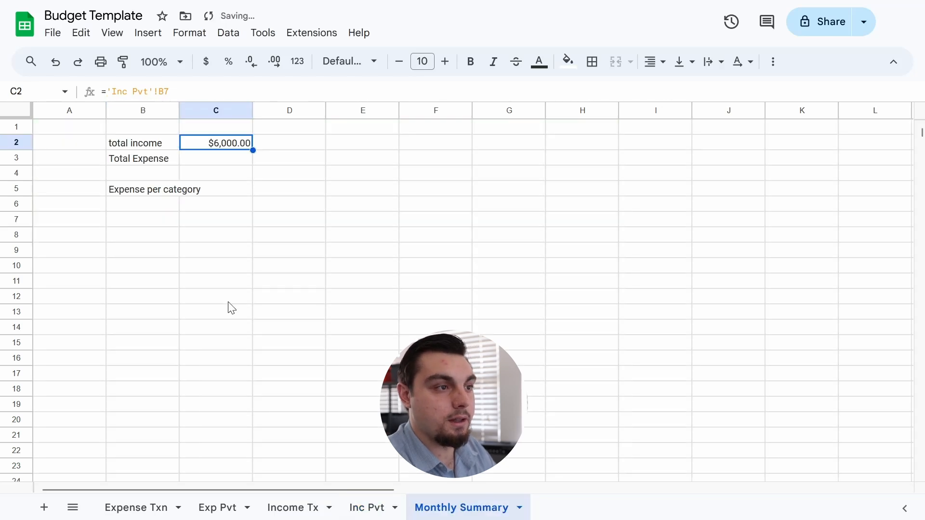
- Link C3, beside Total Expense, to the January grand total with the formula ='Exp Pvt'!B11
click(207, 164)
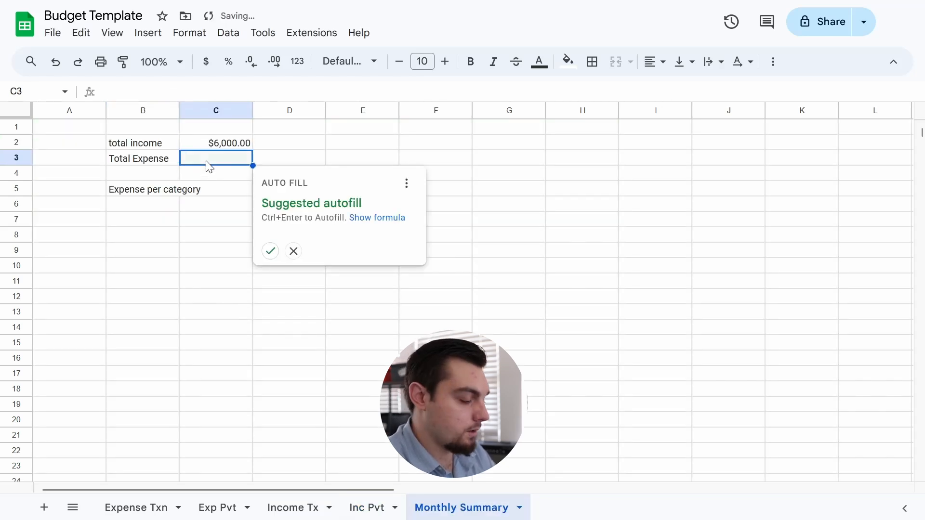
text(=)
click(138, 505)
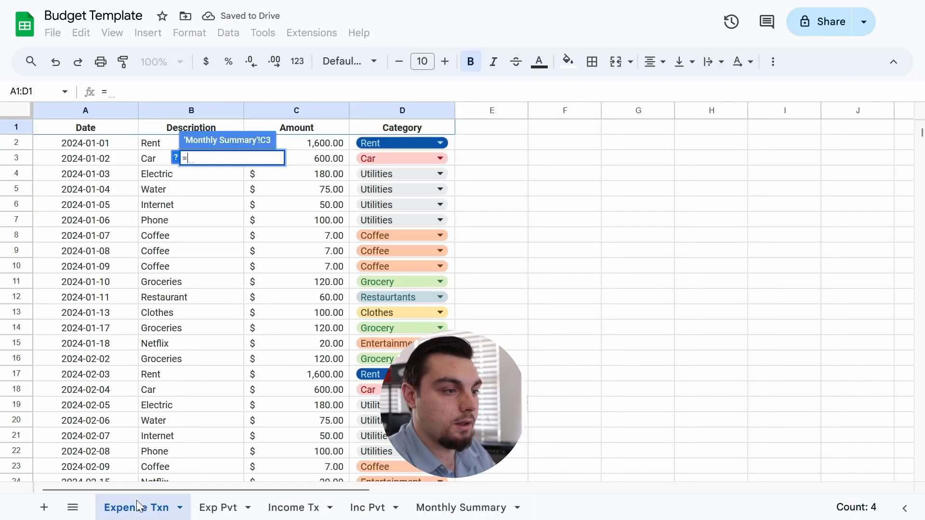
click(214, 507)
click(144, 285)
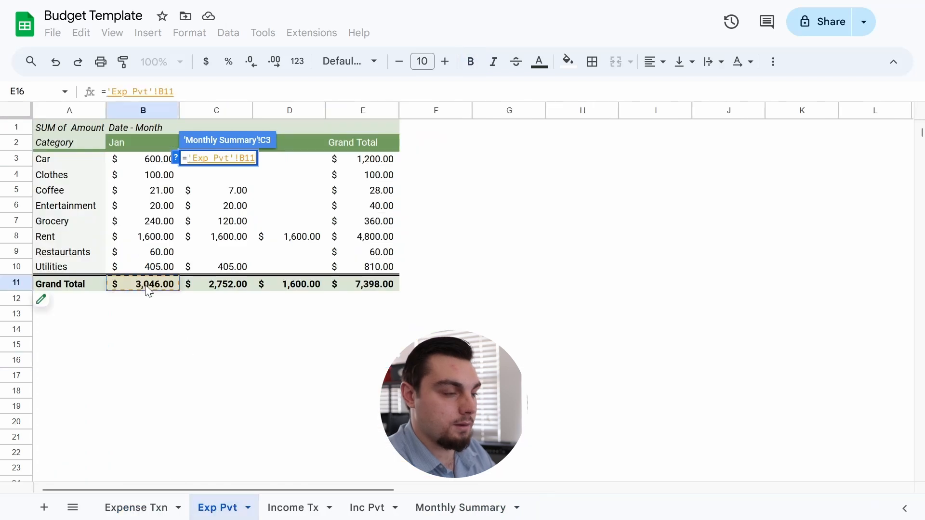
key(Return)
click(323, 298)
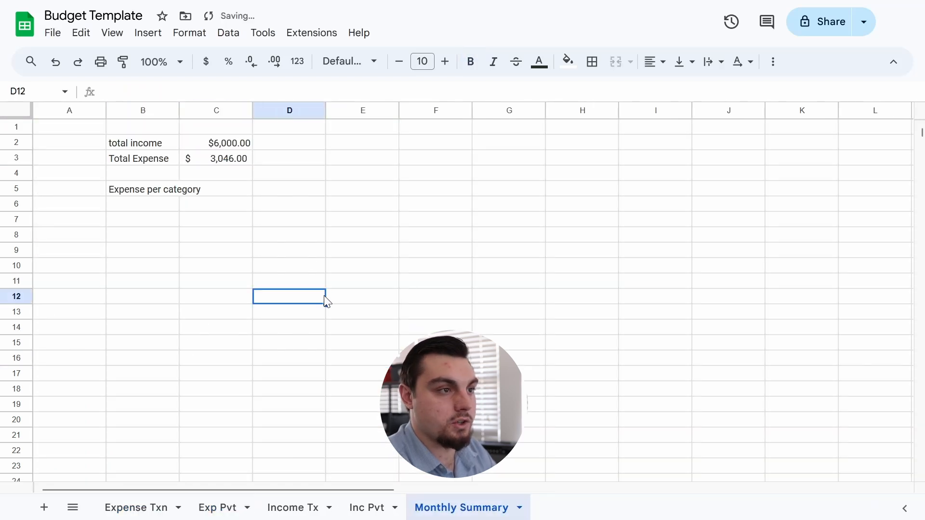
click(309, 145)
click(376, 223)
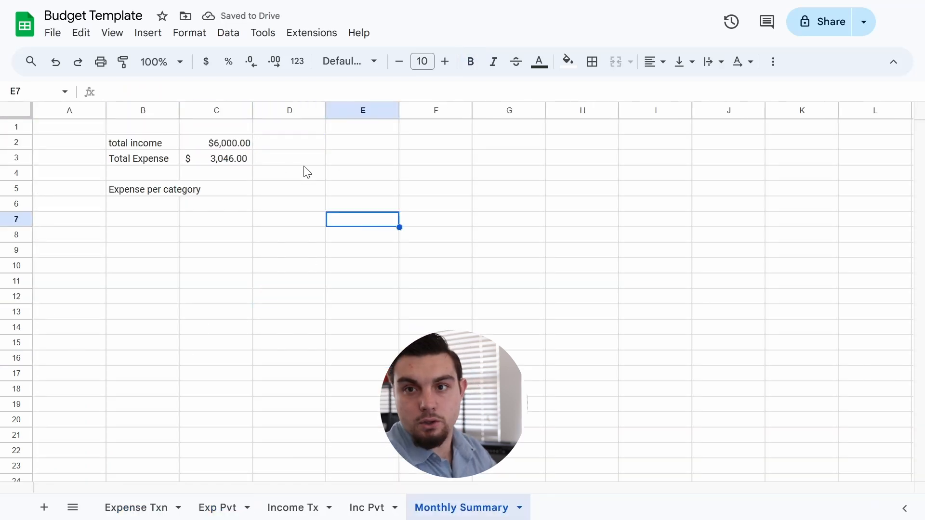
- Insert a chart on the Monthly Summary sheet from the income and expense totals in B2:C3
drag(178, 143, 192, 160)
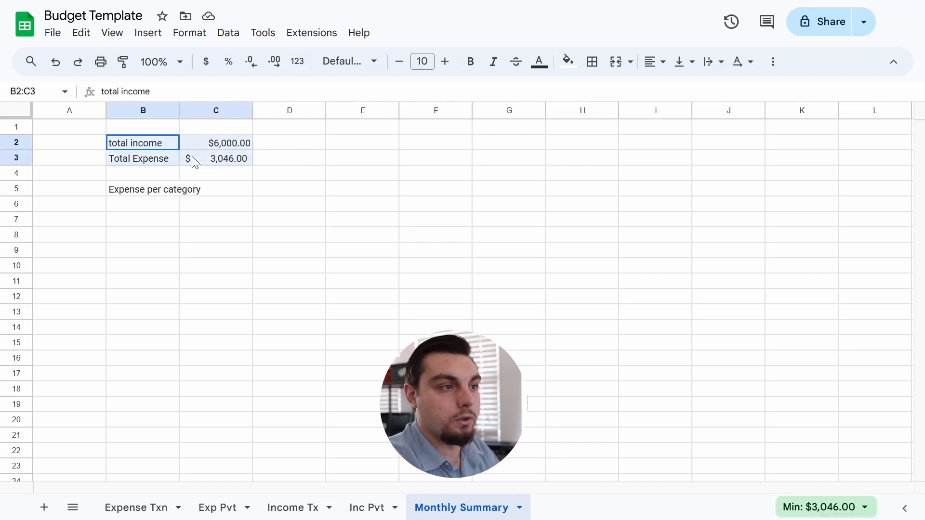
click(153, 41)
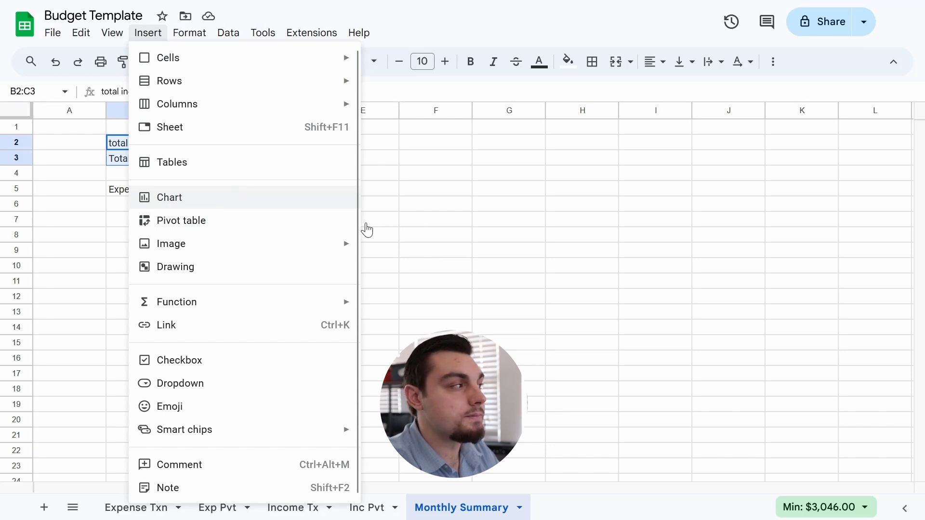
click(367, 230)
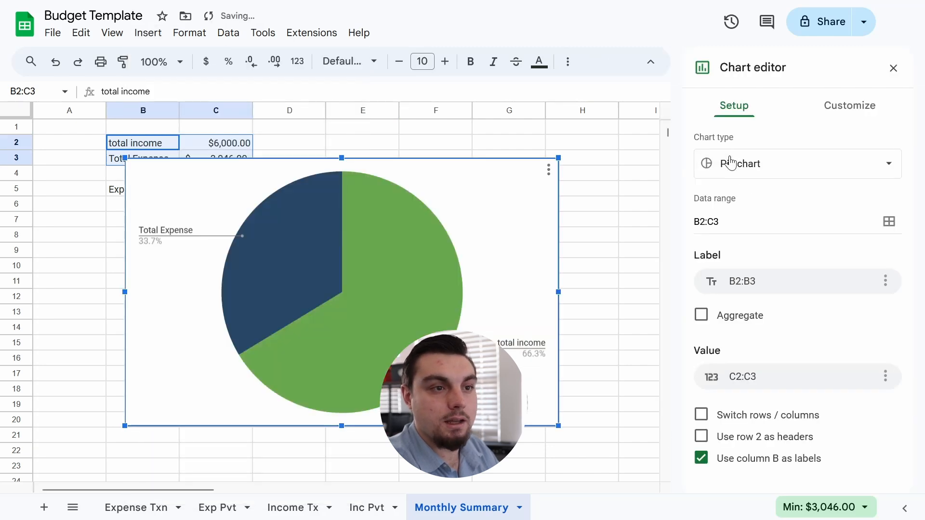
- Change the income and expense totals chart from a pie chart to a bar chart
click(731, 162)
click(758, 322)
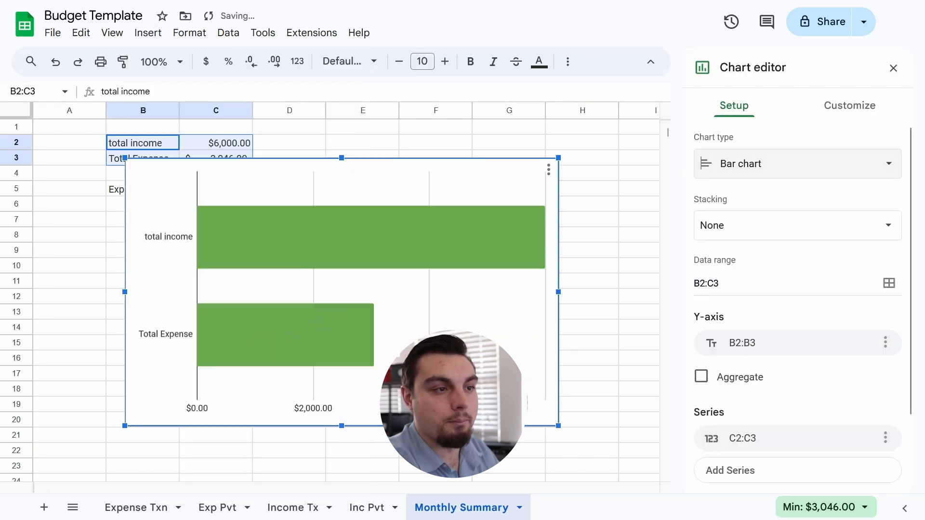
scroll(770, 244, down, 2)
scroll(770, 243, up, 2)
- Turn on data labels for the bars in the income and expense totals chart
click(836, 120)
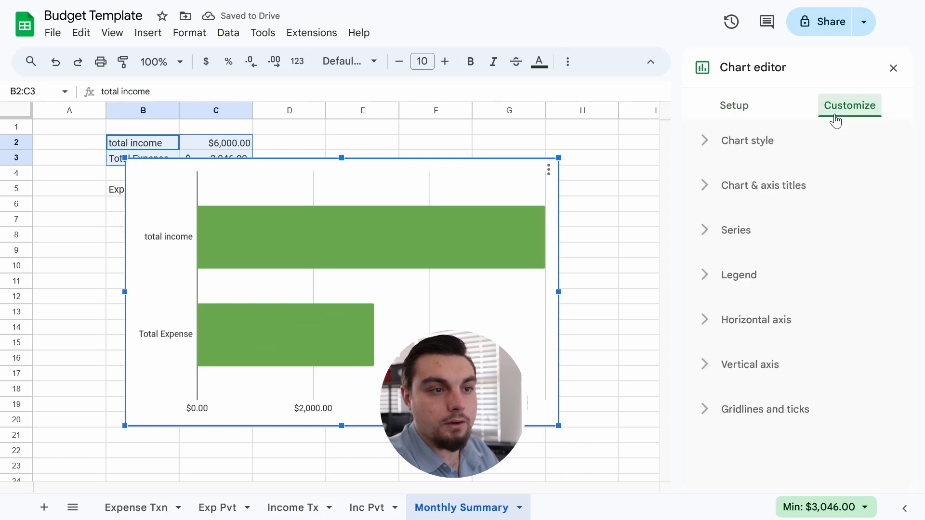
click(699, 285)
scroll(790, 357, down, 3)
scroll(773, 320, up, 3)
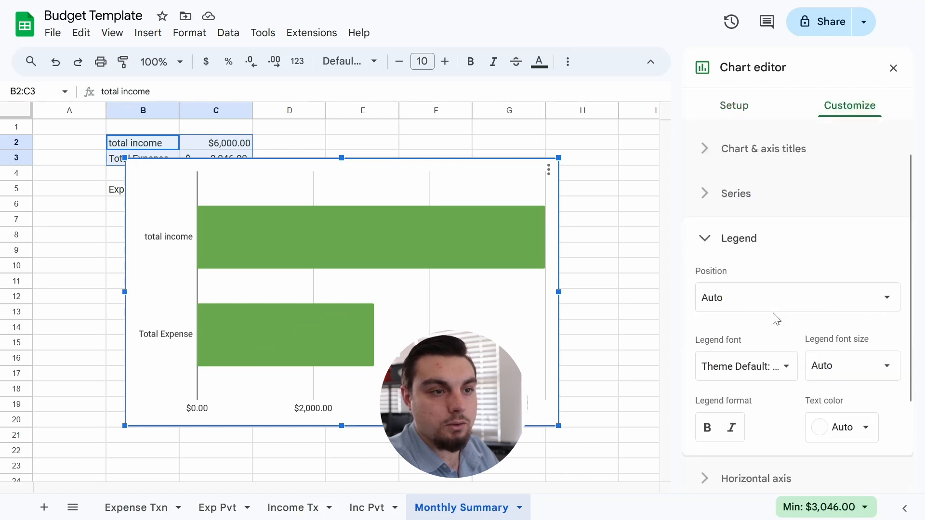
click(722, 282)
click(712, 248)
scroll(756, 338, down, 4)
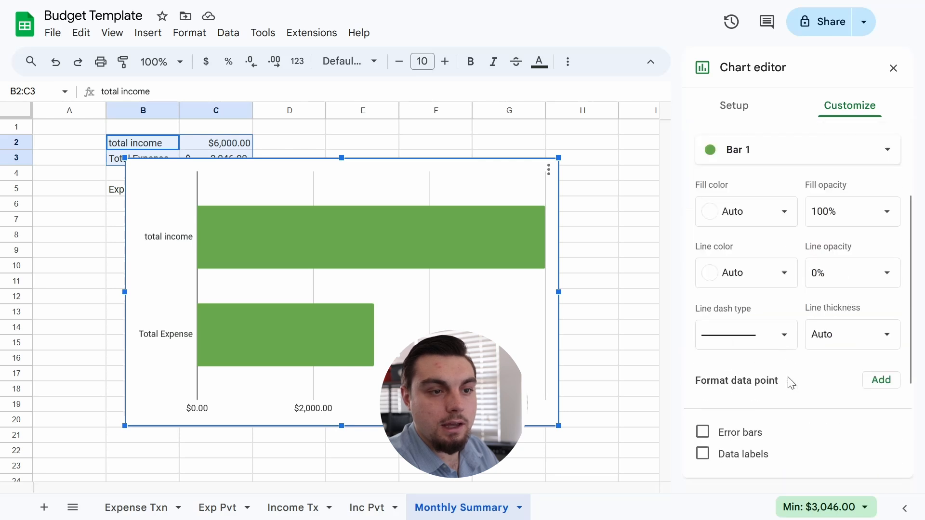
click(750, 392)
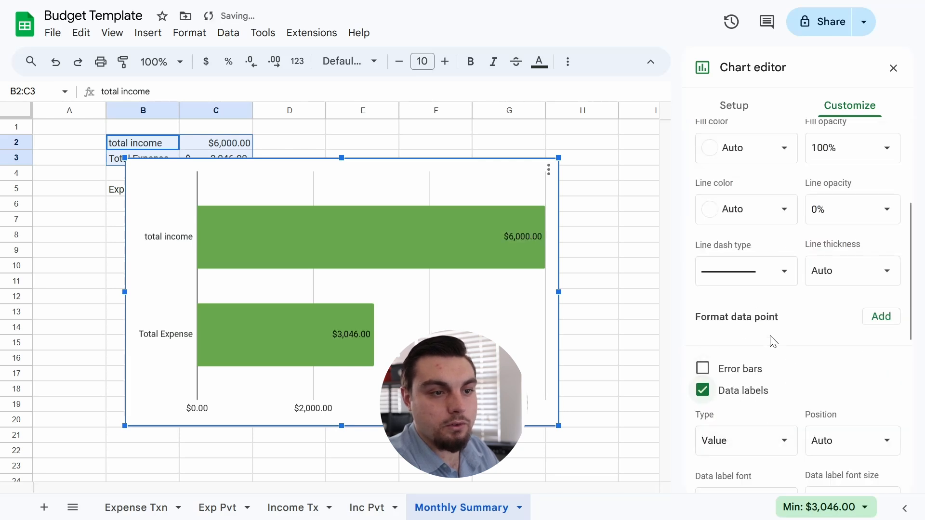
- Set the text color of the totals chart's data labels to white
scroll(780, 314, down, 4)
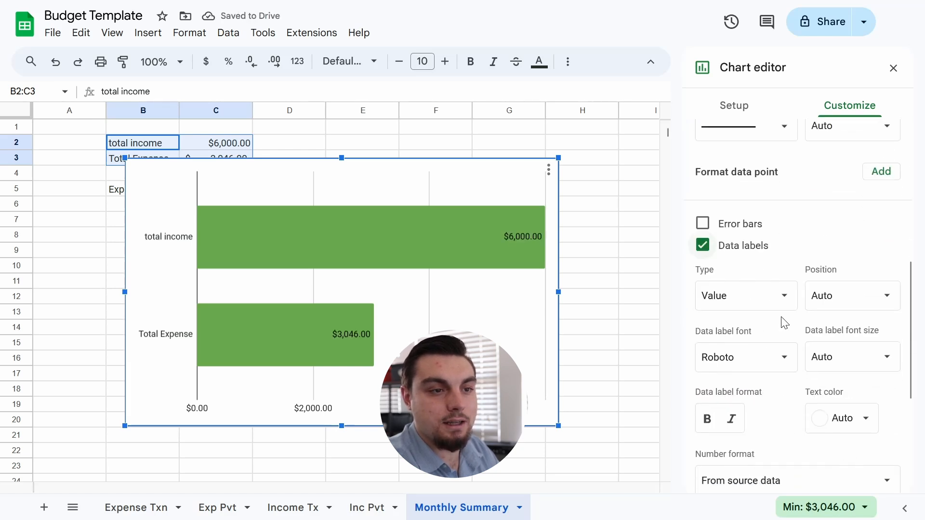
click(812, 379)
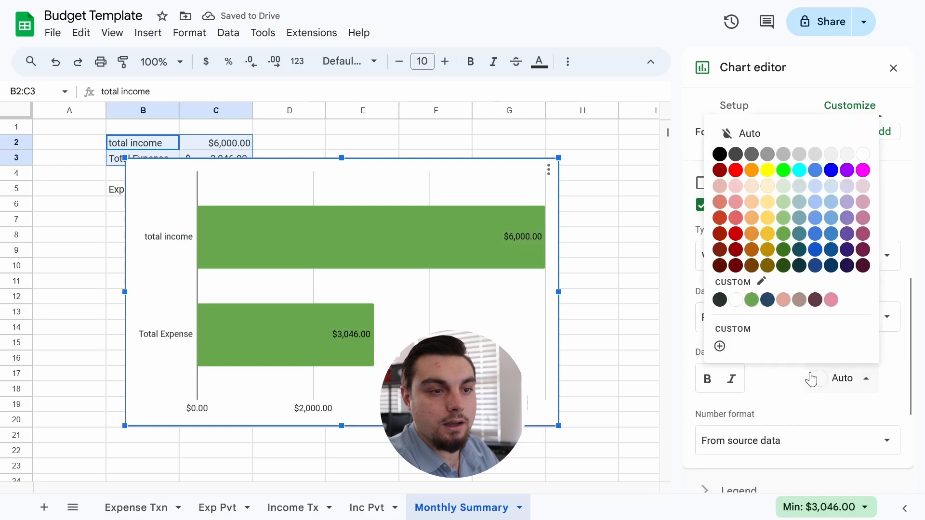
click(735, 300)
click(602, 191)
- Shrink the totals chart's height and place it beside the income and expense totals, spanning about columns D to I and rows 1 to 6
click(371, 337)
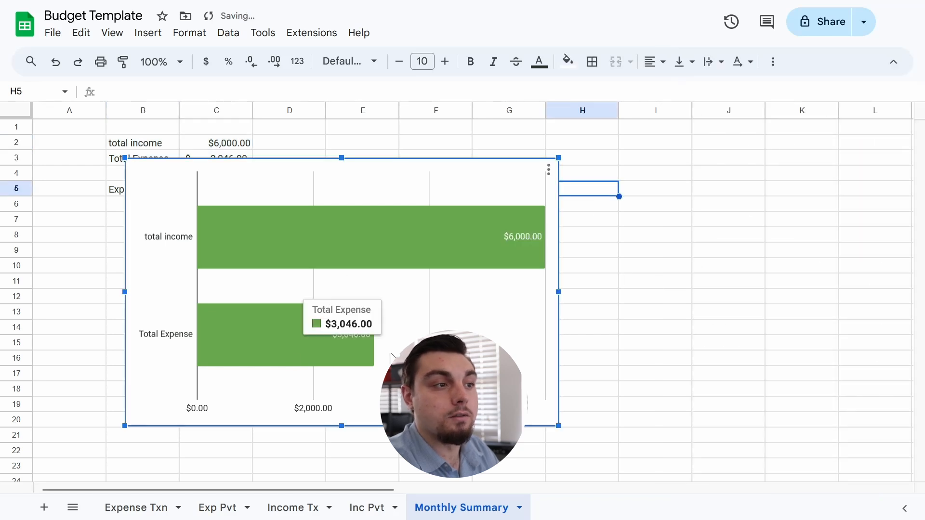
drag(342, 425, 537, 182)
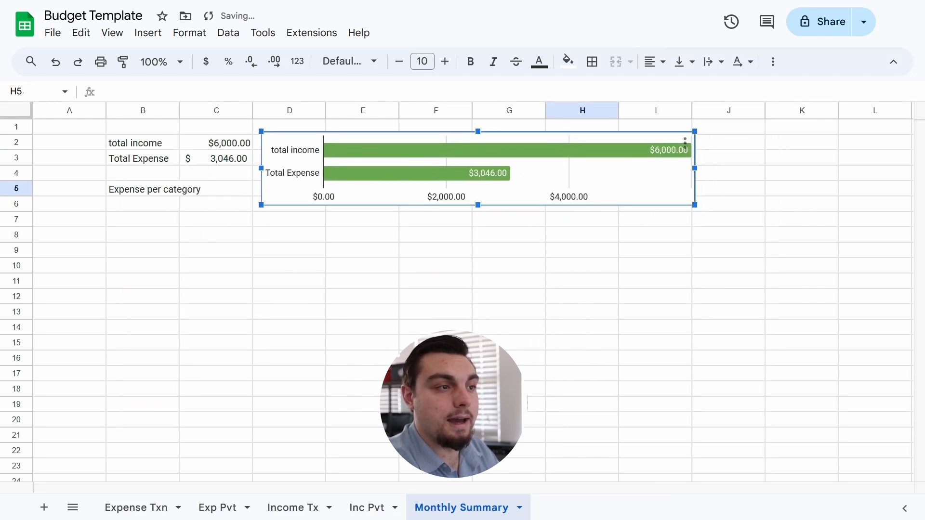
click(282, 301)
click(216, 219)
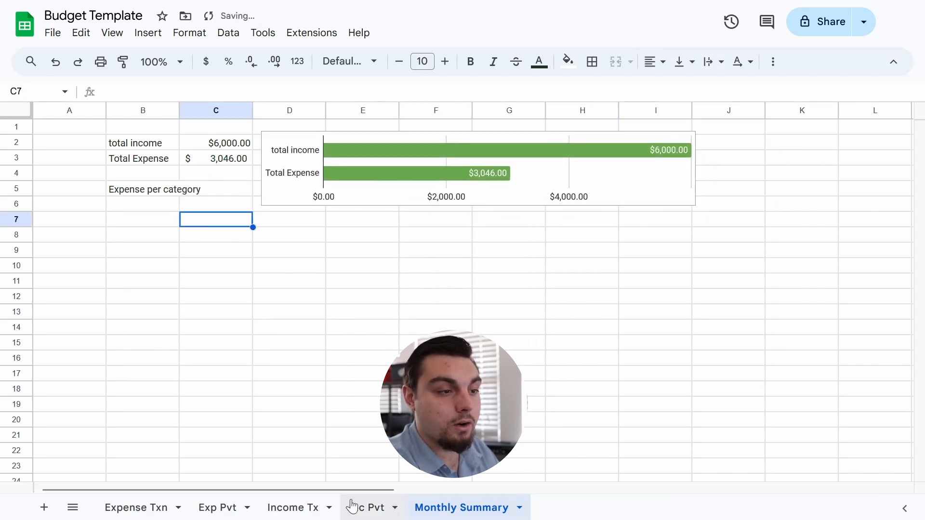
- Insert a bar chart on the Exp Pvt sheet from the January expenses by category in A3:B10
click(225, 507)
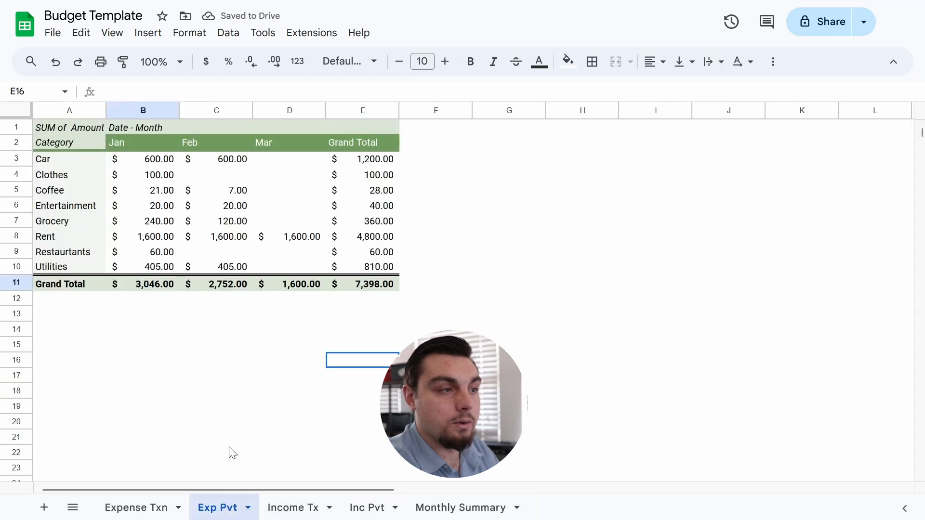
drag(139, 164, 97, 267)
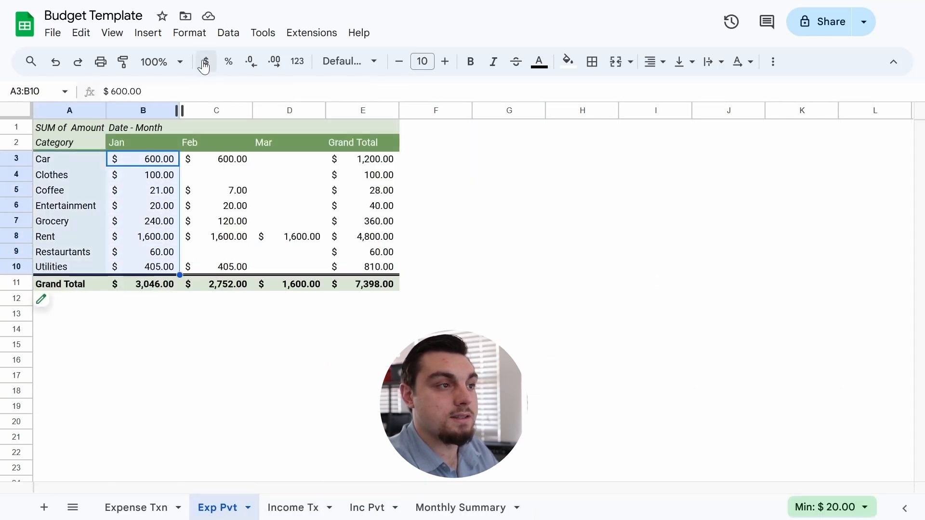
click(148, 33)
click(239, 202)
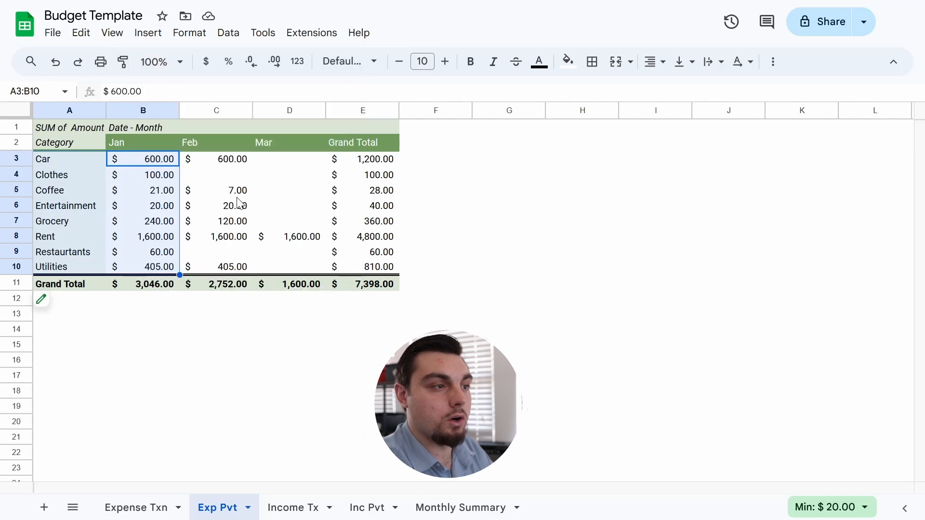
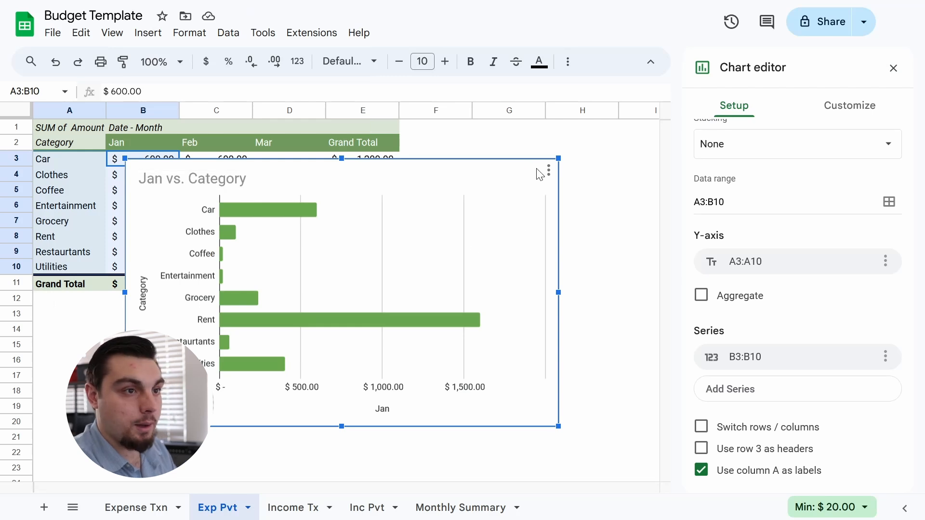
- Copy the January category chart from Exp Pvt and paste it at D8 on the Monthly Summary sheet, below the totals chart
click(549, 171)
click(564, 285)
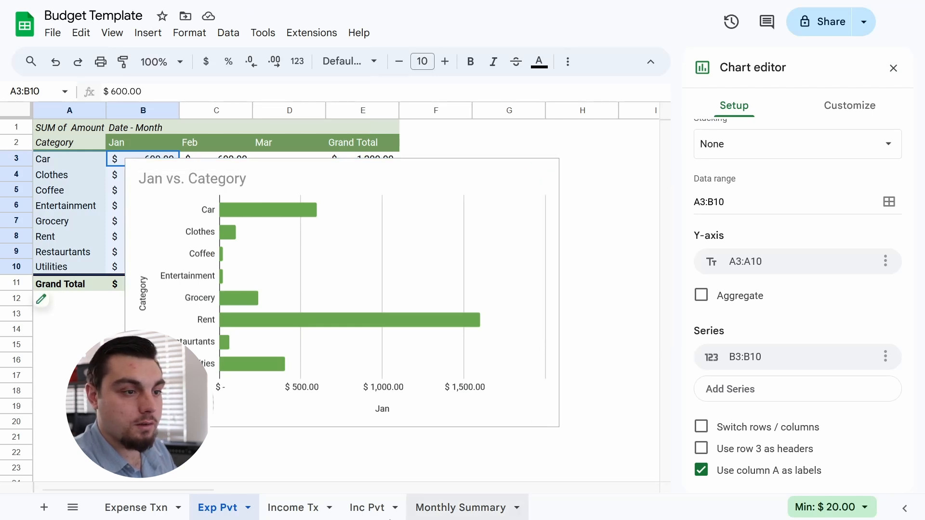
click(484, 508)
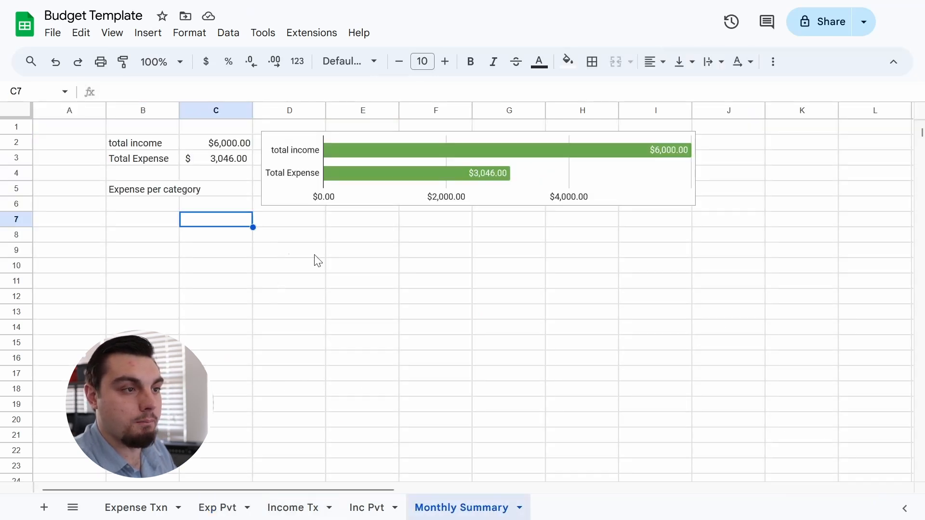
click(285, 249)
click(280, 239)
key(ctrl+v)
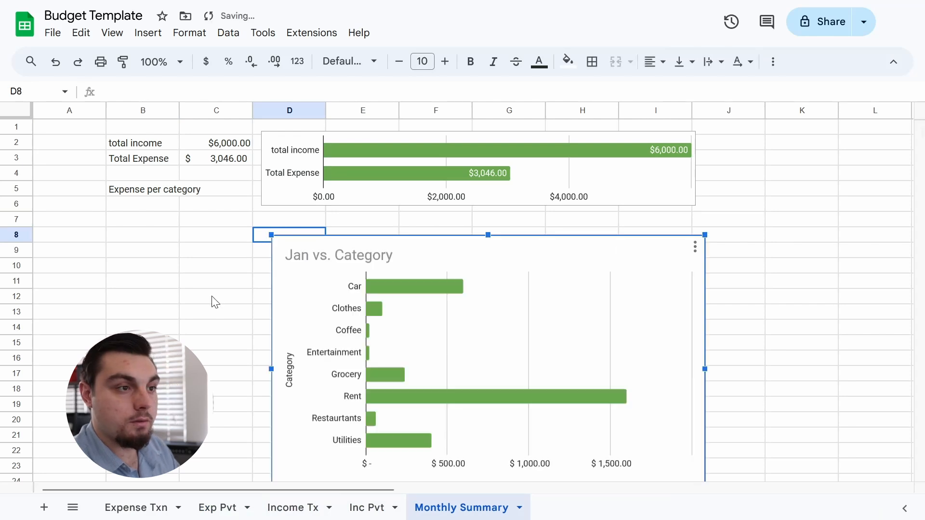
drag(498, 259, 474, 252)
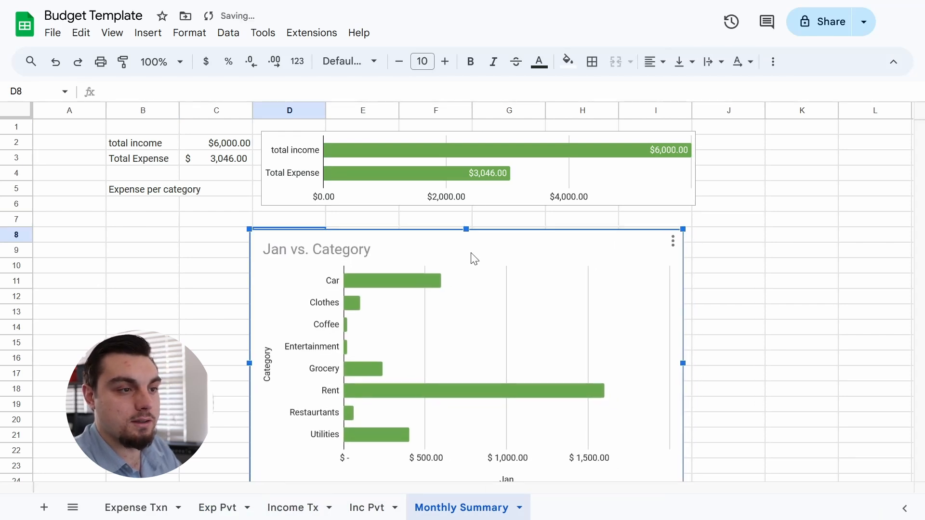
- Turn on data labels for the bars in the January category chart on the Monthly Summary sheet
click(672, 241)
click(698, 270)
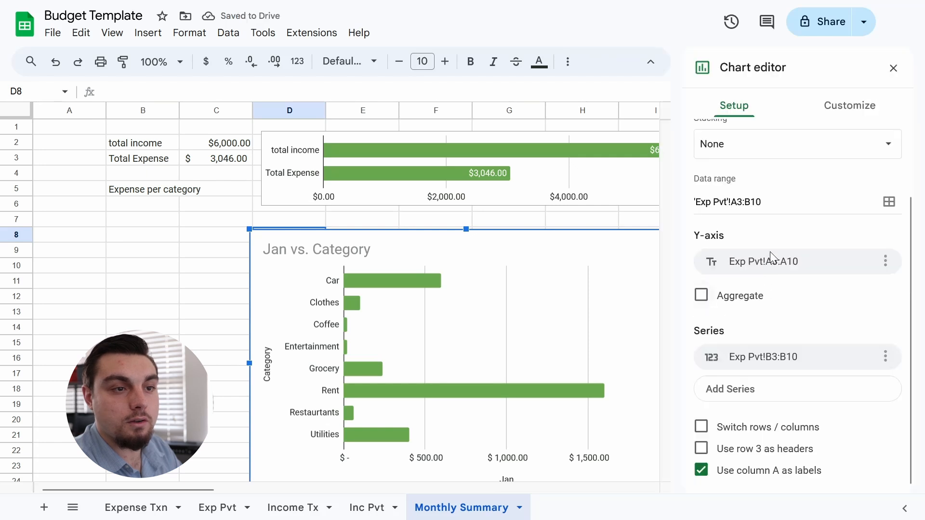
click(822, 109)
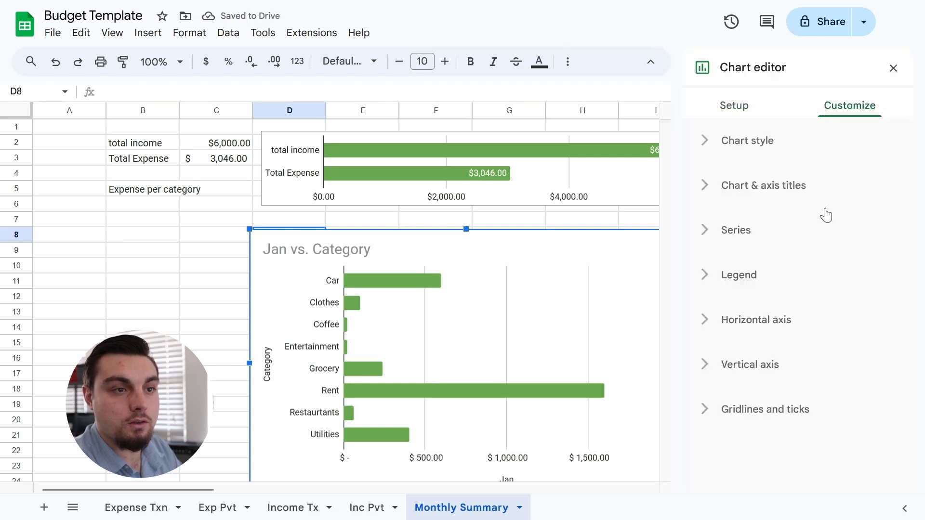
click(737, 242)
scroll(771, 366, down, 5)
click(714, 274)
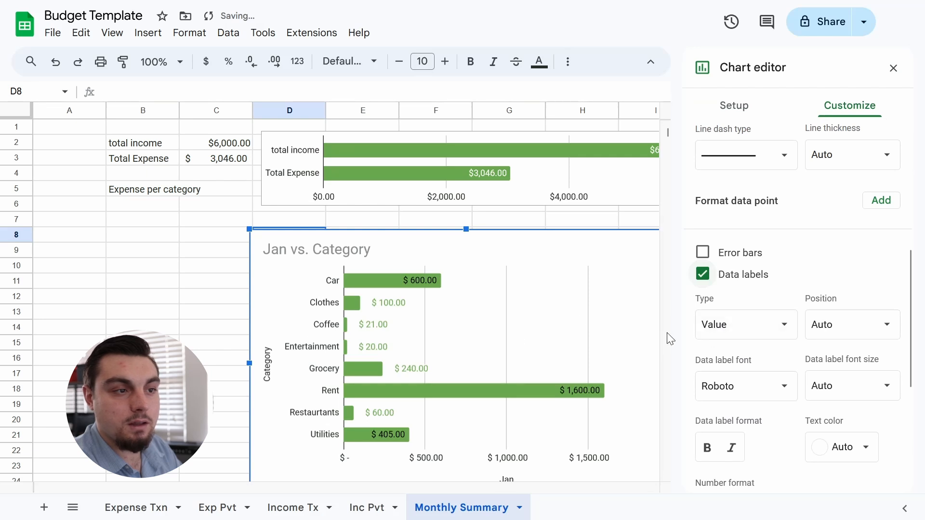
- Align the January category chart directly beneath the totals chart and review the sheet's layout
click(38, 328)
click(584, 258)
drag(572, 256, 584, 253)
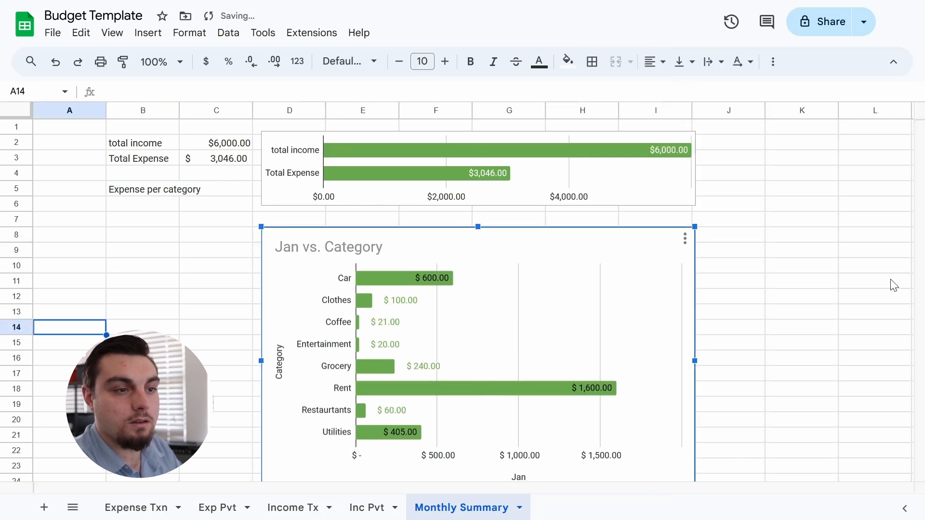
click(873, 285)
scroll(771, 294, down, 2)
scroll(742, 299, up, 2)
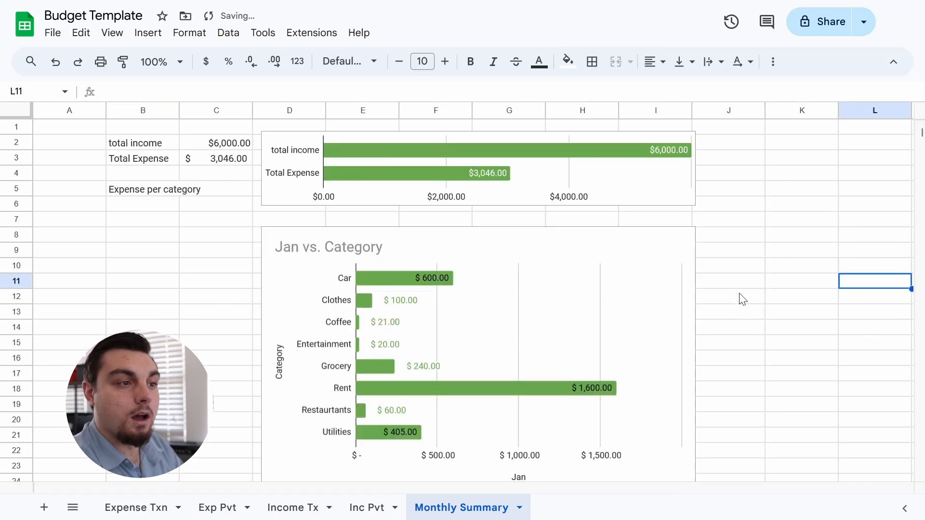
scroll(743, 298, down, 2)
scroll(739, 296, up, 2)
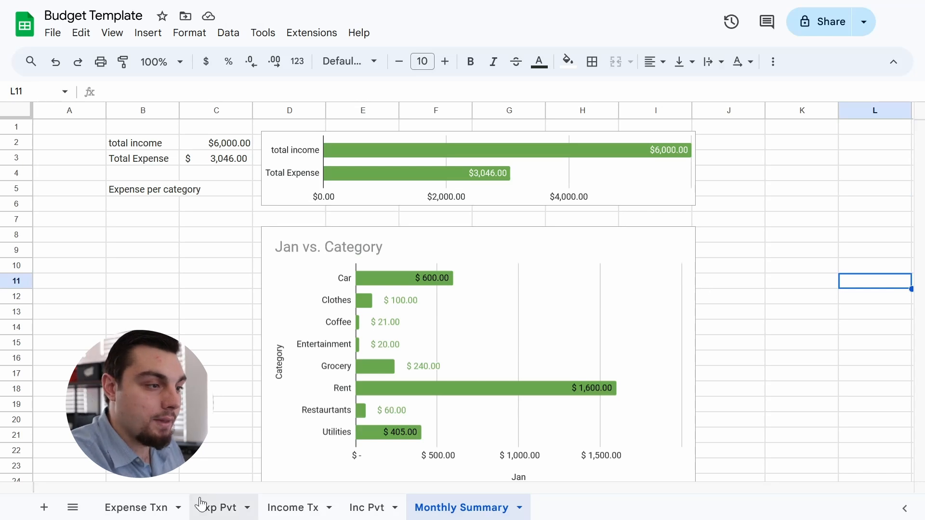
- Add a new sheet and name it Annual Summary
click(44, 508)
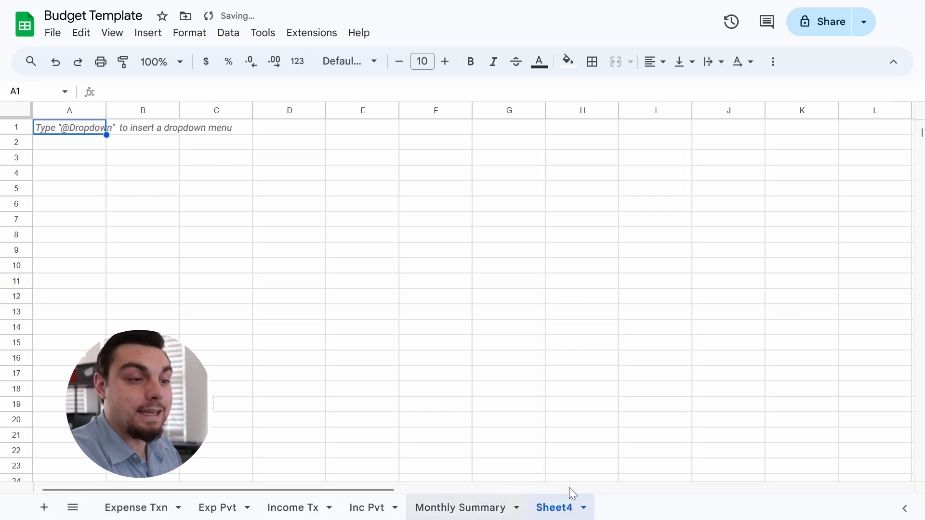
double_click(555, 506)
text(Annual Summary)
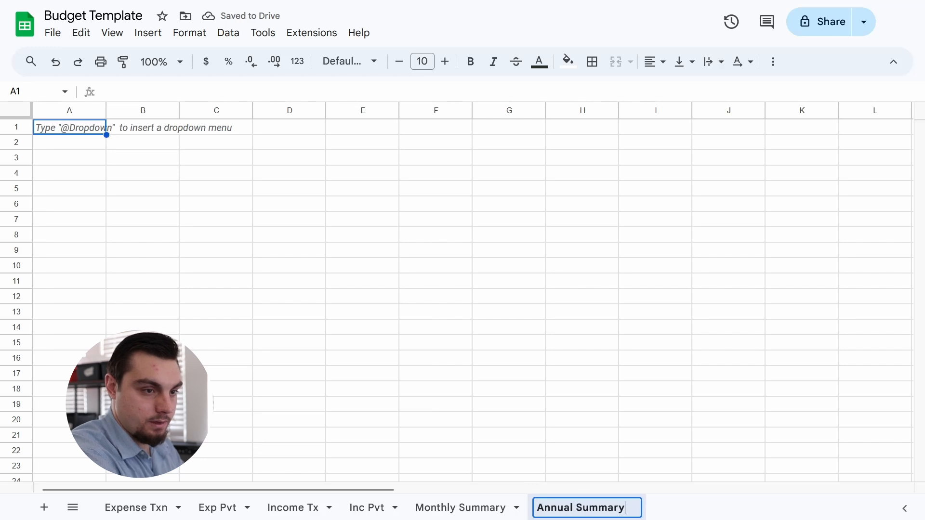
key(Return)
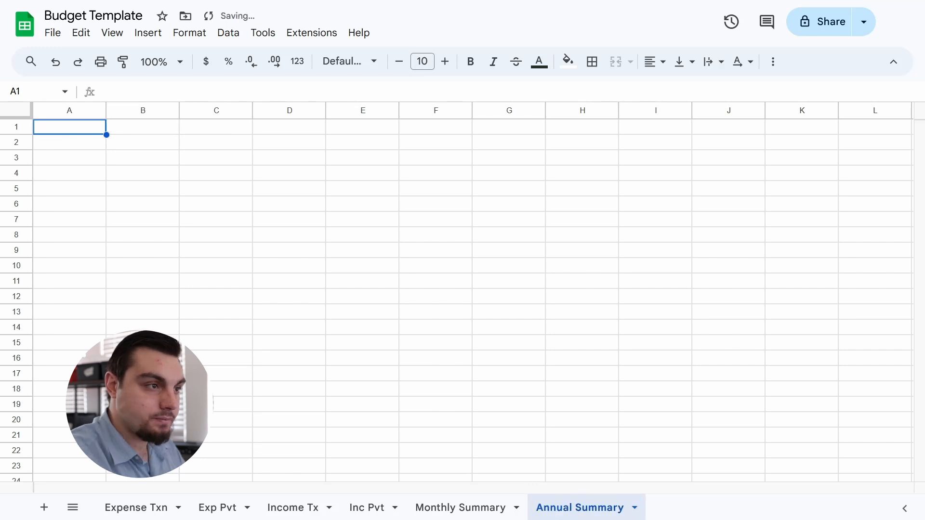
- Enter the row label Monthly Income in B2 of the Annual Summary sheet
click(206, 160)
click(173, 143)
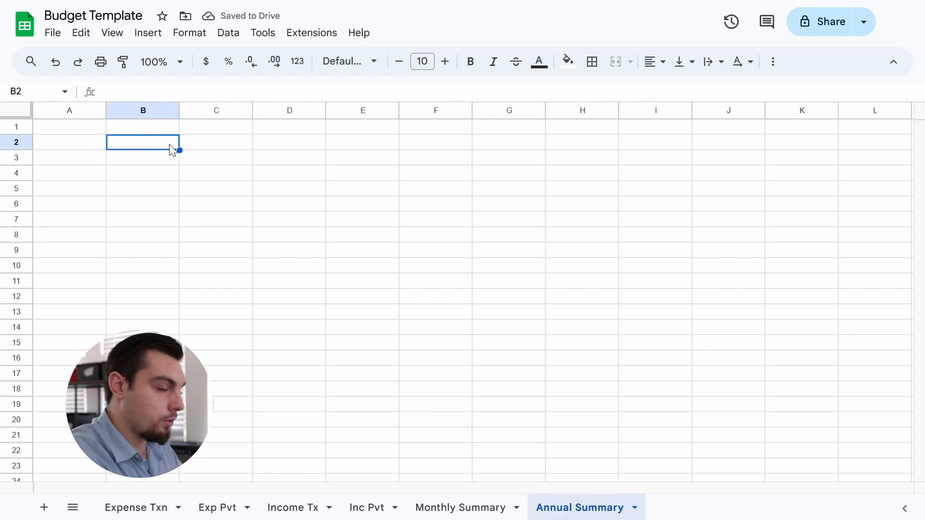
text(Monthly)
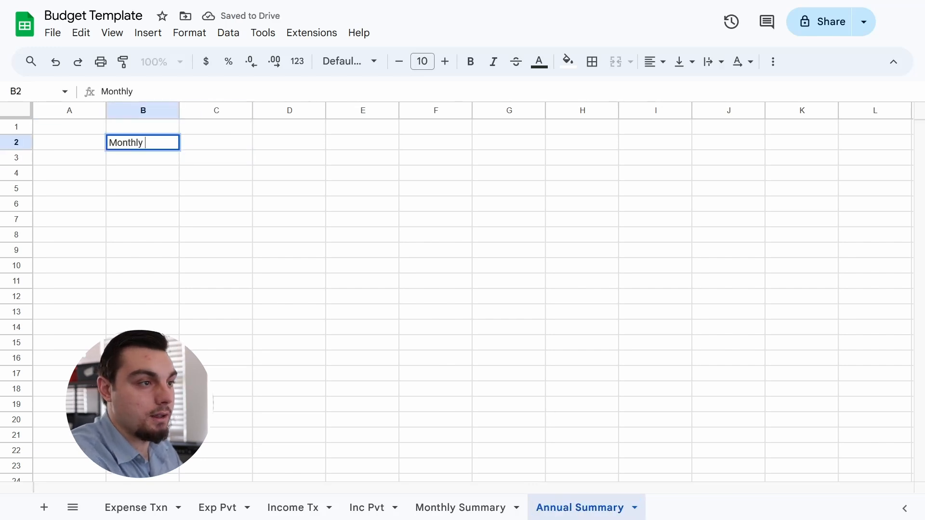
text( INcom)
key(BackSpace)
key(BackSpace)
text(come)
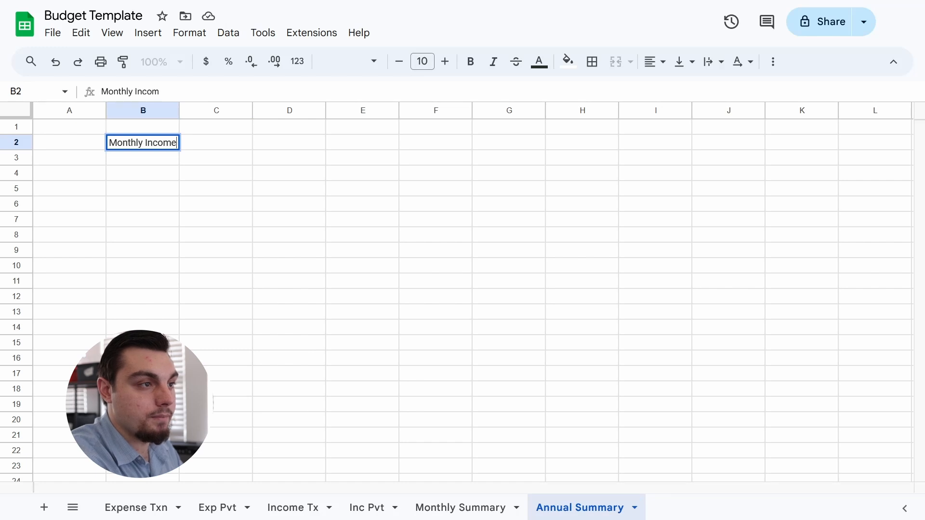
key(Return)
- Enter the row labels Monthly Expense in B3 and Net in B4 of the Annual Summary sheet
text(MO)
key(BackSpace)
text(only)
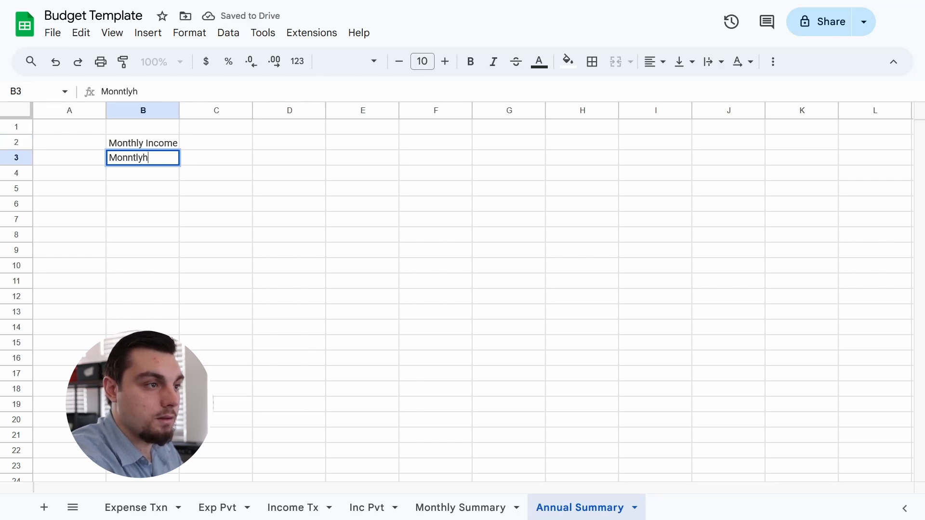
key(BackSpace)
text(thly Exp)
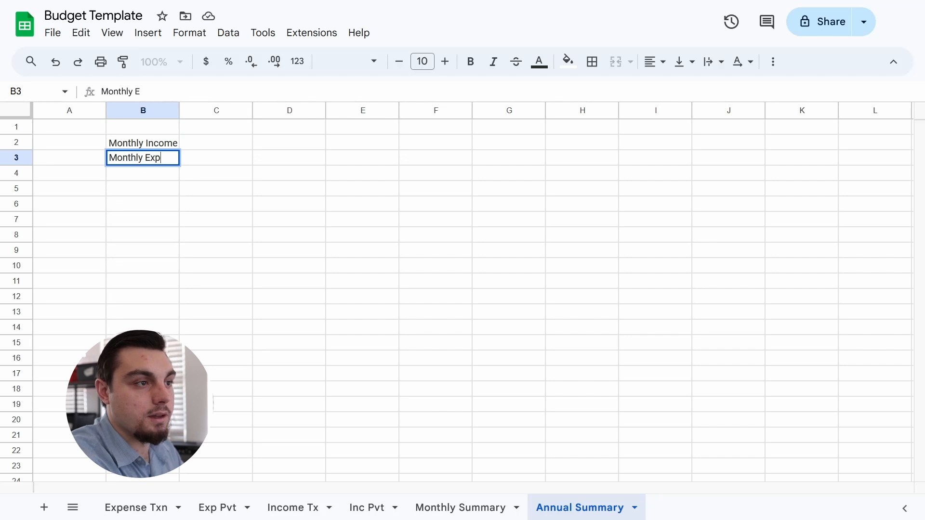
text(ense)
key(Return)
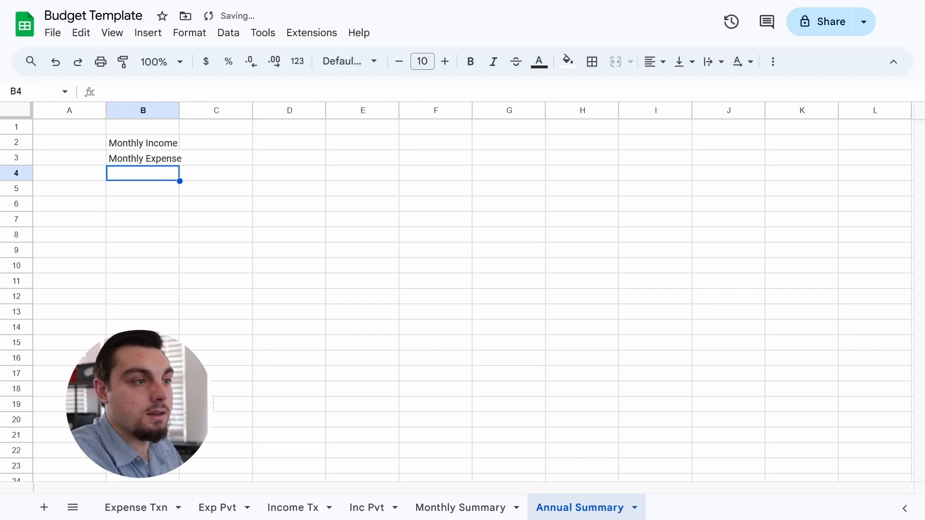
text(Net)
key(Return)
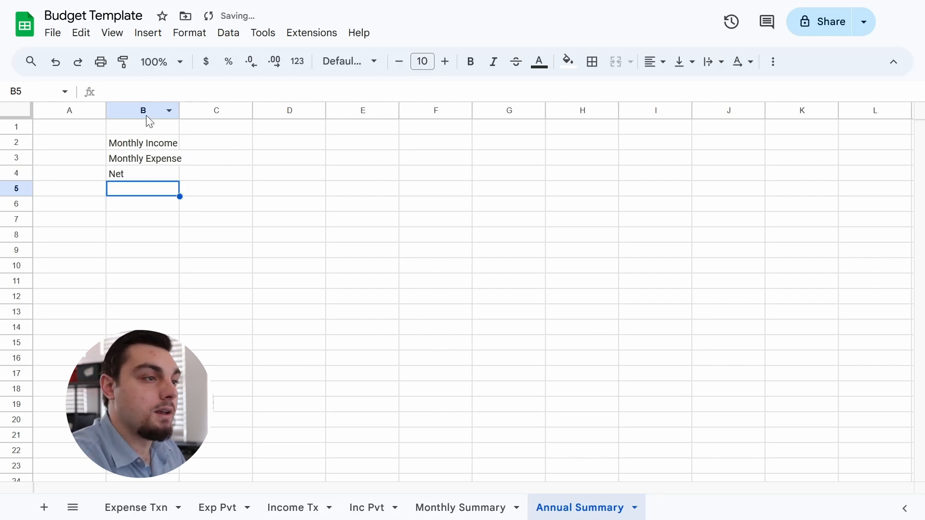
- Enter the month headers Jan, Feb, Mar and Apr in cells C1 to F1 of the Annual Summary sheet
click(213, 151)
click(206, 142)
click(210, 128)
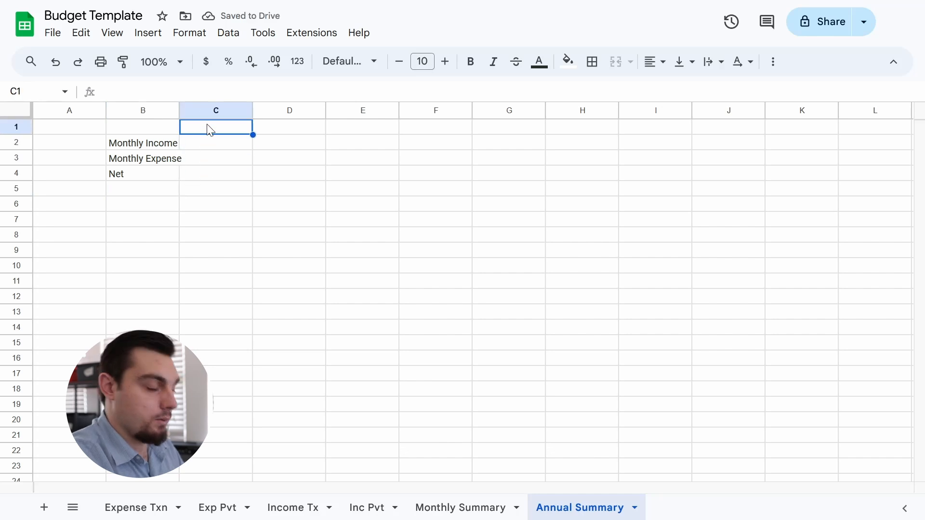
text(Jan)
key(Tab)
text(Feb)
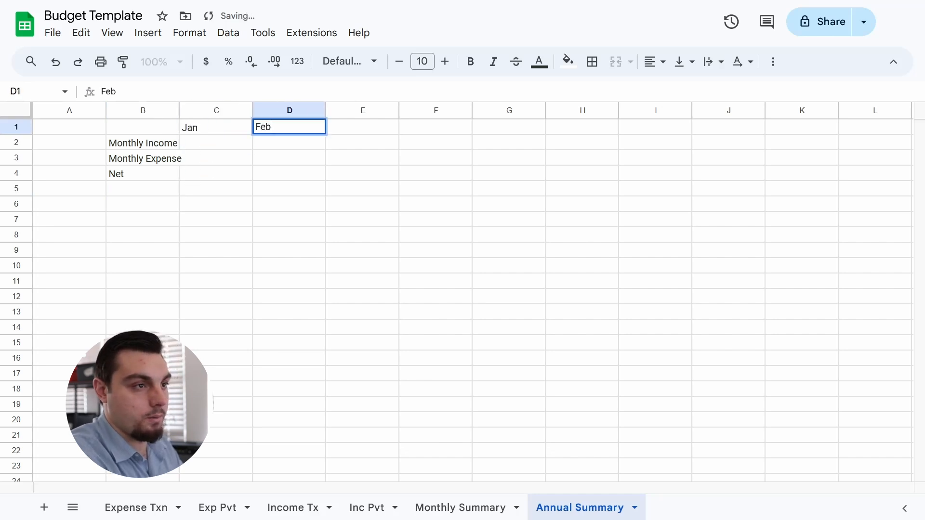
key(Tab)
text(March)
key(Return)
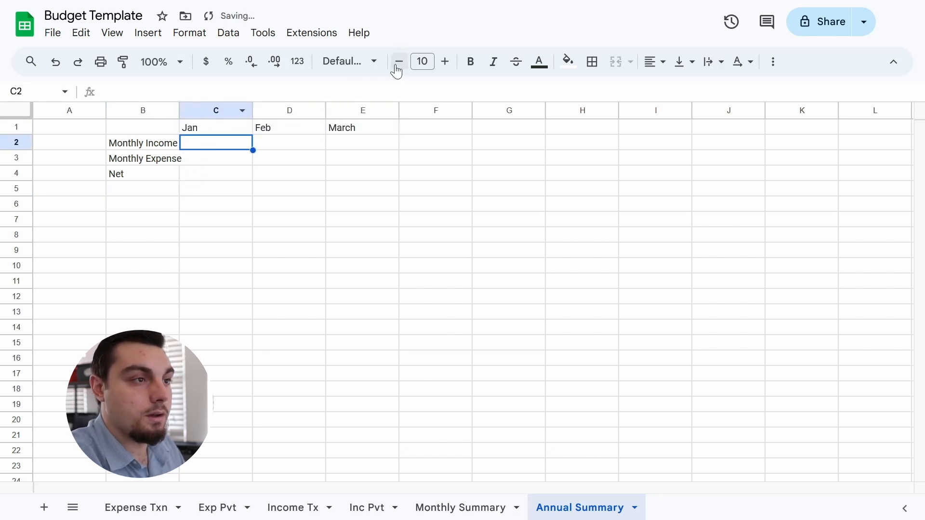
click(380, 129)
text(Mar)
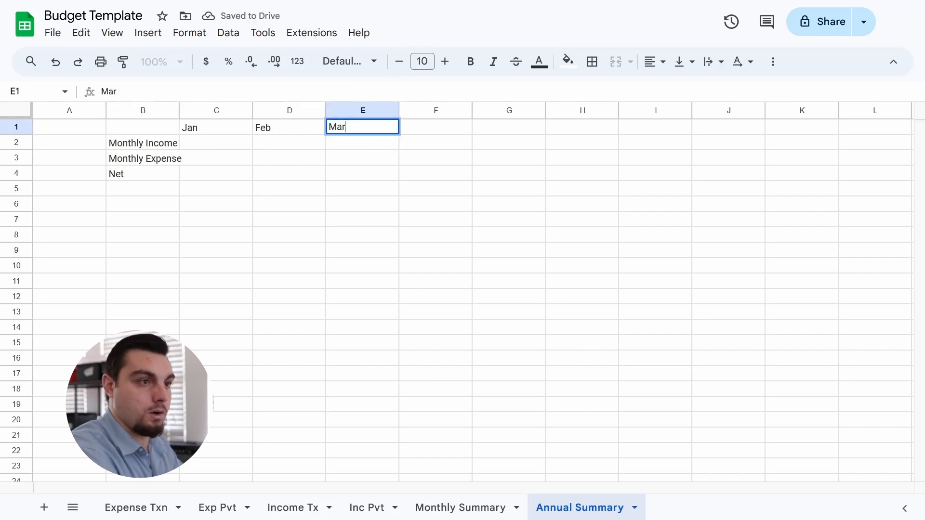
key(Tab)
text(A)
key(Return)
- Extend the month series from C1:F1 across row 1 through Oct in L1
key(Up)
key(Right)
key(shift+Left)
key(shift+Left)
key(shift+Left)
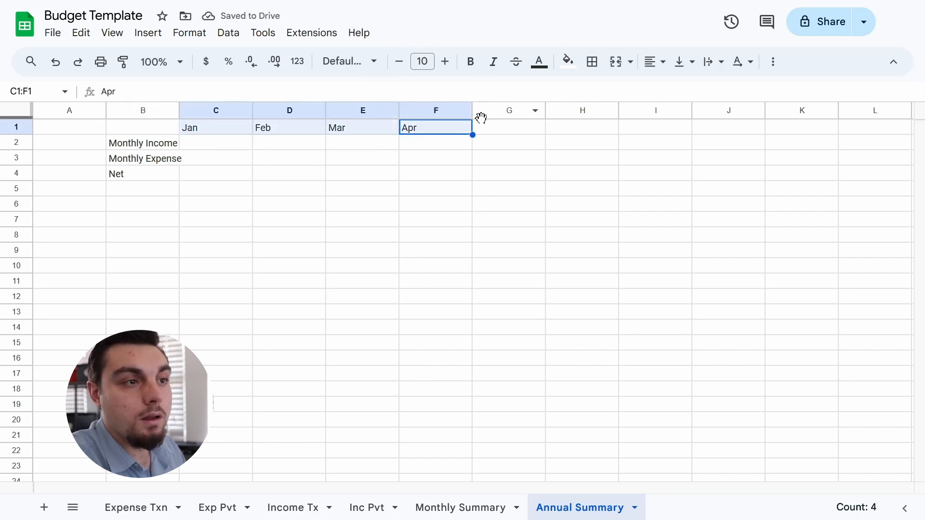
drag(665, 130, 871, 145)
key(Right)
key(Right)
key(Right)
key(Right)
key(Right)
key(Right)
key(Right)
key(Right)
key(Right)
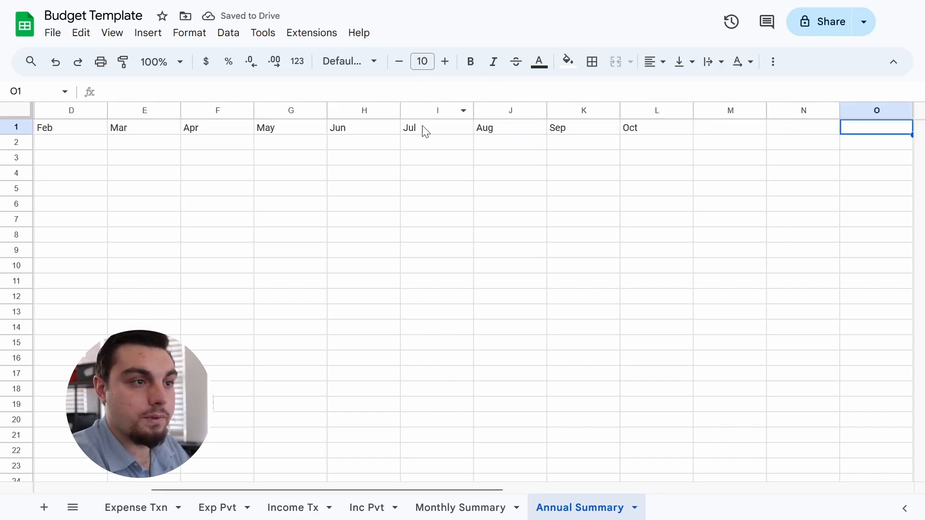
- Continue the month series across row 1 through Dec in N1 and clear the surplus Jan header in O1
drag(424, 131, 629, 143)
drag(694, 135, 893, 131)
drag(732, 282, 735, 268)
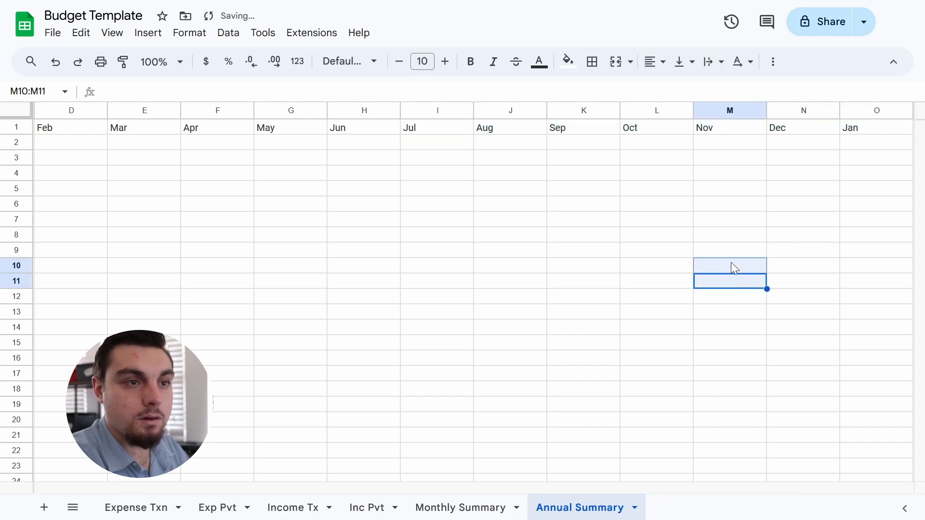
click(874, 135)
key(Delete)
click(797, 205)
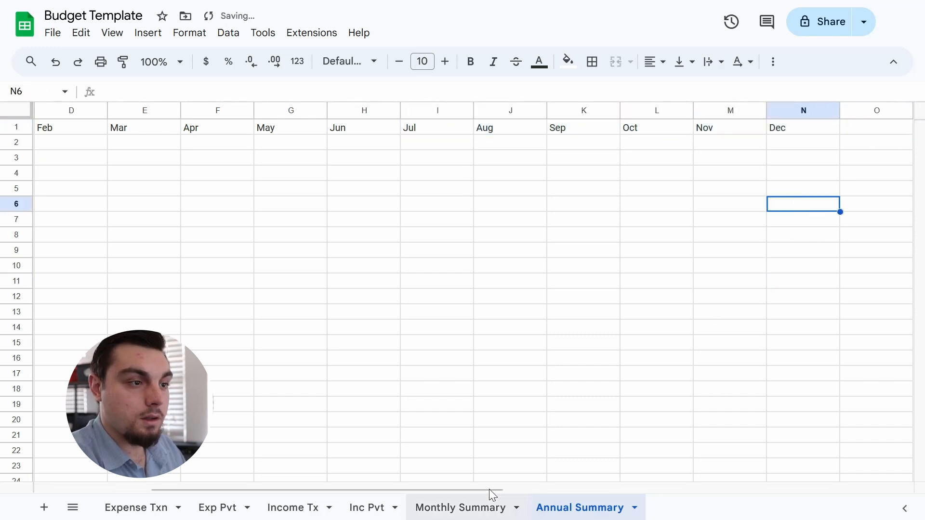
- Narrow the month columns C through N together so that all twelve months fit on screen
drag(504, 489, 393, 496)
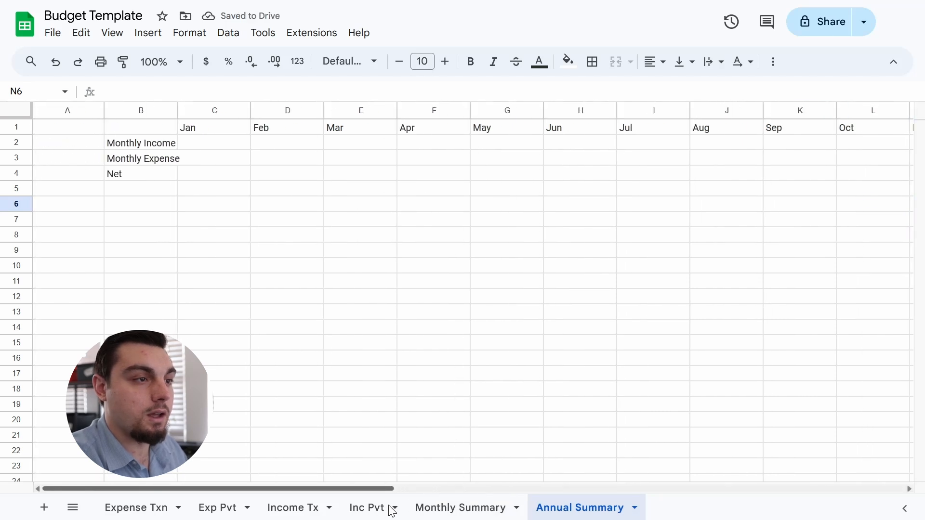
drag(200, 113, 825, 111)
click(822, 192)
drag(378, 496, 200, 505)
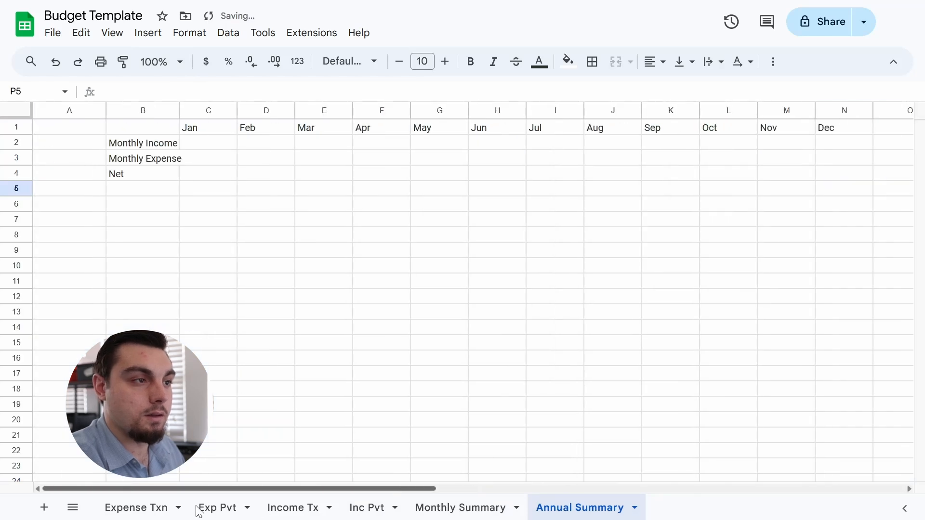
- Delete the empty column A so that the row labels start in the first column
click(59, 106)
right_click(59, 105)
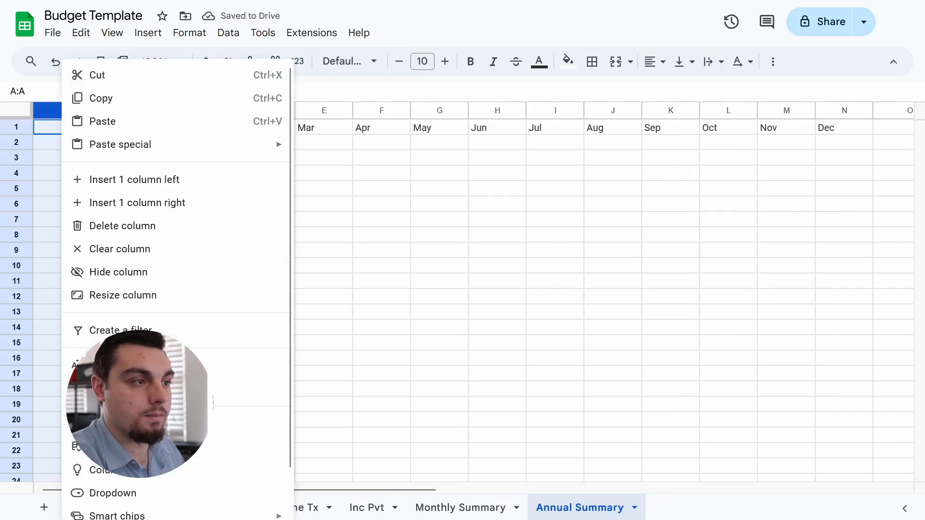
click(155, 237)
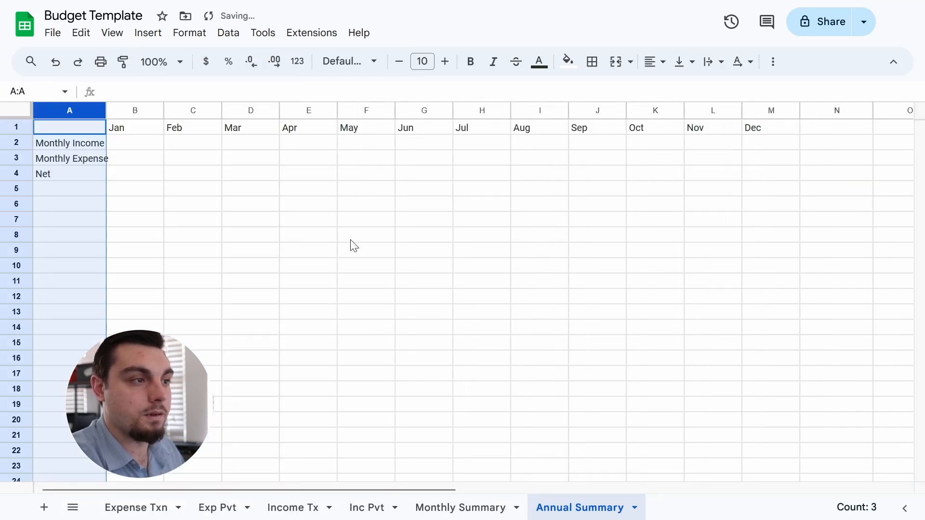
click(351, 241)
click(264, 179)
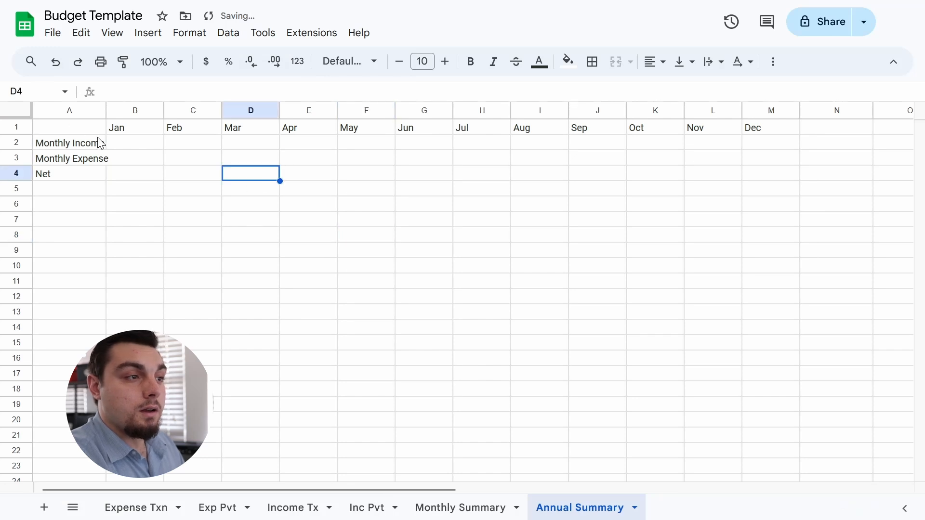
- Enter a formula in B2 that references the Grand Total row B7:G7 of the Inc Pvt sheet
click(123, 145)
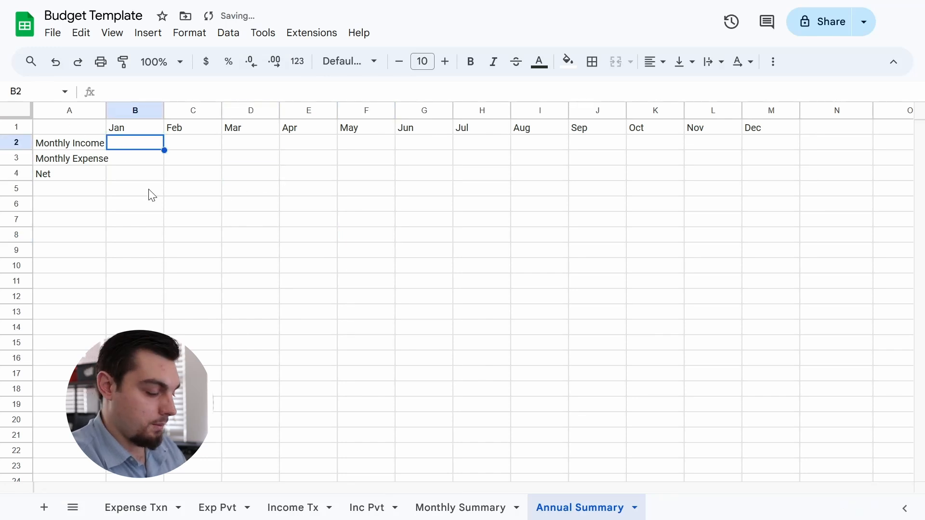
text(=)
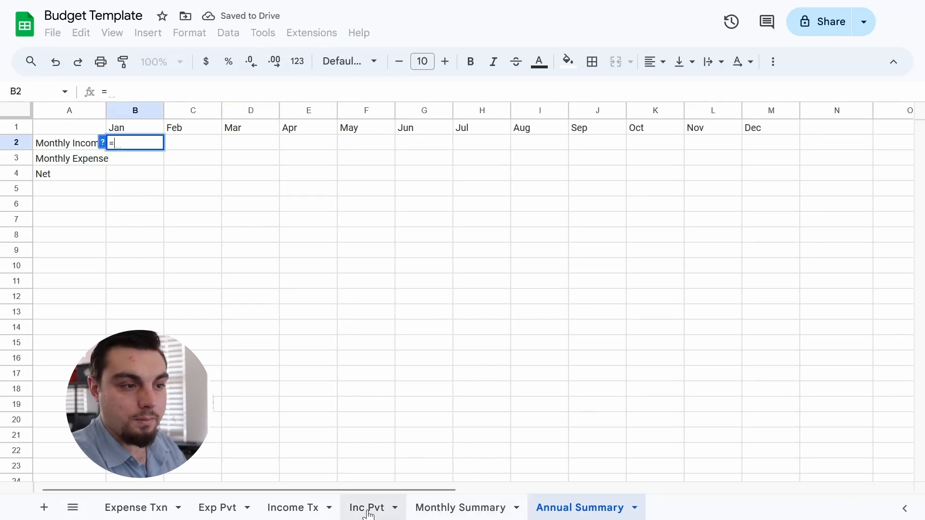
click(367, 507)
drag(153, 231, 515, 234)
key(Return)
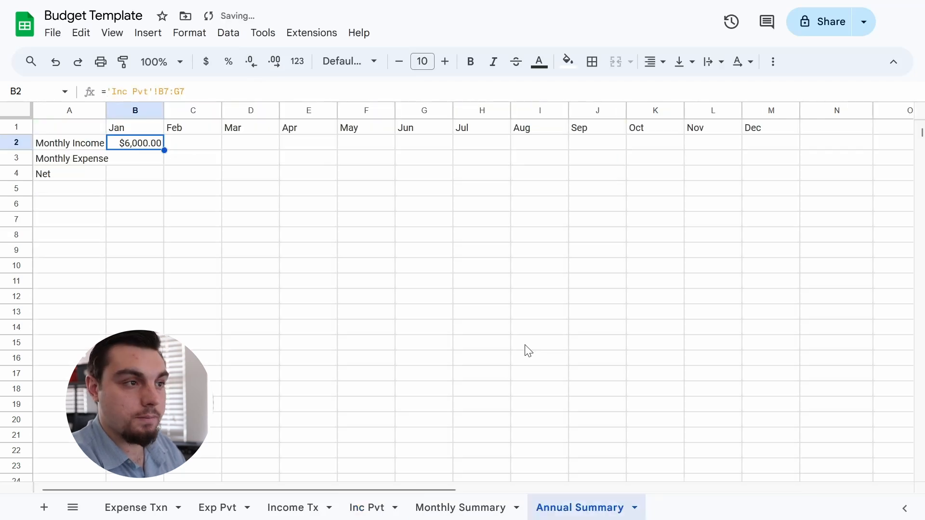
- Copy the Monthly Income formula from B2 across to June in G2
click(368, 313)
click(134, 147)
drag(164, 151, 687, 161)
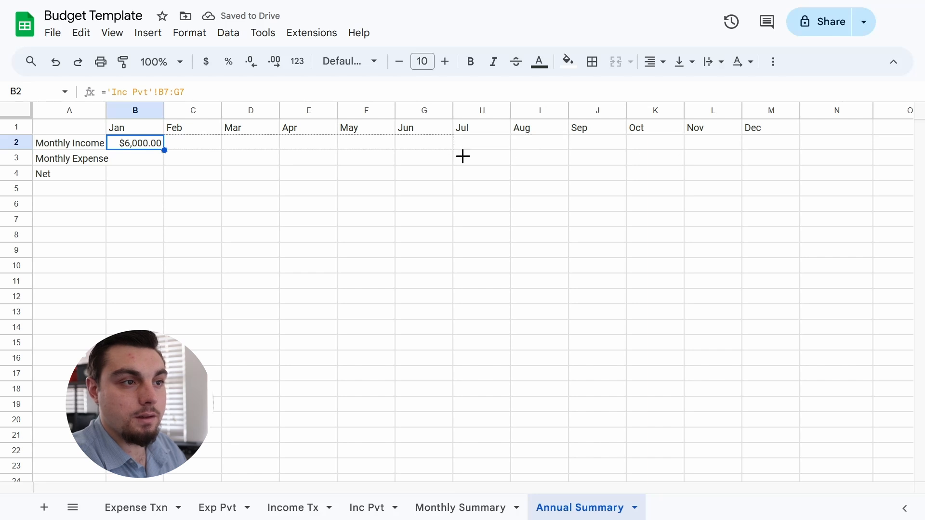
drag(453, 147, 453, 147)
- Try to extend the Monthly Income formula from June through August, and clear the July cell H2
click(556, 270)
click(444, 147)
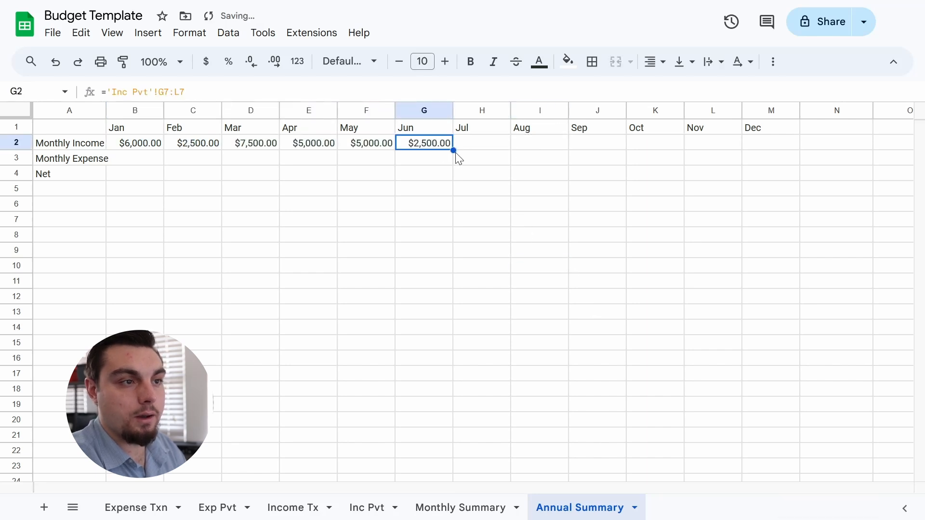
drag(543, 161, 544, 162)
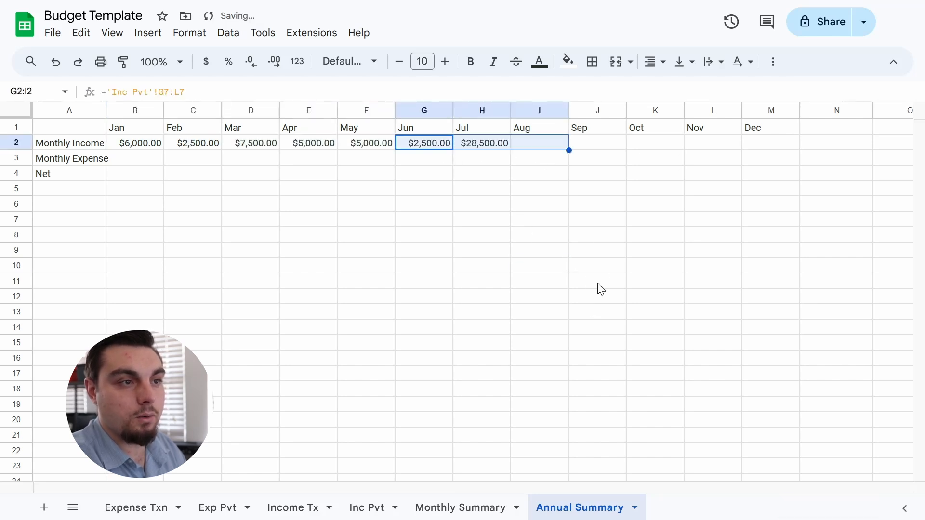
click(600, 269)
click(493, 148)
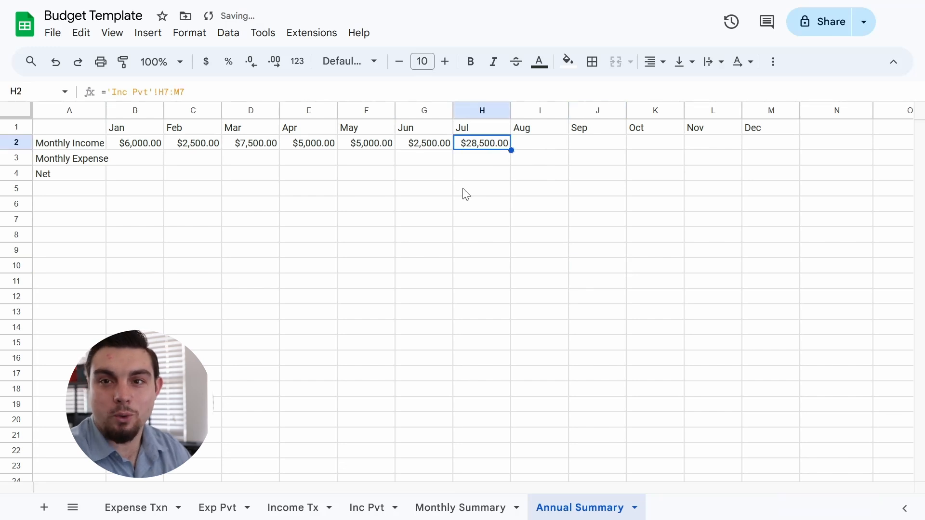
key(Delete)
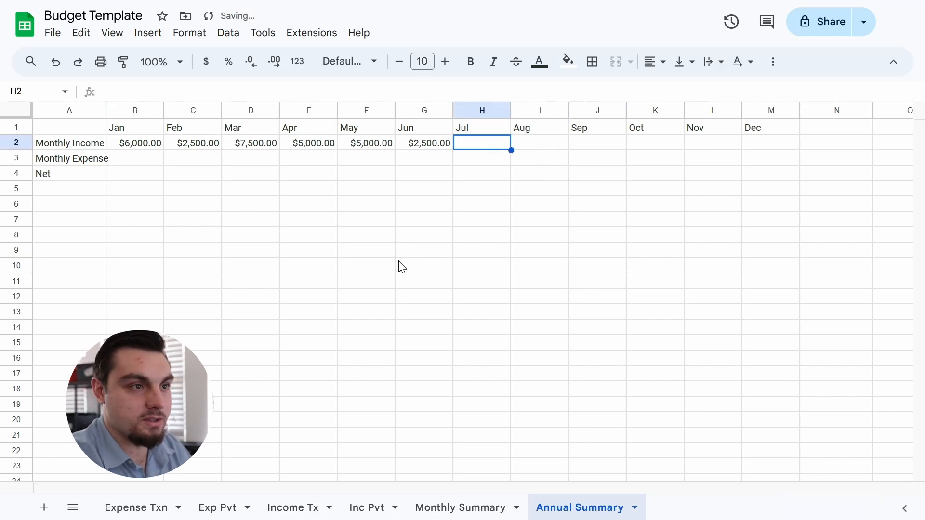
click(400, 264)
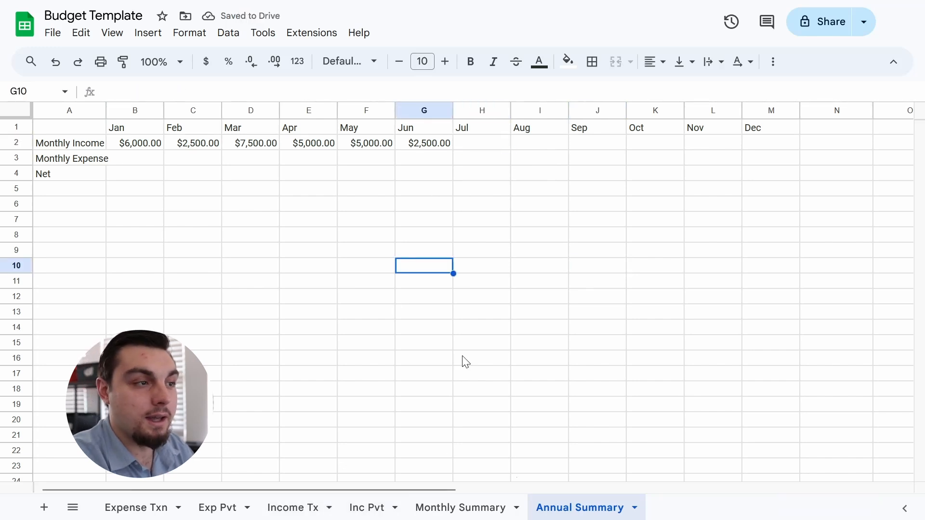
- Start a formula in B3 for Monthly Expense and delete the Jan vs. Category chart covering the Exp Pvt table
click(132, 161)
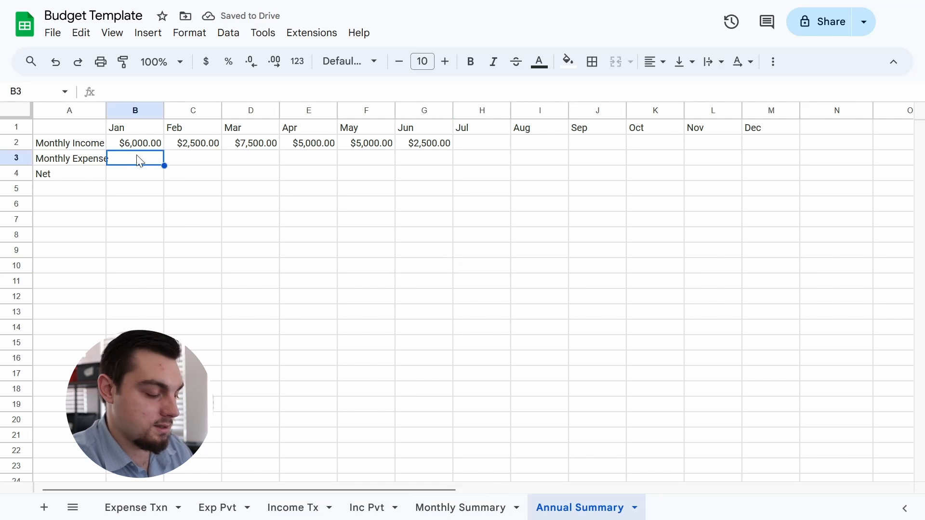
text(=)
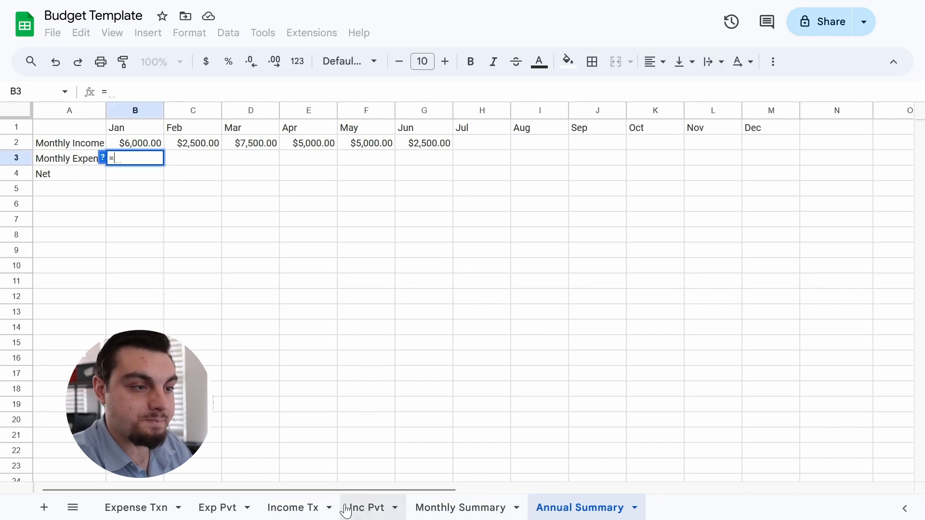
click(214, 508)
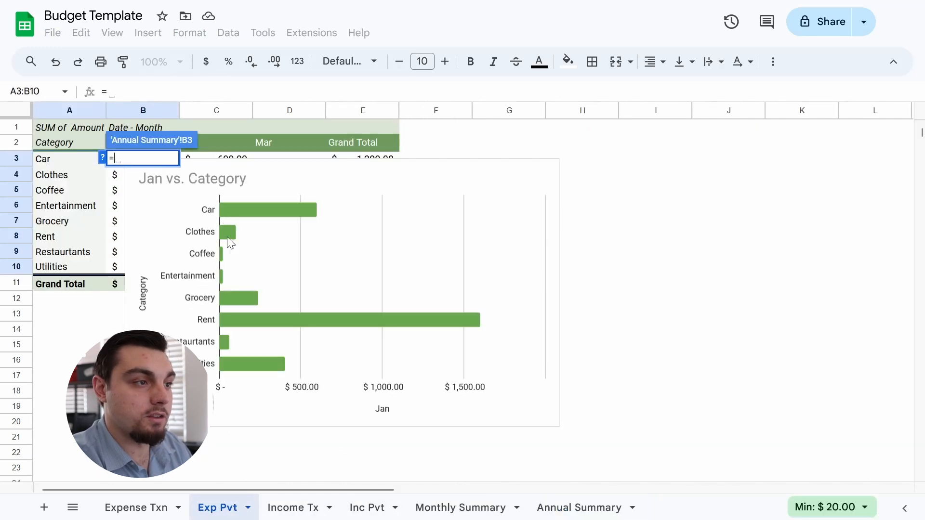
click(323, 192)
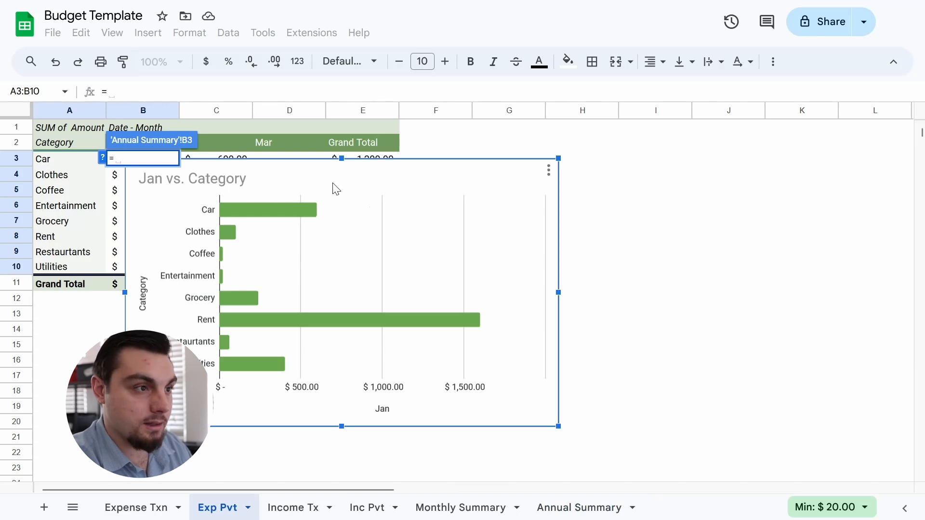
key(Delete)
- Reference the January grand total 'Exp Pvt'!B11 in B3 and copy the formula to February in C3
mouse_move(162, 288)
mouse_down()
mouse_move(273, 295)
mouse_move(162, 289)
mouse_up()
key(Return)
drag(163, 166, 203, 164)
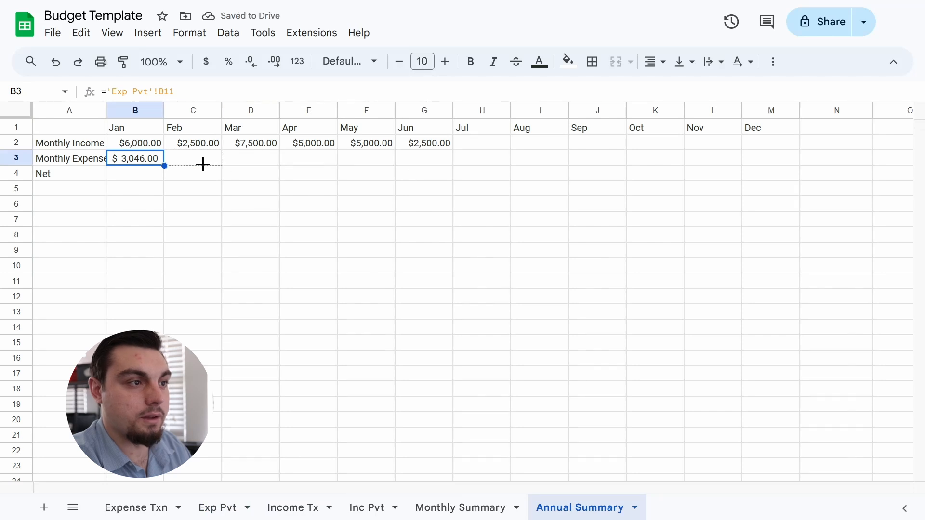
click(308, 265)
- Enter the Net formula =B2-B3 in B4 and copy it across the row to December in M4
click(145, 174)
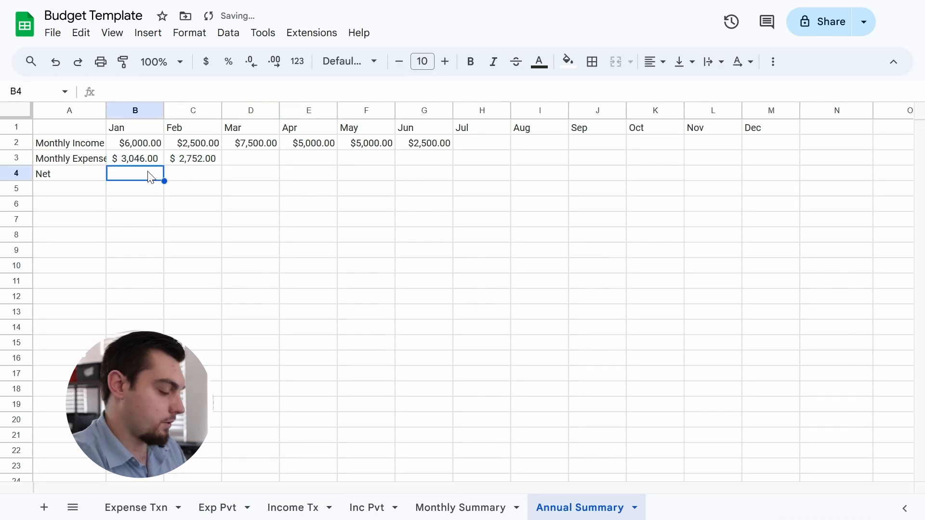
text(=B2)
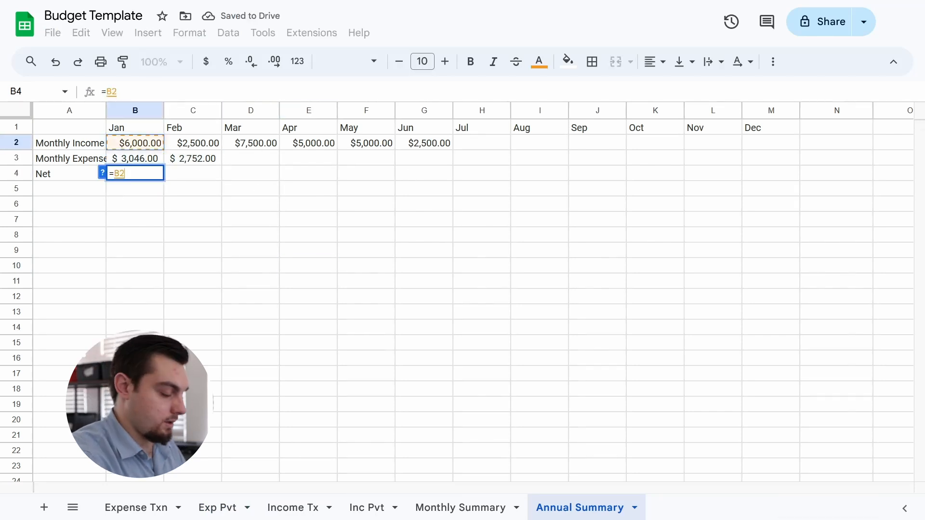
text(-B3)
key(Return)
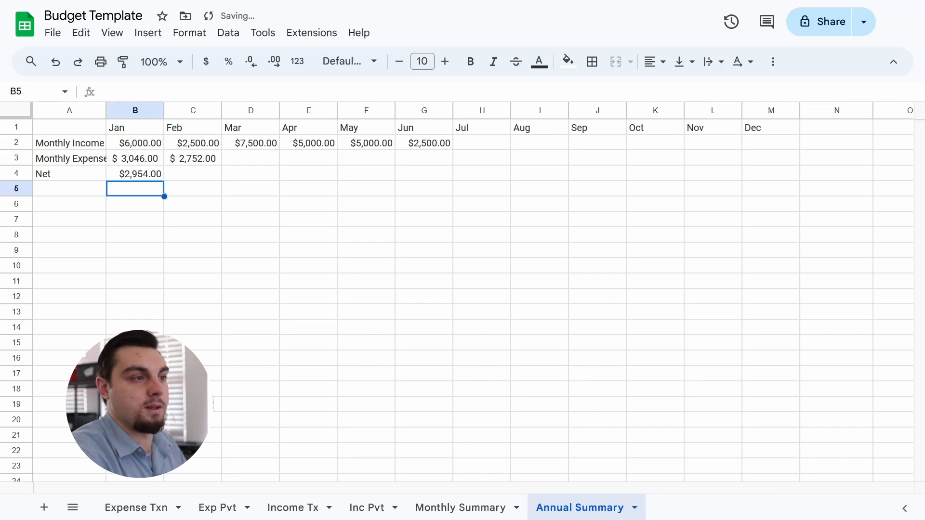
click(157, 178)
drag(599, 145, 679, 196)
- Format the income, expense and net values in B2:M4 with the Accounting number format
drag(766, 160, 121, 144)
click(749, 206)
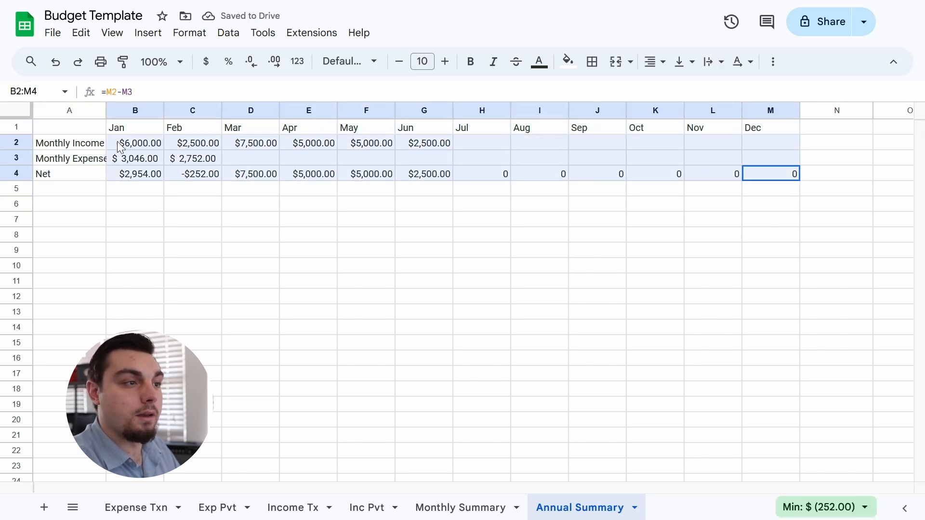
click(228, 32)
mouse_move(189, 32)
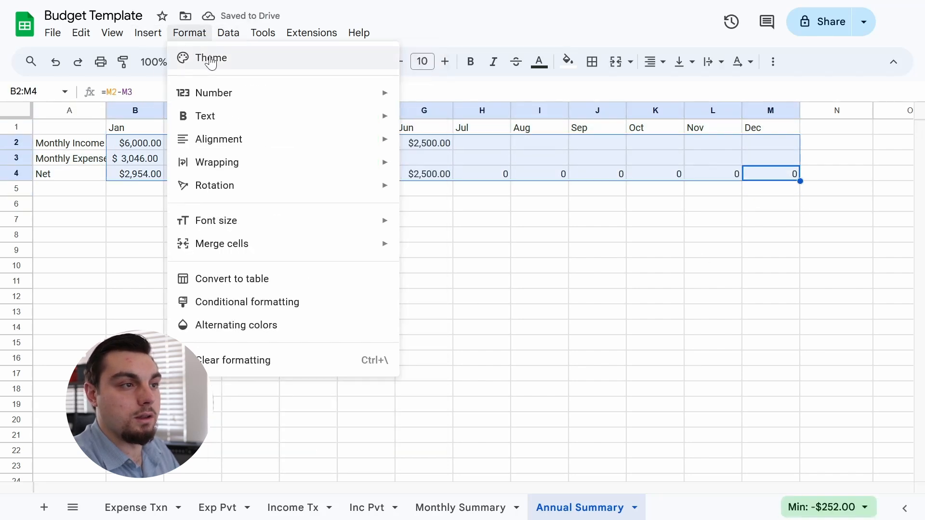
mouse_move(293, 94)
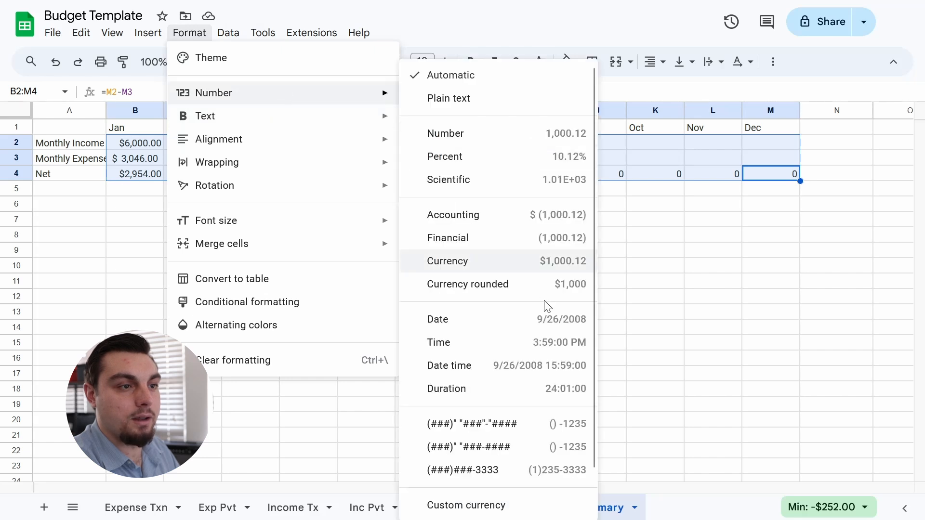
click(528, 216)
click(723, 269)
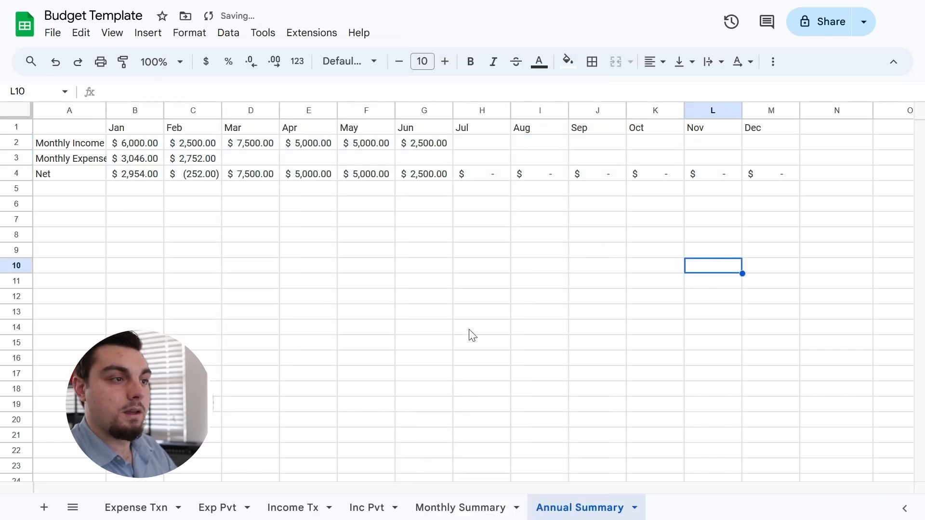
- Insert a chart from the income, expense and net table A1:M4 and set its type to Line chart
click(204, 278)
drag(60, 124, 776, 174)
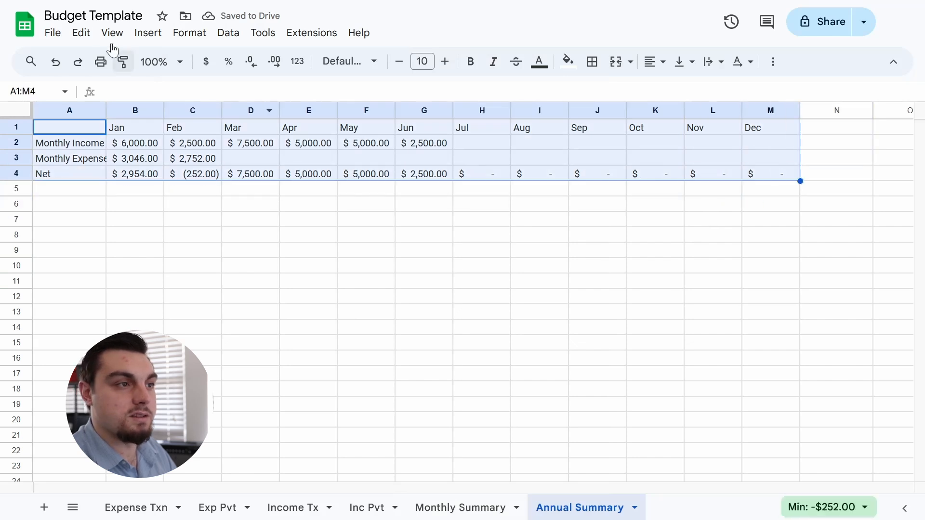
click(147, 32)
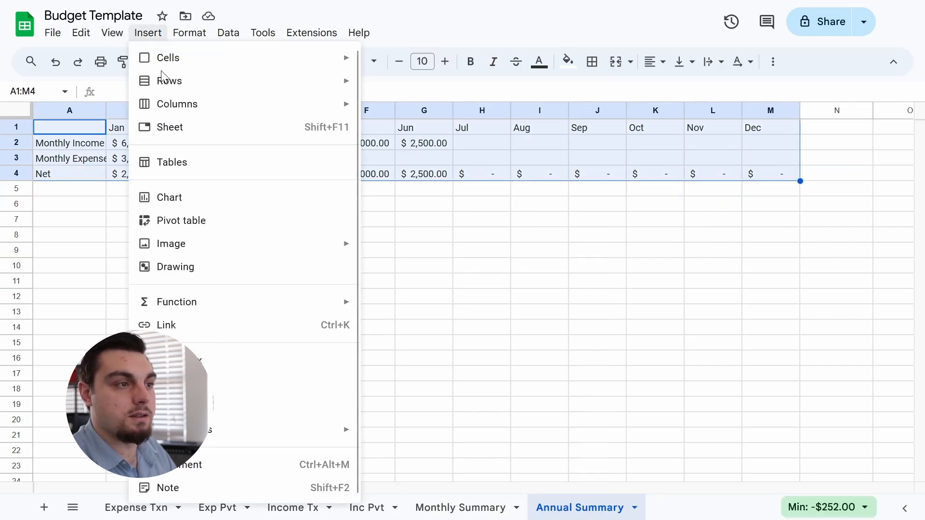
click(201, 193)
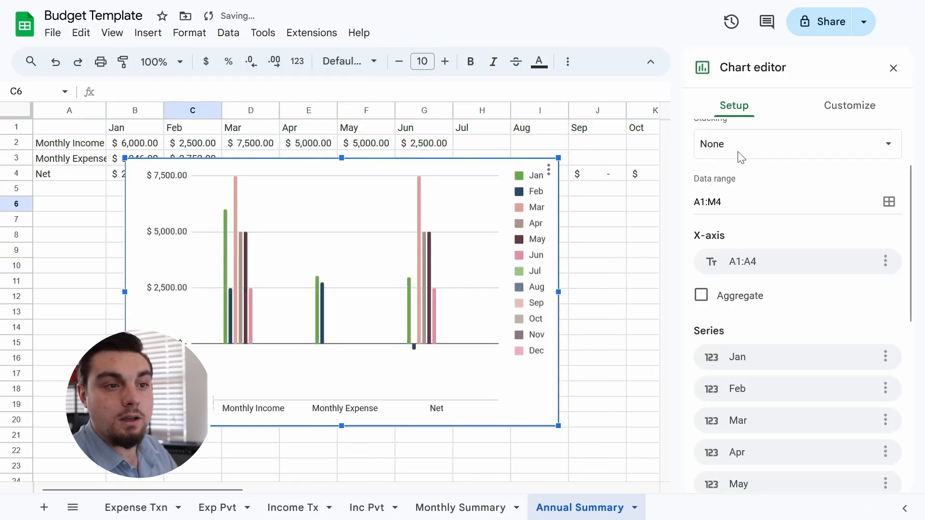
scroll(721, 166, up, 2)
click(771, 166)
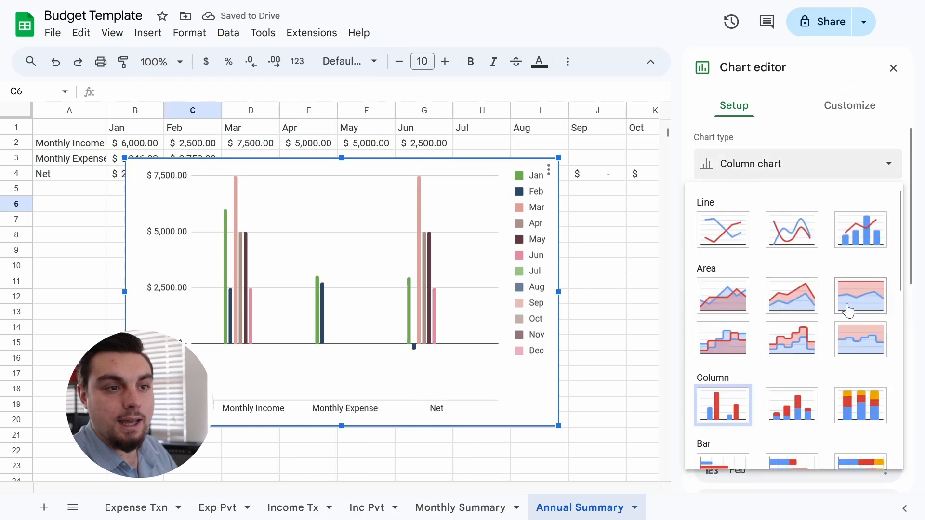
click(728, 232)
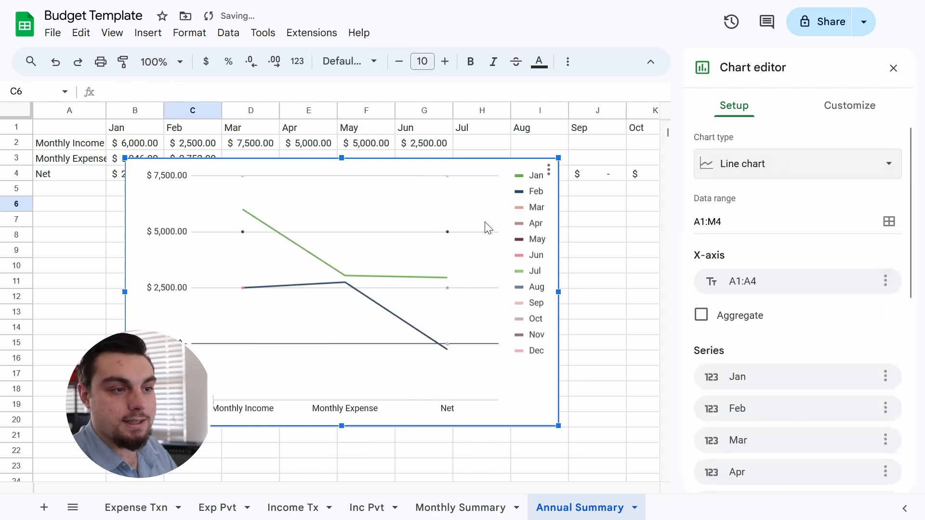
- Switch the chart's rows and columns so the months run along the x-axis with income, expense and net as series
scroll(733, 313, down, 8)
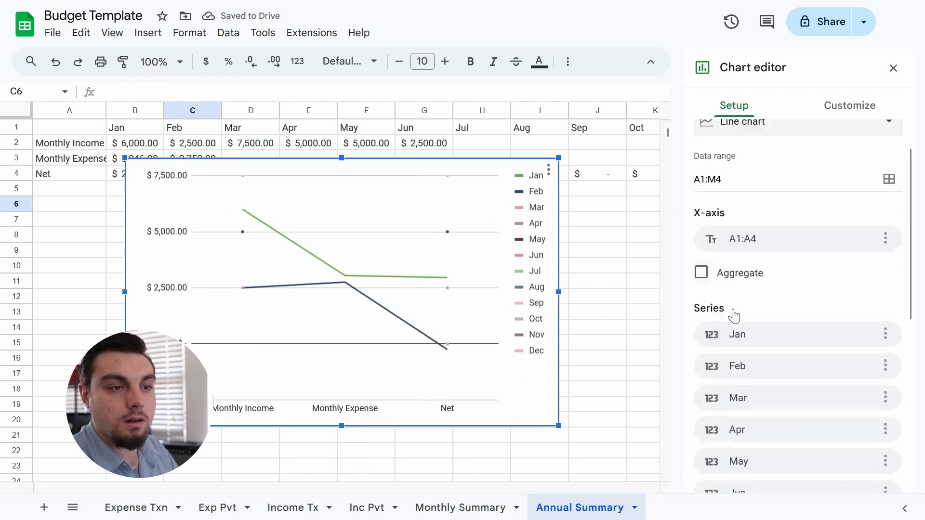
click(756, 432)
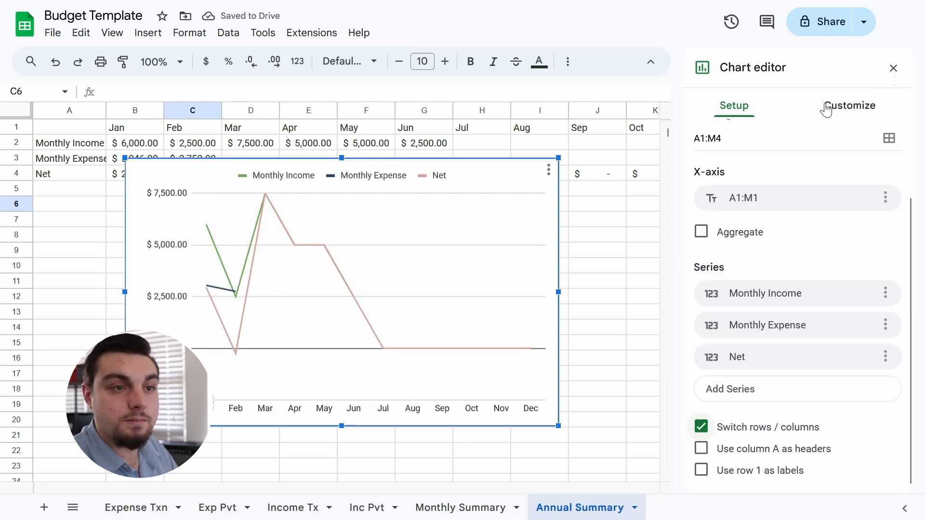
click(894, 68)
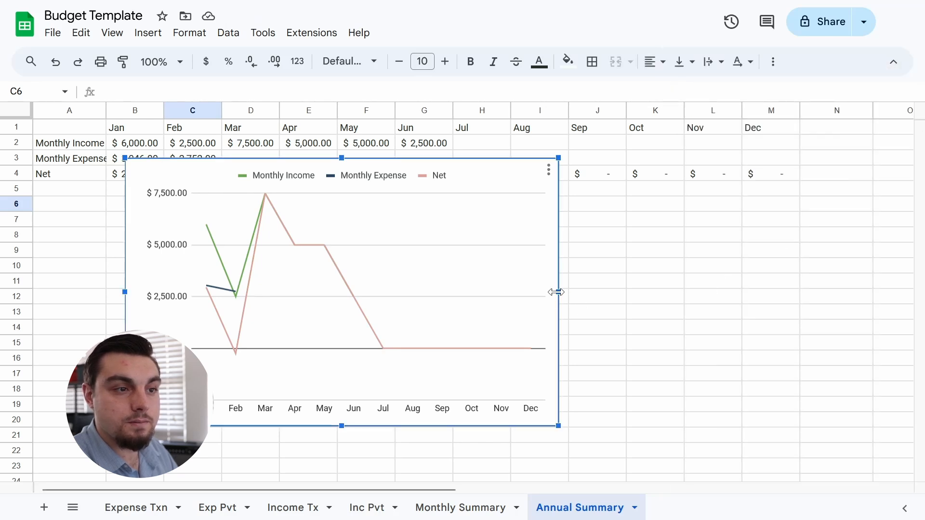
- Widen and flatten the chart and place it below the table, spanning about columns A to M and rows 7 to 16
drag(557, 292, 879, 292)
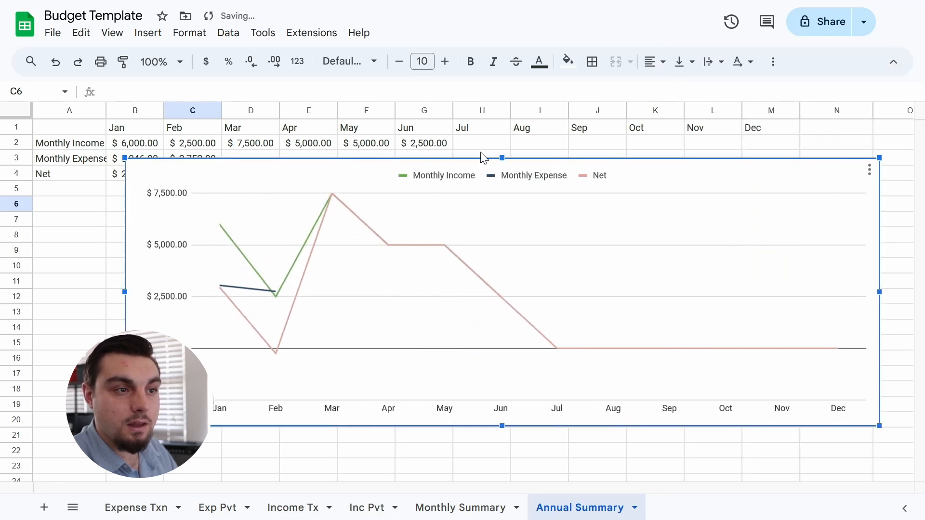
drag(502, 158, 473, 299)
drag(285, 287, 197, 227)
click(286, 466)
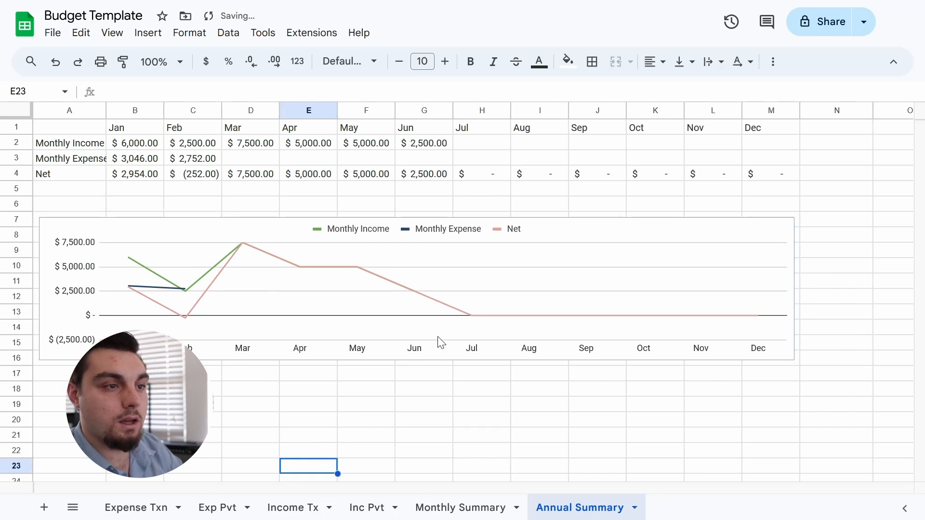
- Change the annual chart from a line chart to a clustered column chart
click(619, 235)
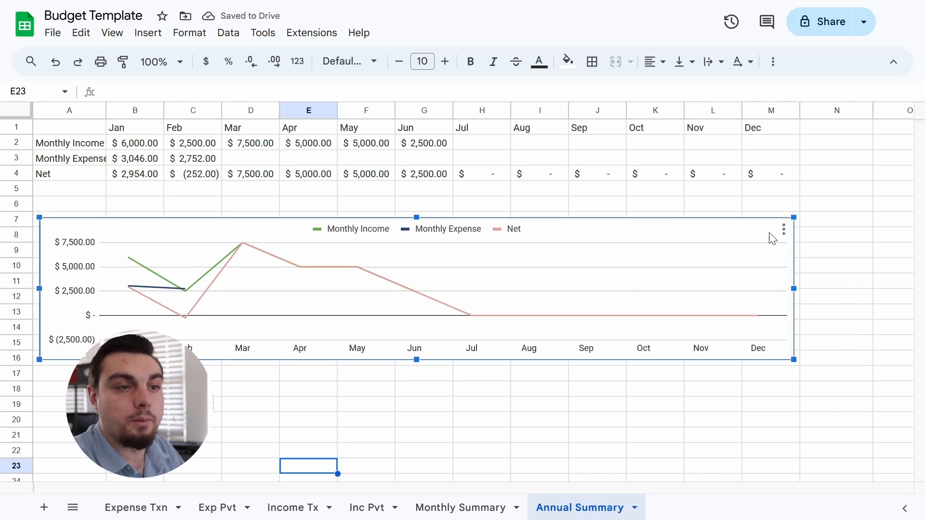
click(783, 229)
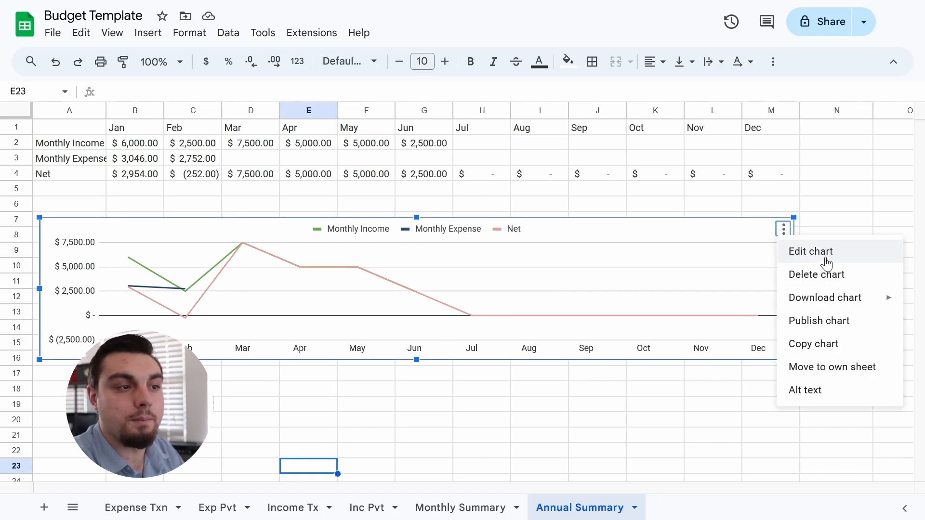
click(827, 264)
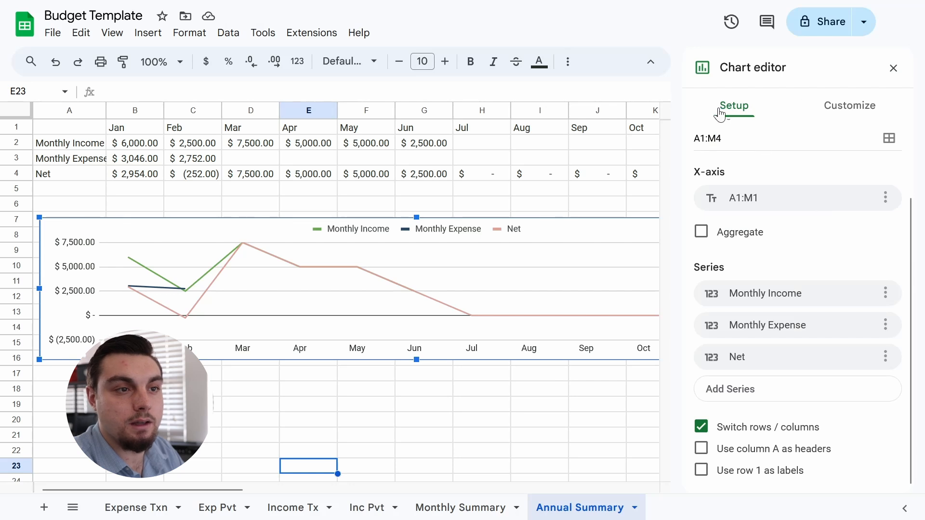
scroll(764, 147, up, 3)
click(757, 162)
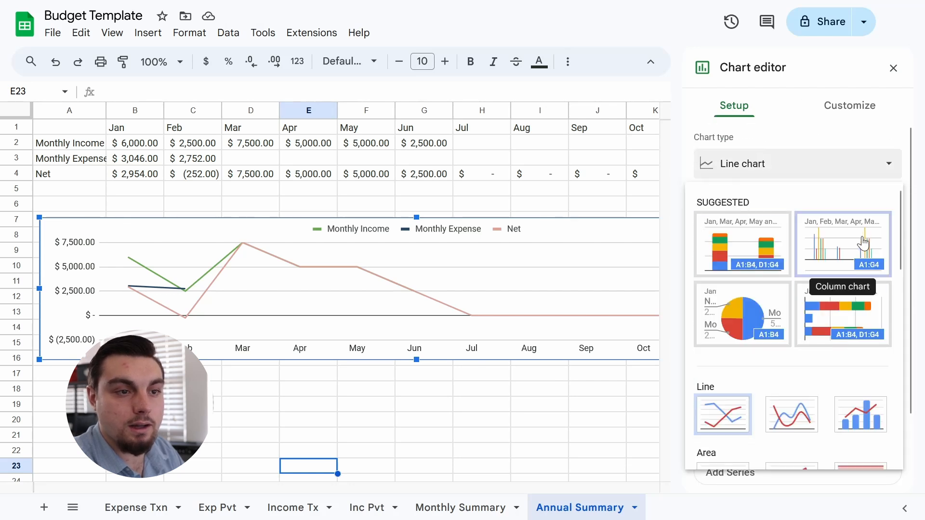
scroll(762, 291, down, 2)
scroll(761, 291, down, 2)
scroll(766, 286, up, 2)
scroll(768, 260, down, 2)
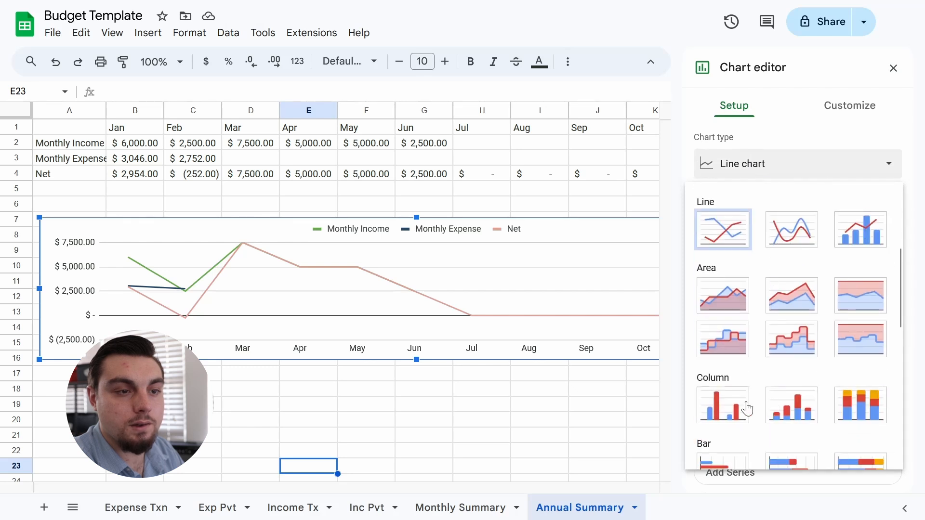
click(703, 409)
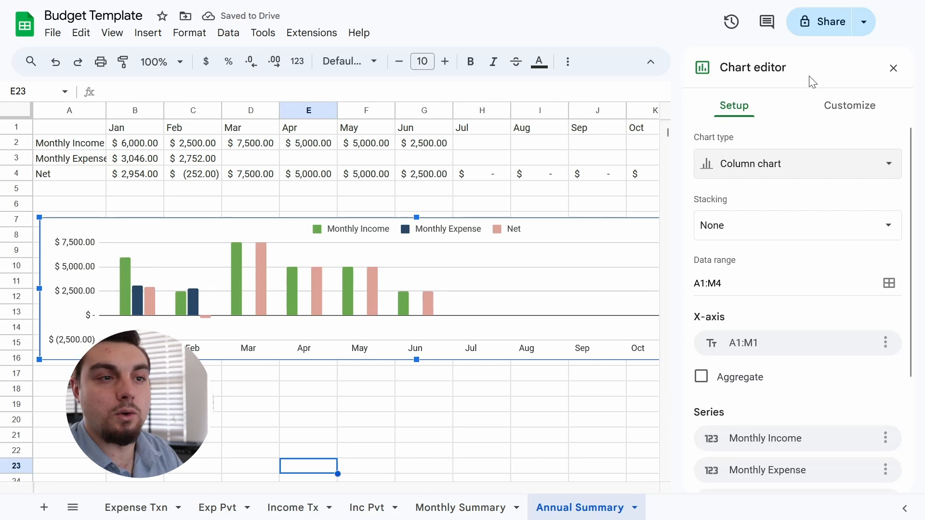
- Try data labels on all series of the annual column chart and remove them again
scroll(757, 381, down, 3)
click(826, 111)
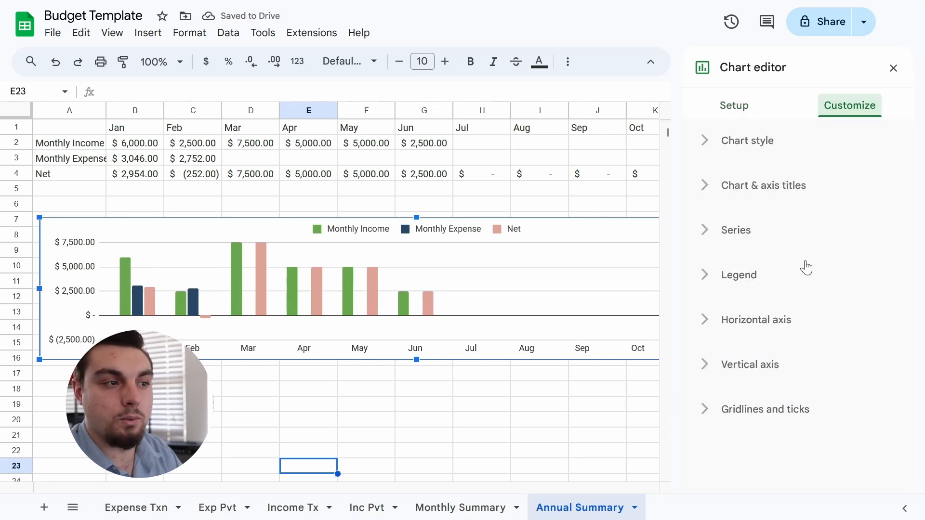
click(742, 246)
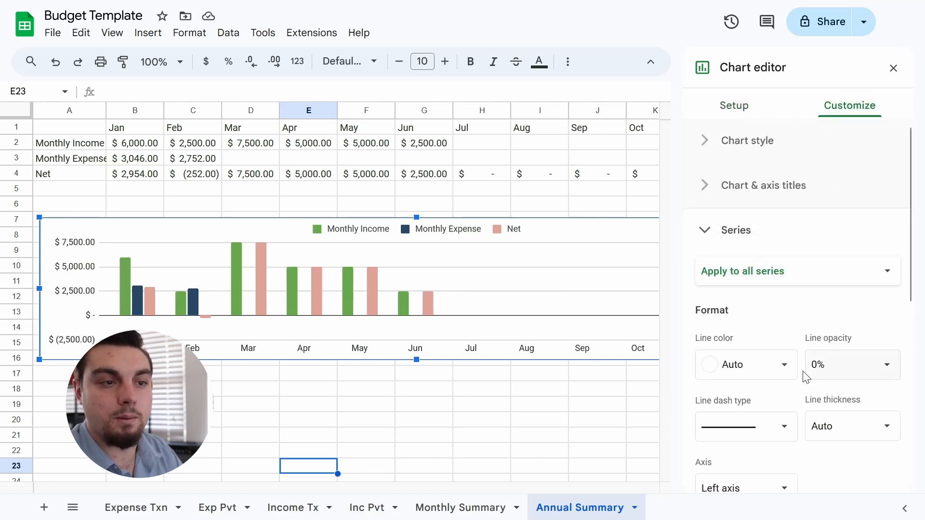
scroll(805, 376, down, 5)
click(703, 329)
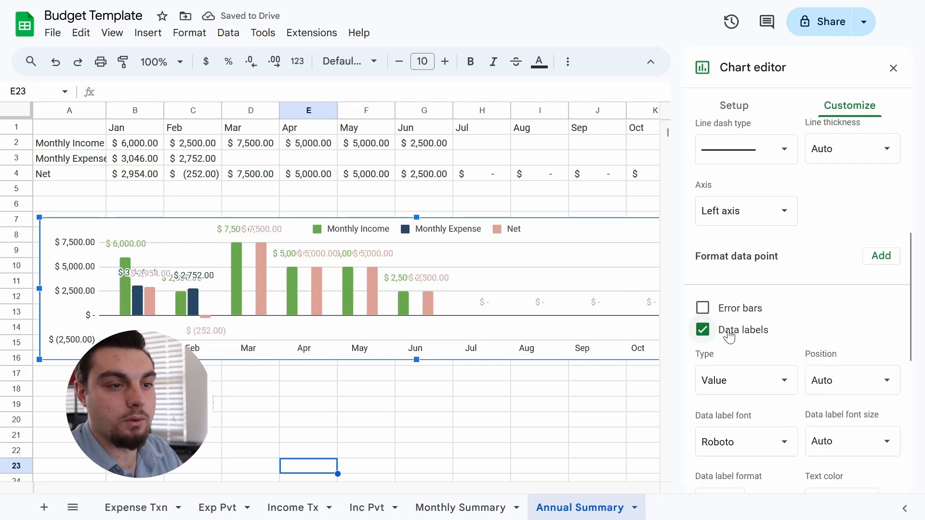
scroll(768, 297, down, 2)
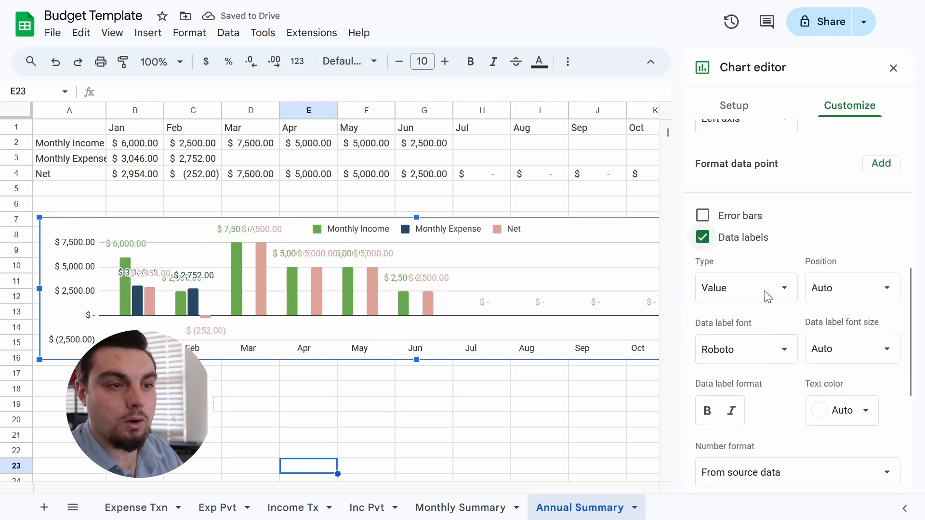
click(744, 238)
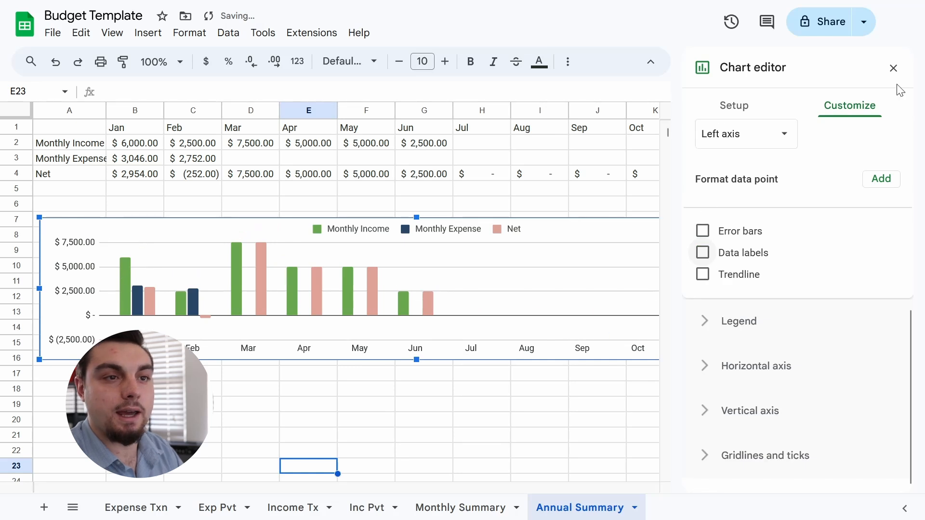
click(893, 68)
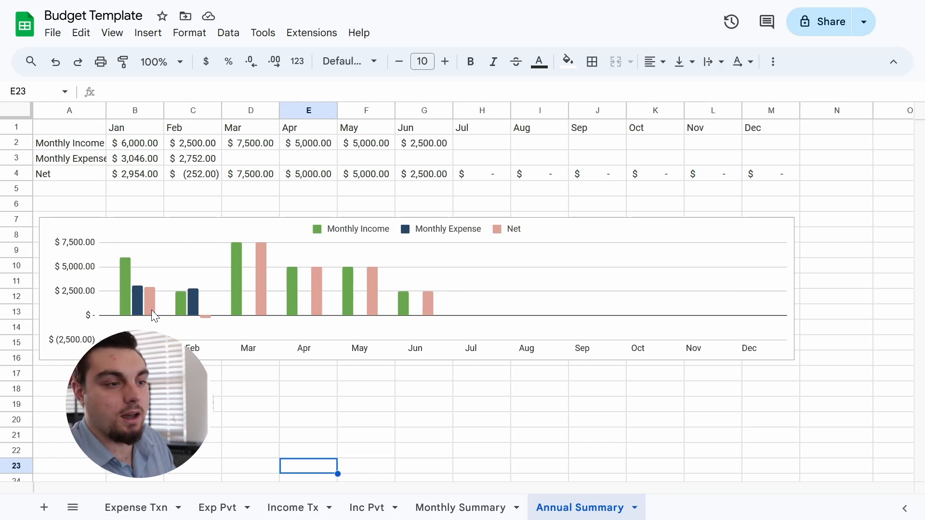
- Review the Expense Txn, Income Tx, Monthly Summary and Annual Summary sheets
click(136, 511)
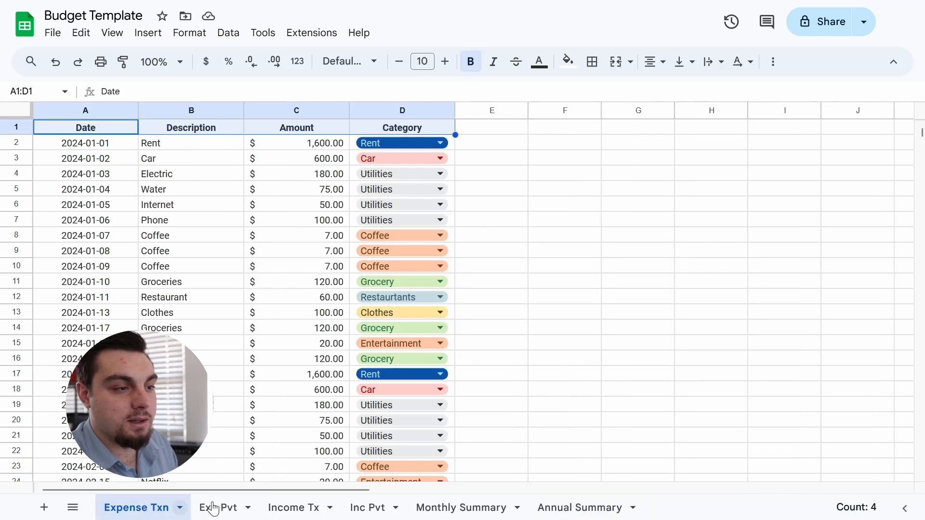
click(286, 509)
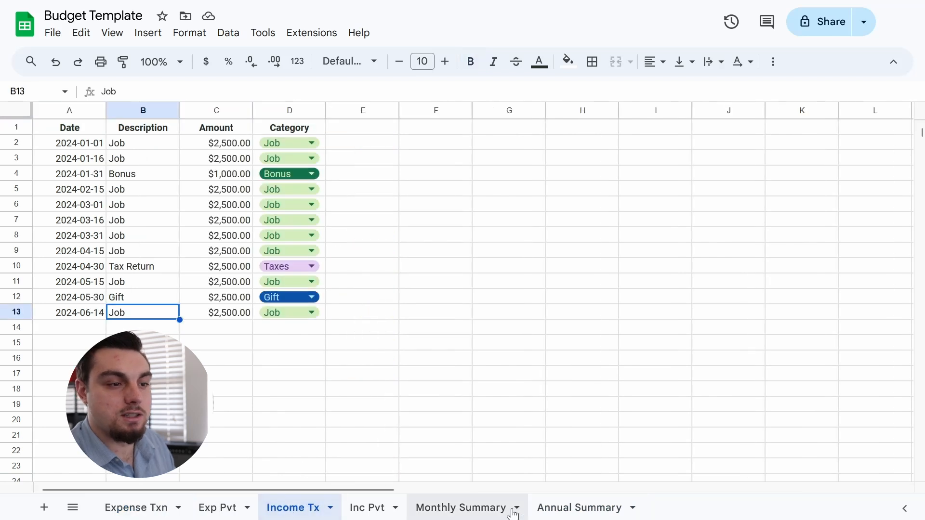
click(569, 508)
click(434, 512)
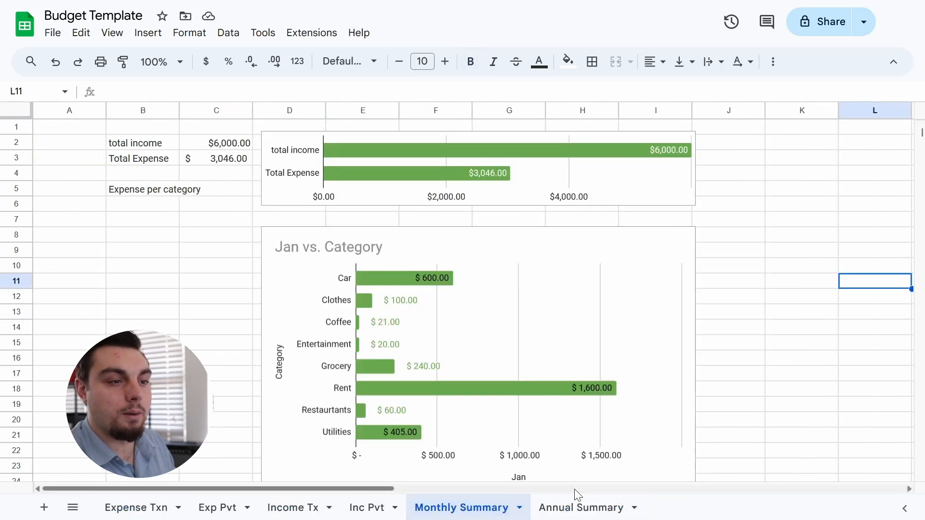
click(581, 509)
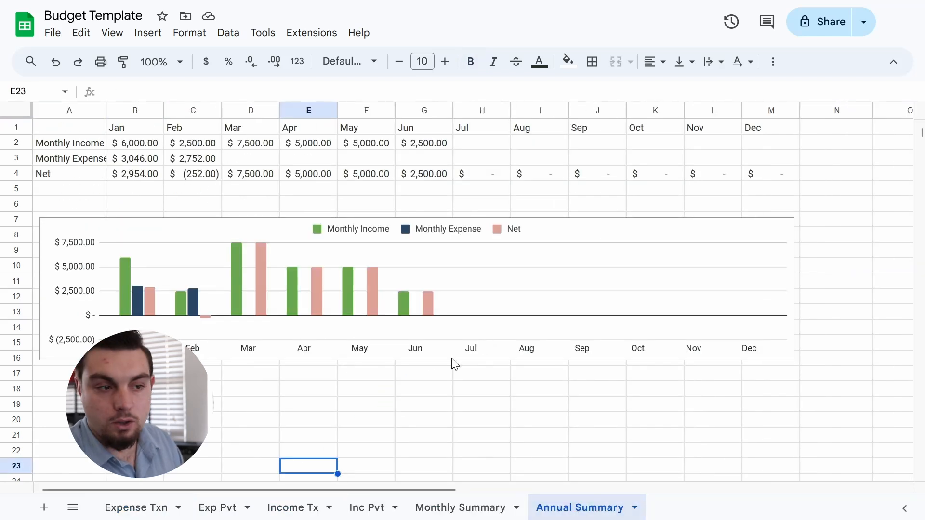
click(469, 508)
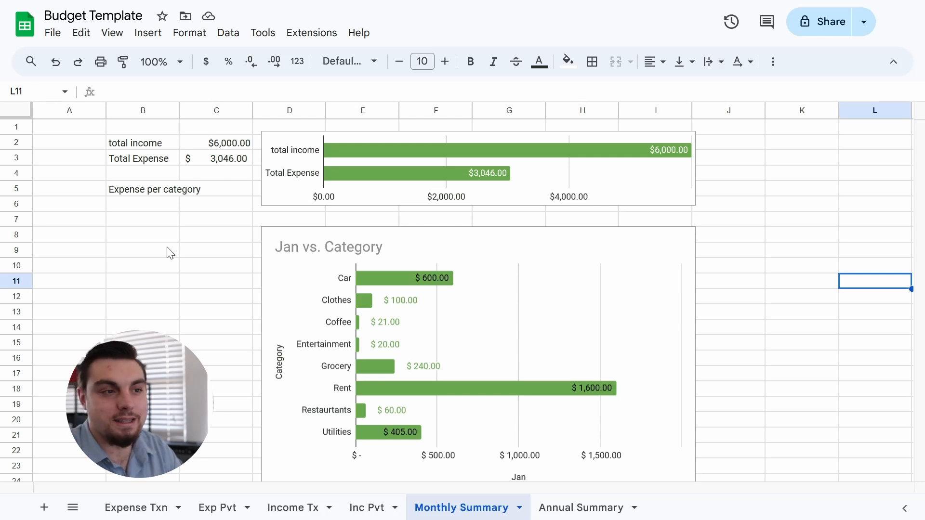
click(350, 297)
- Copy the category names in A3:A10 of the Exp Pvt sheet
click(242, 507)
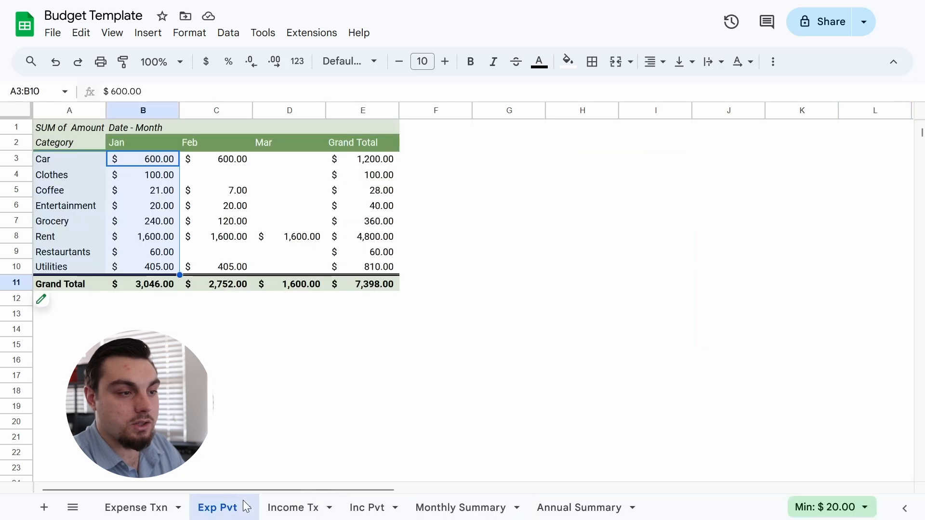
click(230, 408)
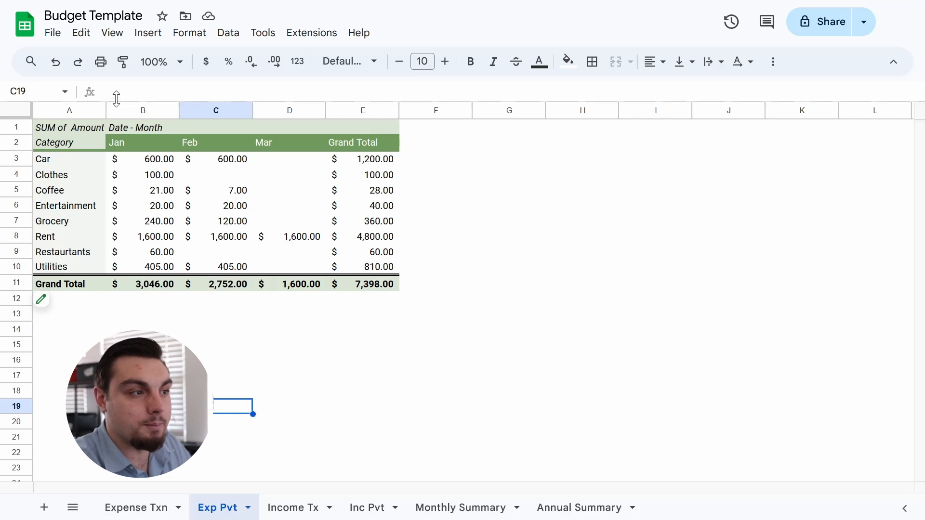
drag(82, 163, 87, 268)
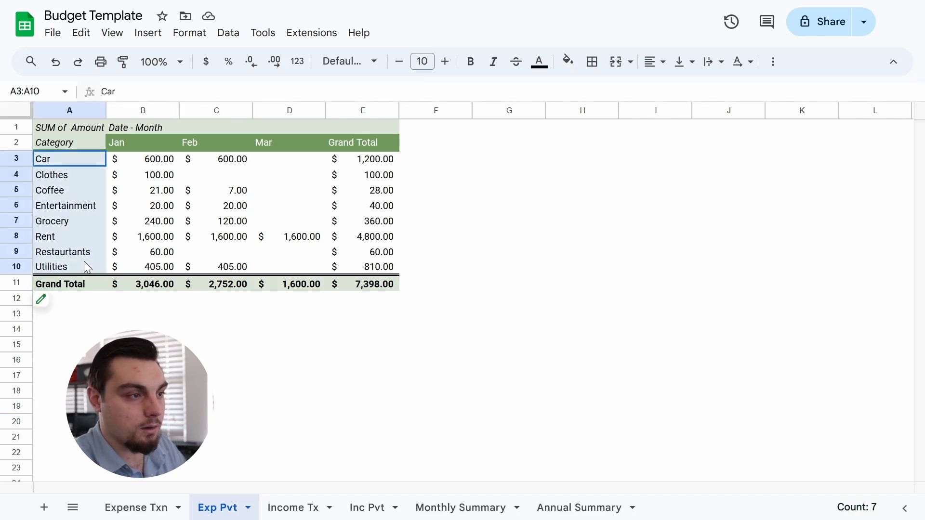
key(ctrl+c)
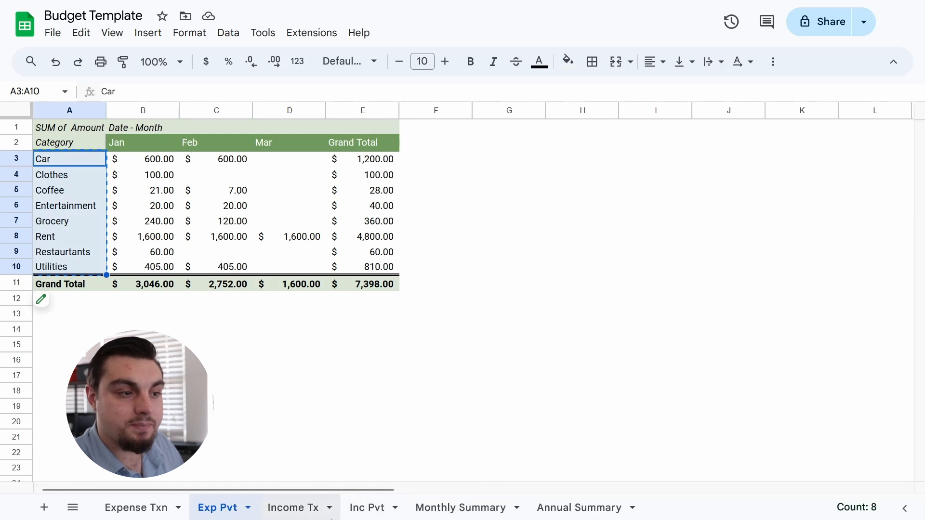
- Add a new sheet named Expense Budget and paste the copied category names starting in A2
click(43, 508)
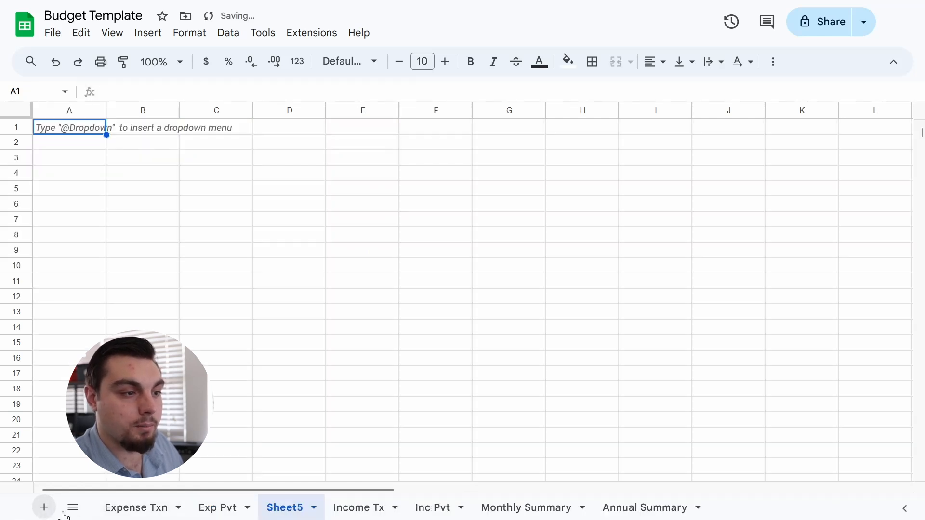
double_click(279, 510)
text(Expense Bug)
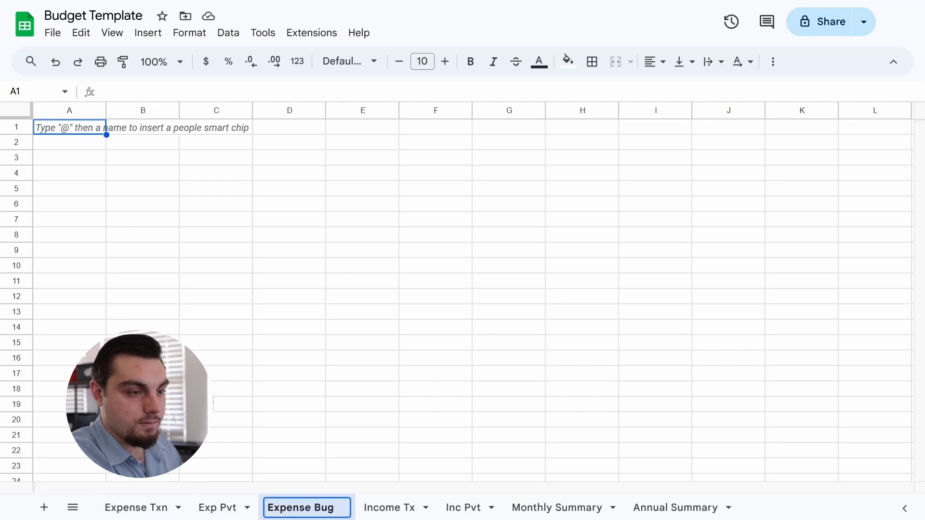
key(BackSpace)
text(dget)
key(Return)
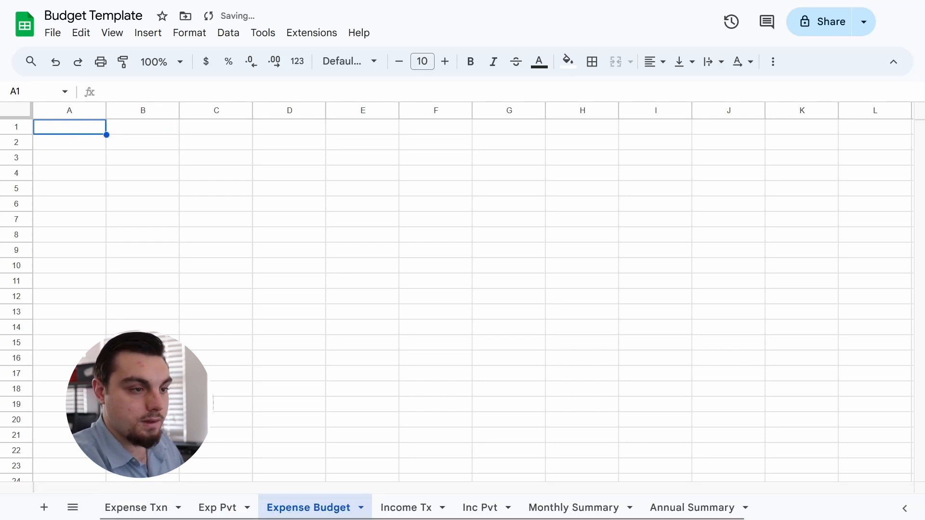
key(Down)
key(ctrl+v)
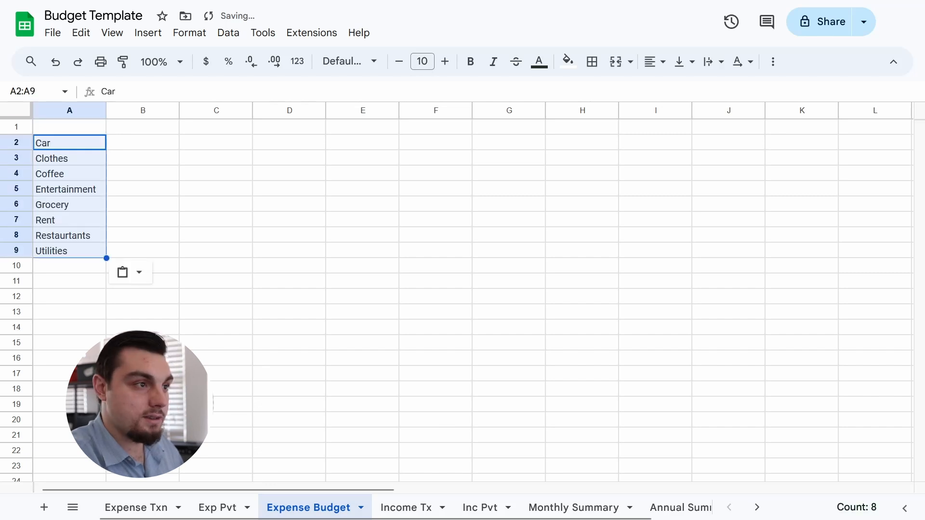
- Enter the header Categories in A1 above the category names
key(Up)
text(Categoreis)
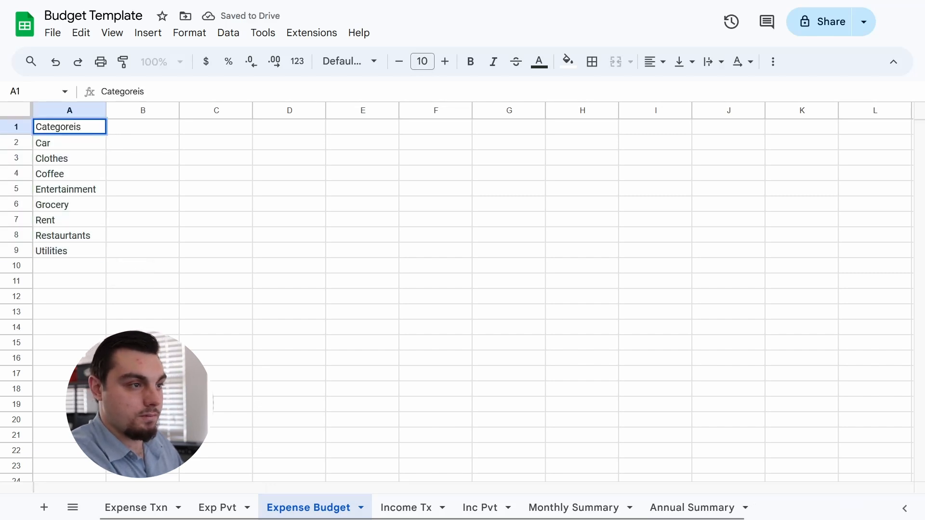
key(Return)
key(Up)
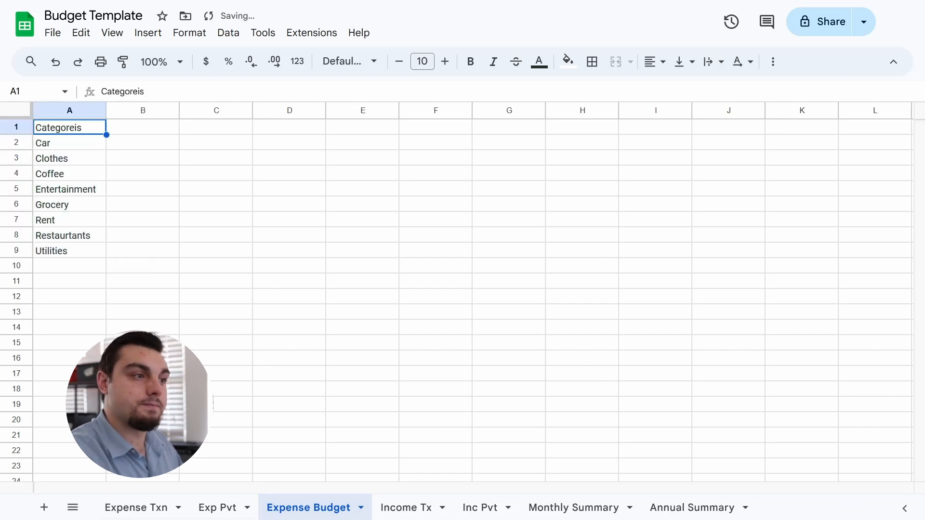
text(Categories)
key(Return)
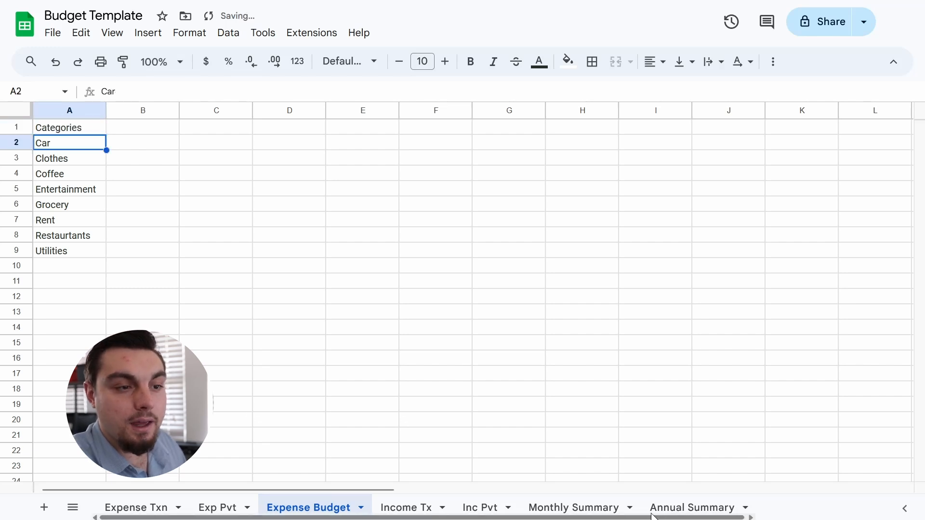
- Copy the month headers Jan to Dec from B1:M1 of Annual Summary and paste them into Expense Budget starting at B1
click(715, 507)
click(117, 131)
drag(116, 135, 759, 125)
key(ctrl+c)
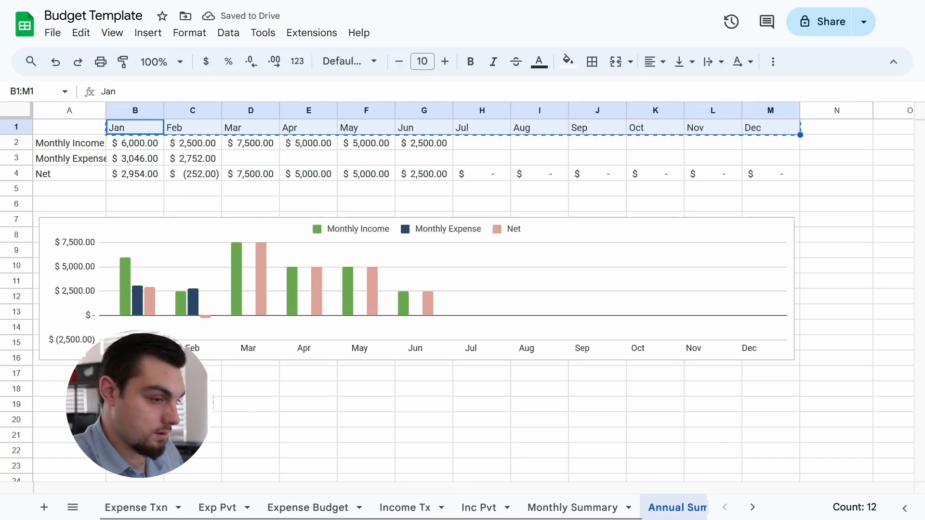
click(294, 506)
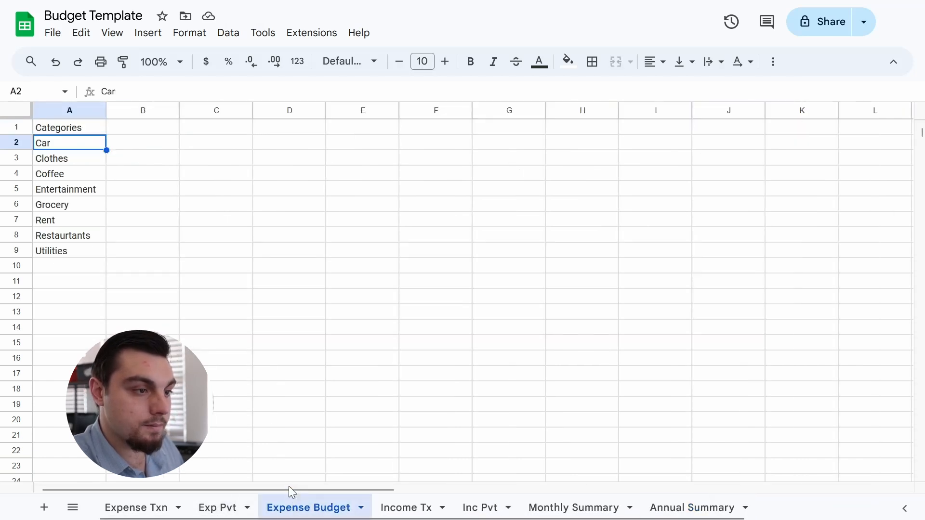
click(145, 133)
key(ctrl+v)
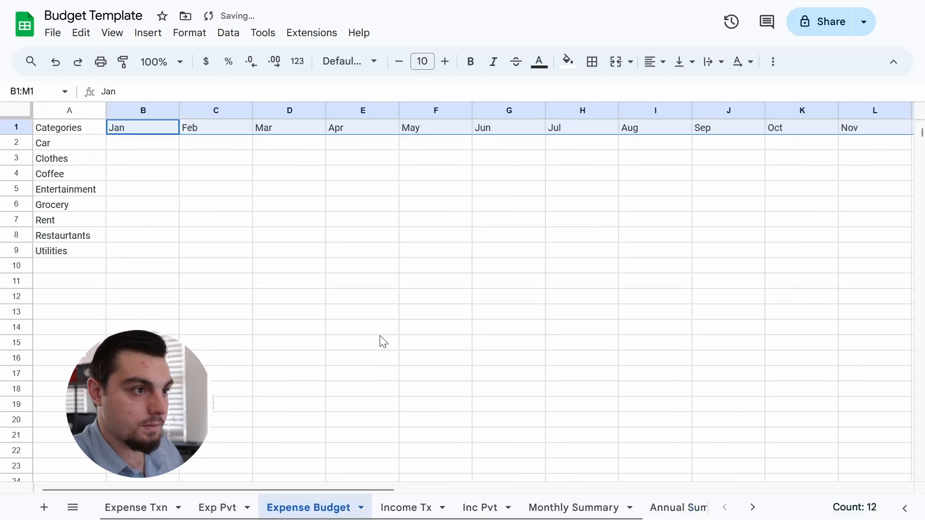
- Narrow the month columns B through M of the Expense Budget sheet to one equal width
click(366, 296)
drag(144, 116, 738, 116)
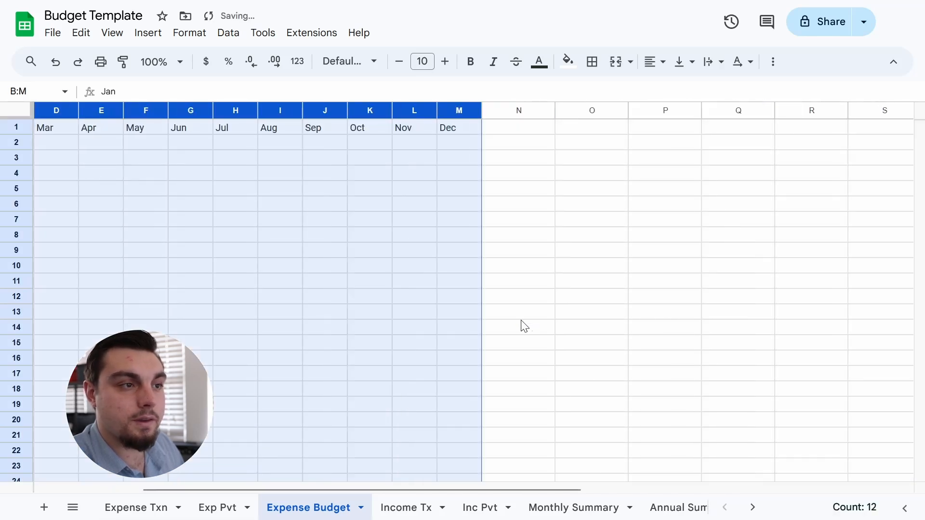
click(528, 330)
drag(411, 490, 223, 500)
click(318, 255)
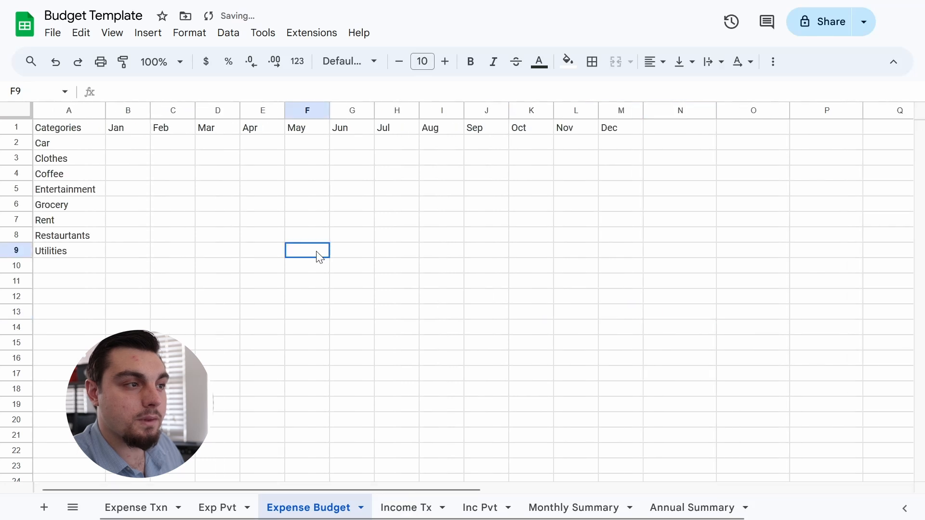
- Try pasting the budget table A1:M9 below the pivot table at A14 of Exp Pvt, and undo the paste
click(136, 146)
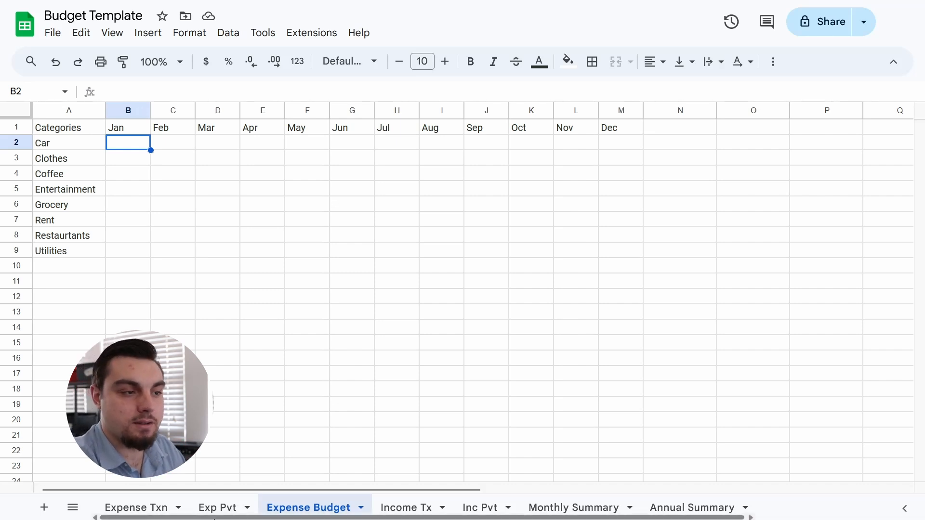
click(218, 507)
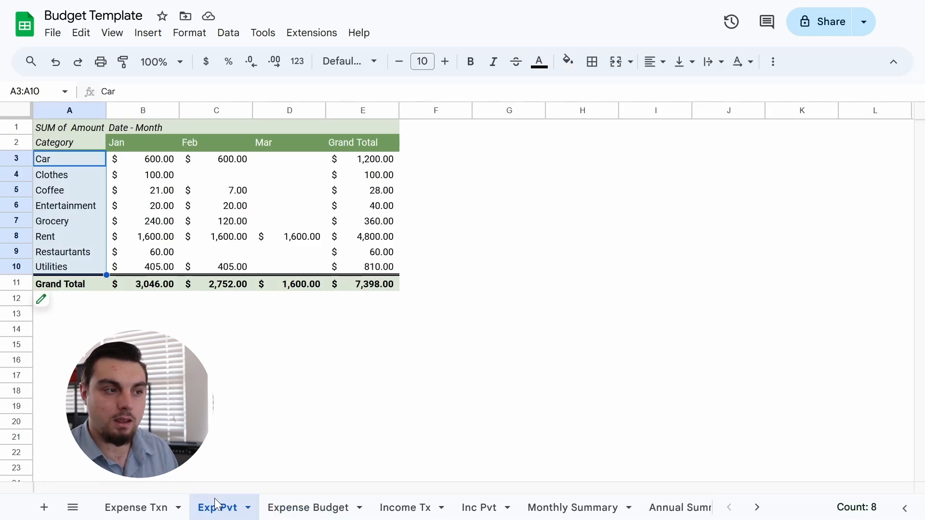
click(310, 509)
drag(63, 128, 625, 261)
key(ctrl+c)
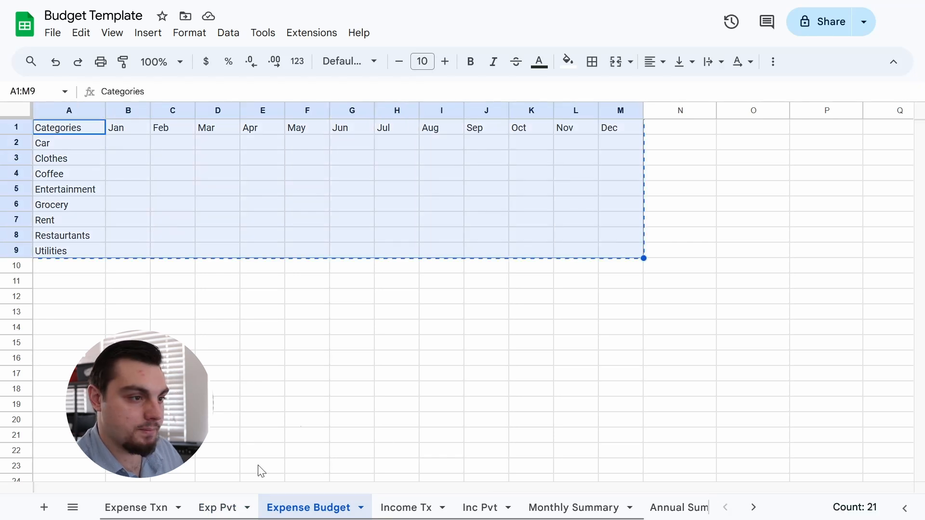
click(216, 509)
click(64, 331)
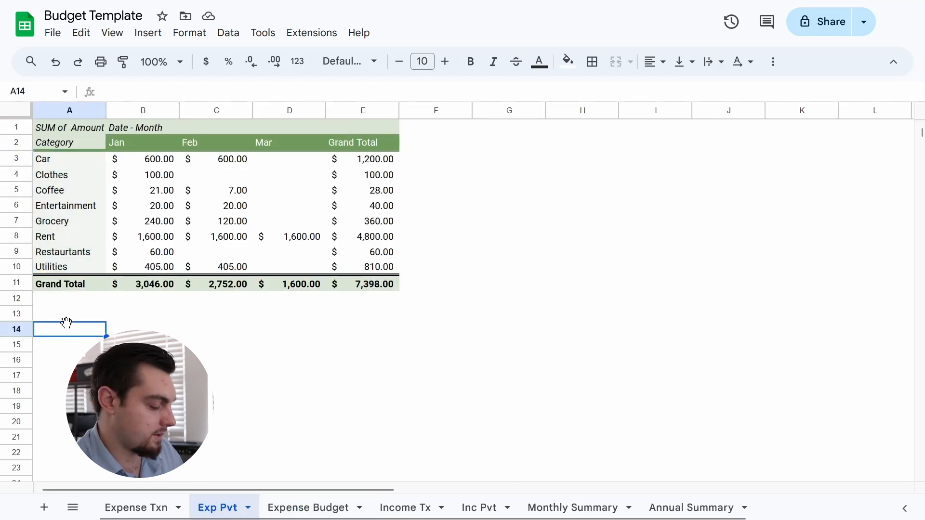
key(ctrl+v)
click(544, 241)
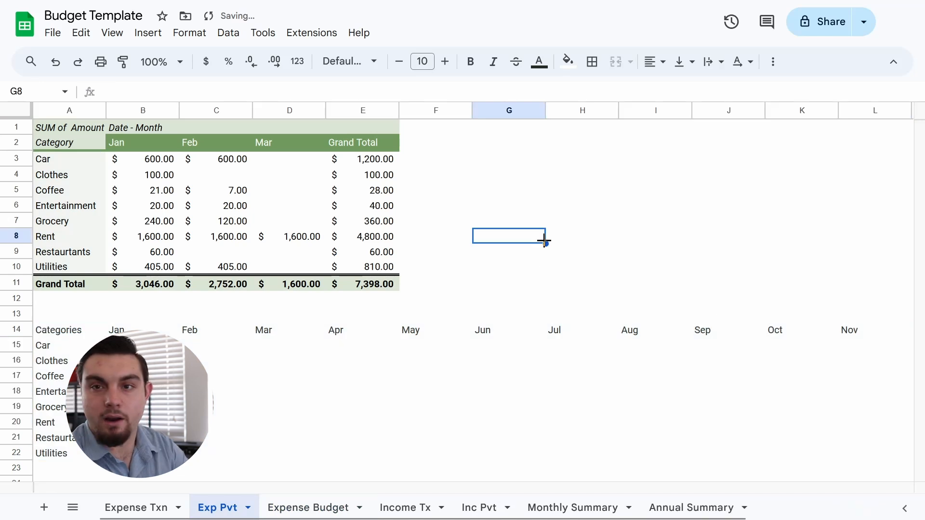
key(ctrl+z)
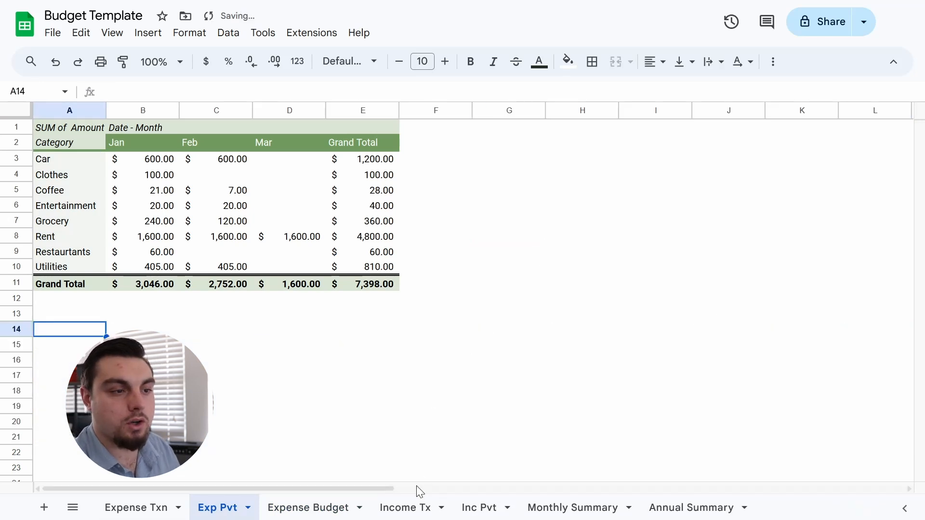
- Review the Expense Budget, Exp Pvt and Annual Summary sheets
click(319, 509)
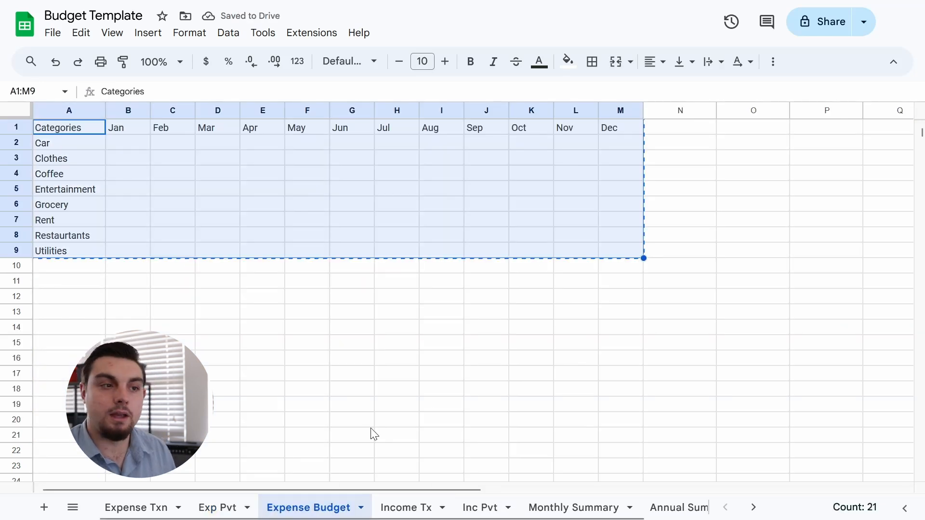
drag(371, 427, 381, 427)
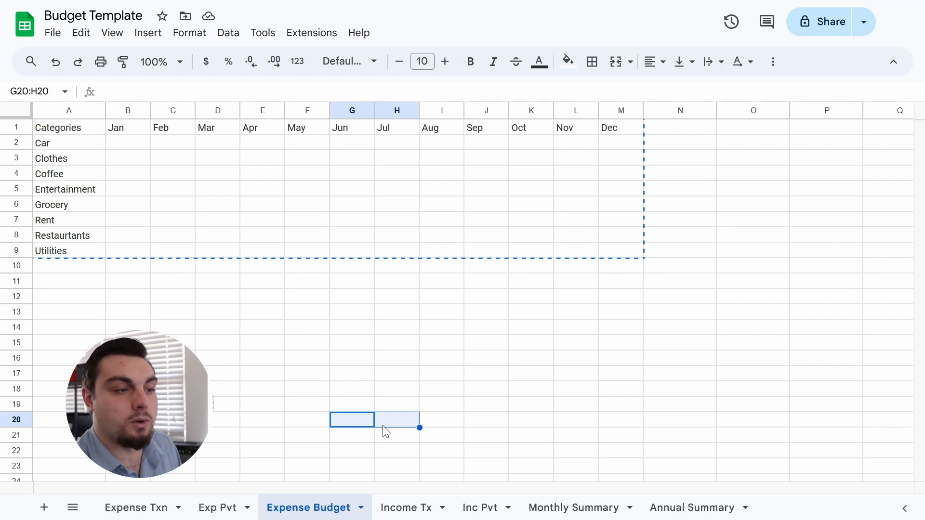
click(214, 508)
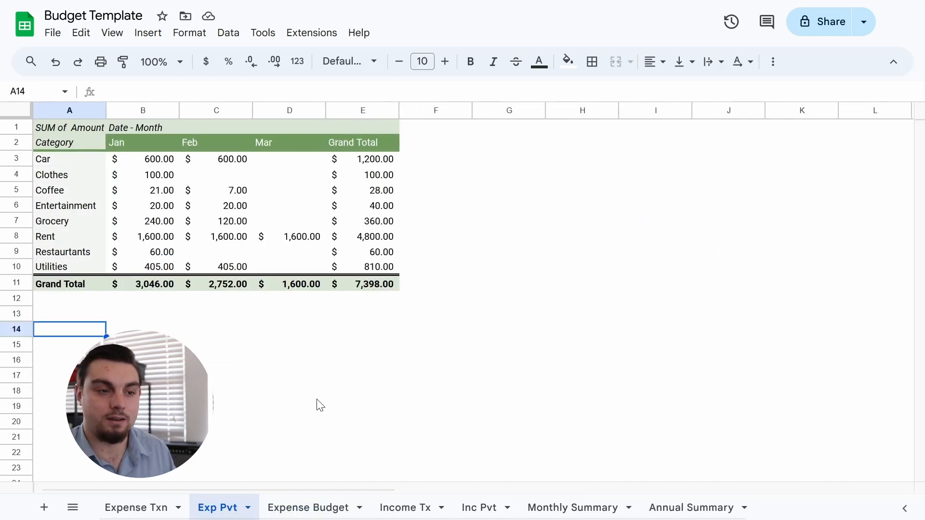
click(673, 510)
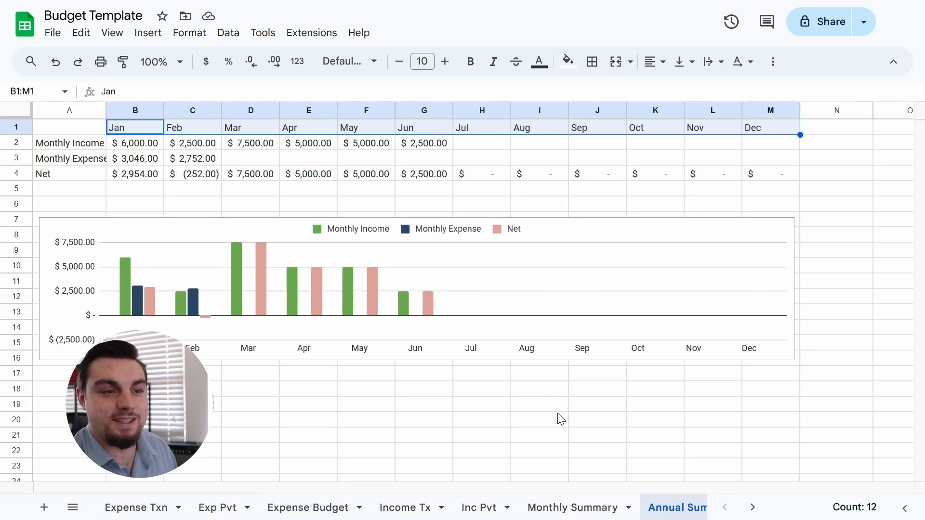
click(558, 409)
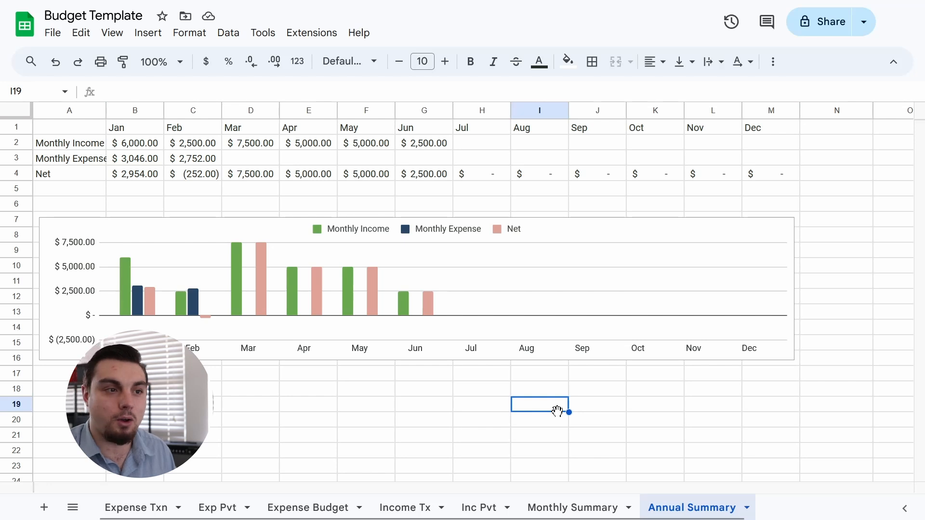